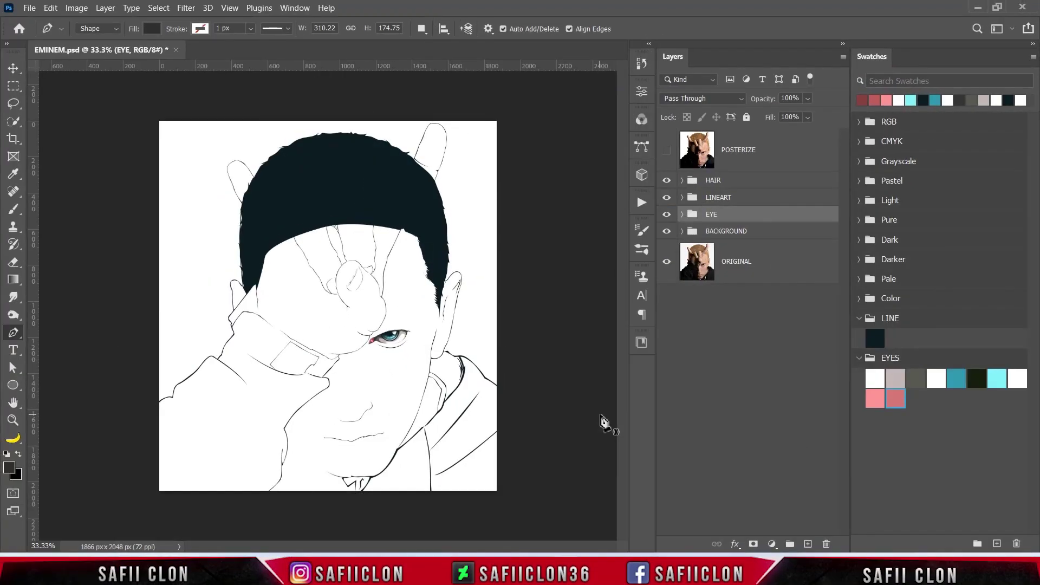
# Fit the whole portrait in view and select the BACKGROUND layer.
pyautogui.hotkey('ctrl', '+')
pyautogui.hotkey('ctrl', '-')
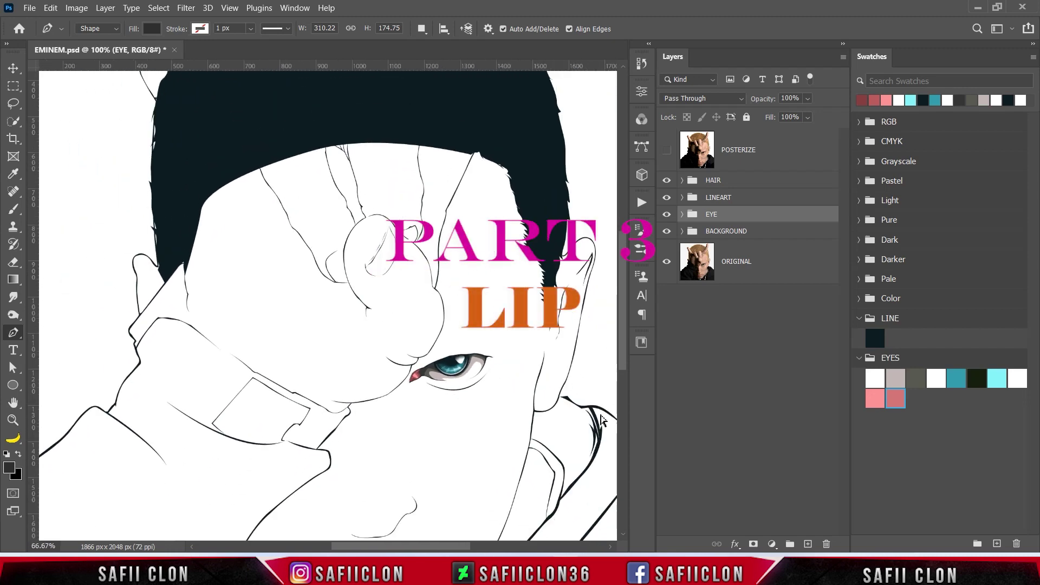
pyautogui.hotkey('ctrl', '-')
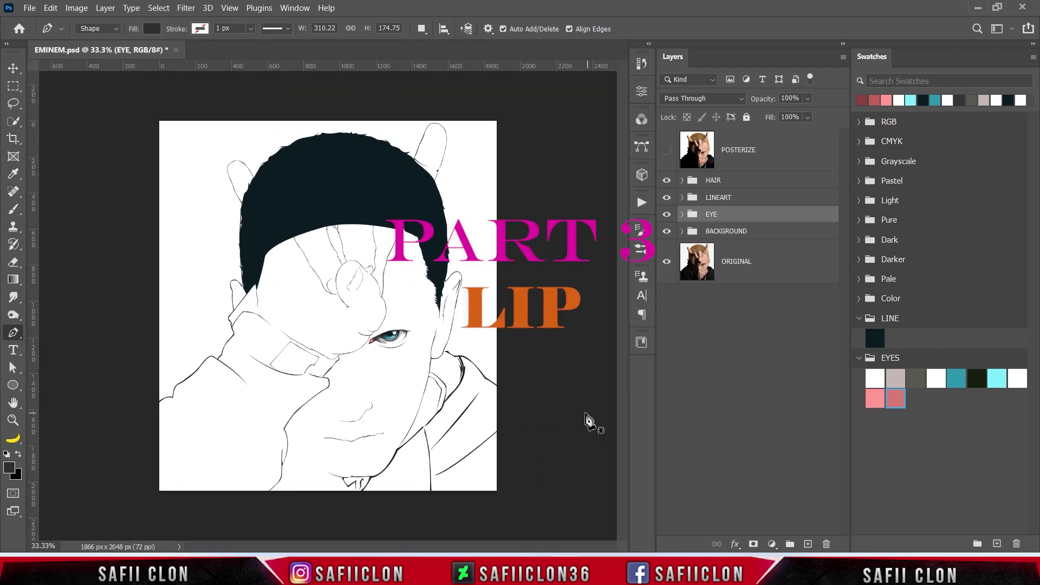
pyautogui.click(760, 232)
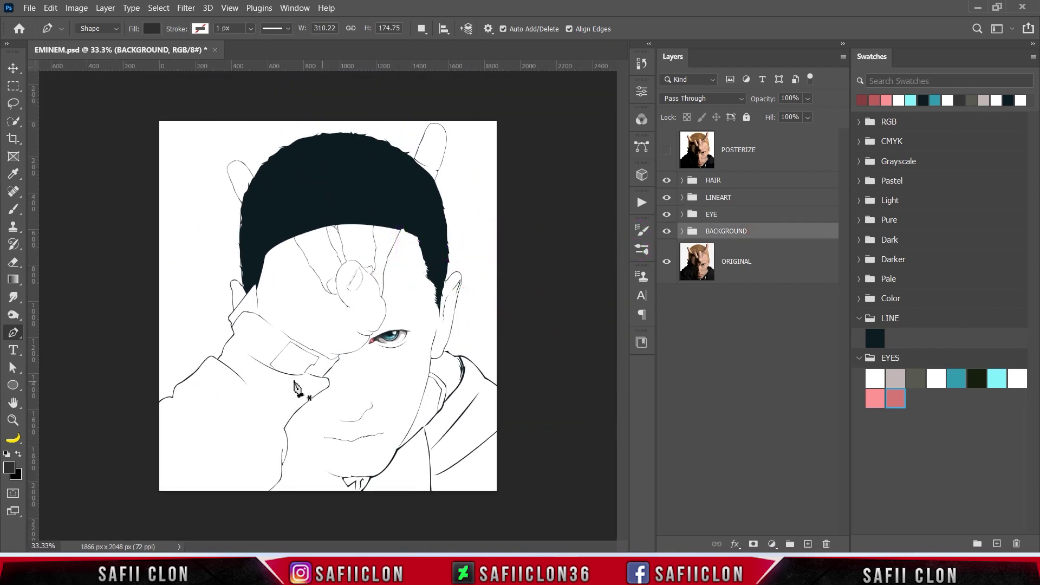
# Set the standard Pen tool to Shape mode with New Layer path operation.
pyautogui.rightClick(13, 332)
pyautogui.click(54, 330)
pyautogui.click(116, 34)
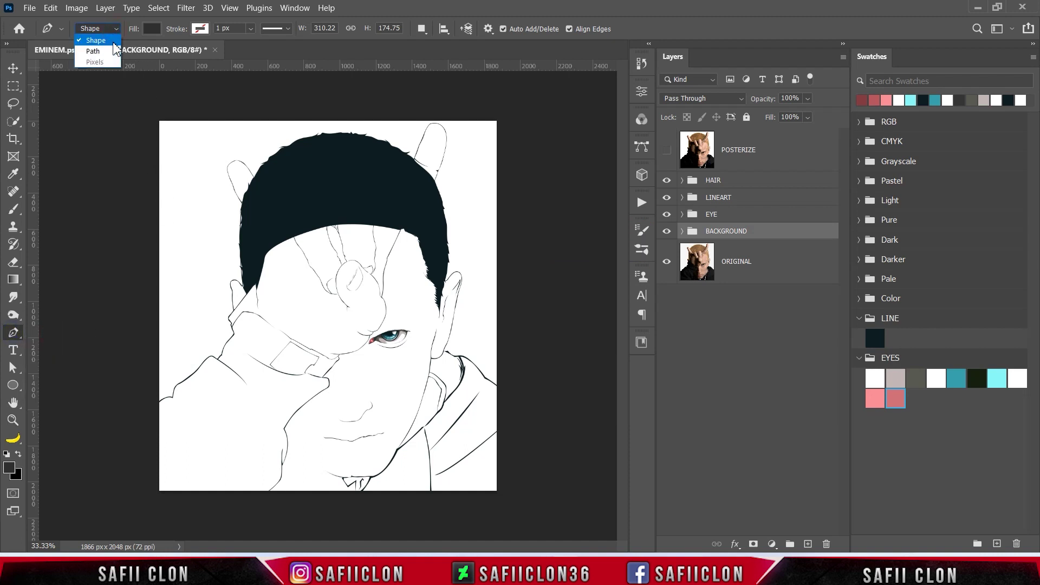
pyautogui.click(421, 29)
pyautogui.click(436, 40)
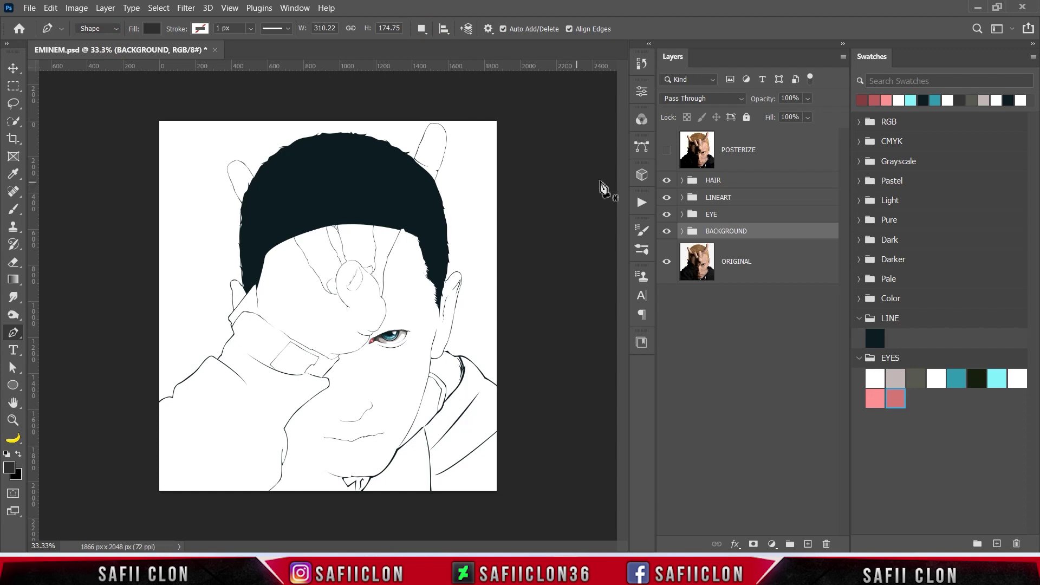
# Zoom in on the lips, hide POSTERIZE, and place the first anchor at the mouth line's right end.
pyautogui.click(667, 150)
pyautogui.hotkey('ctrl', '+')
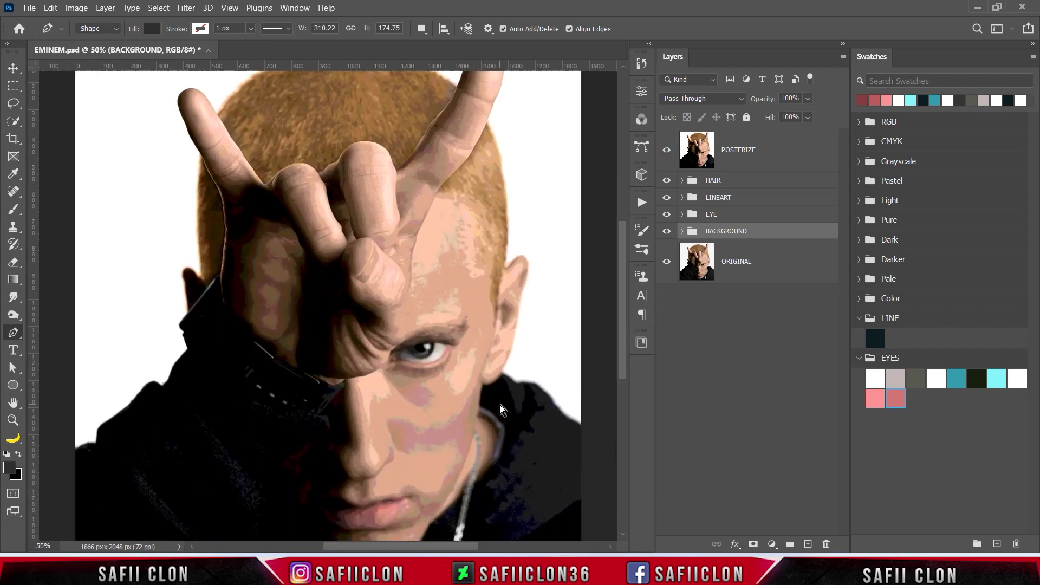
pyautogui.hotkey('ctrl', '+')
pyautogui.hotkey('ctrl', '+')
pyautogui.moveTo(623, 278)
pyautogui.mouseDown()
pyautogui.moveTo(613, 393)
pyautogui.moveTo(622, 412)
pyautogui.mouseUp()
pyautogui.hotkey('ctrl', '+')
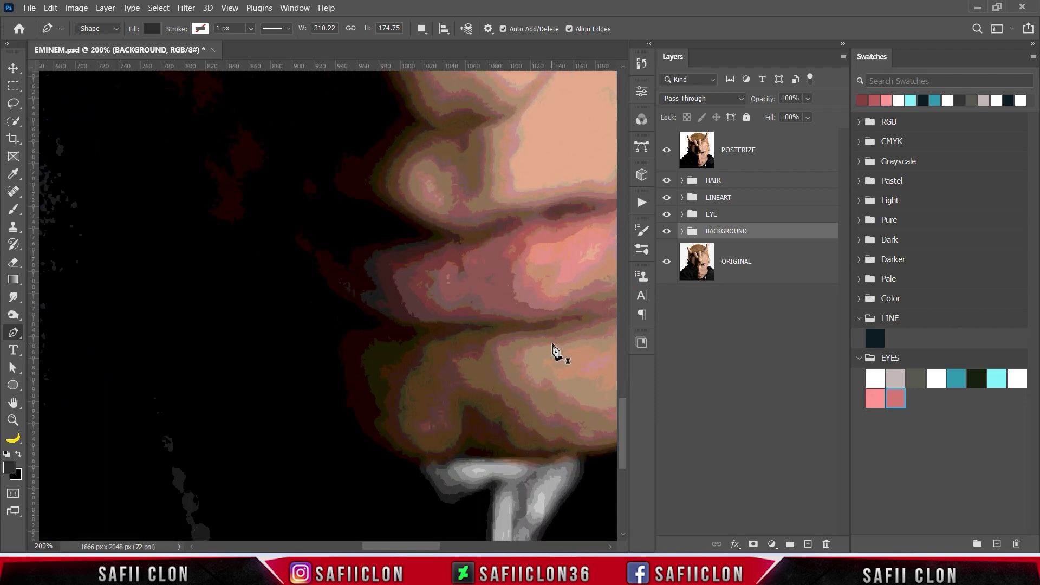
pyautogui.scroll(3, 553, 351)
pyautogui.scroll(2, 517, 344)
pyautogui.moveTo(427, 546); pyautogui.dragTo(447, 549)
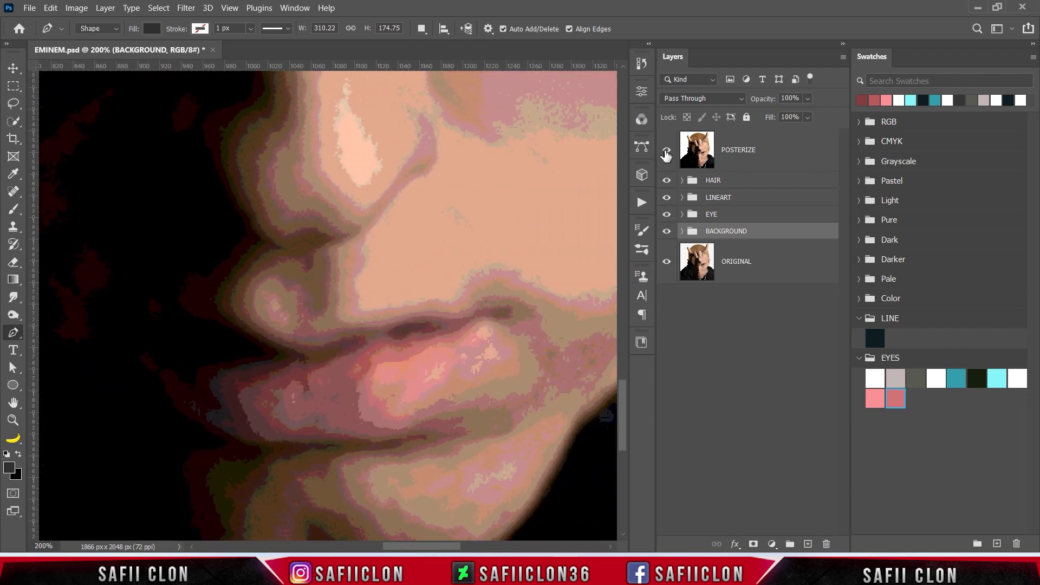
pyautogui.click(666, 154)
pyautogui.click(666, 154)
pyautogui.click(666, 154)
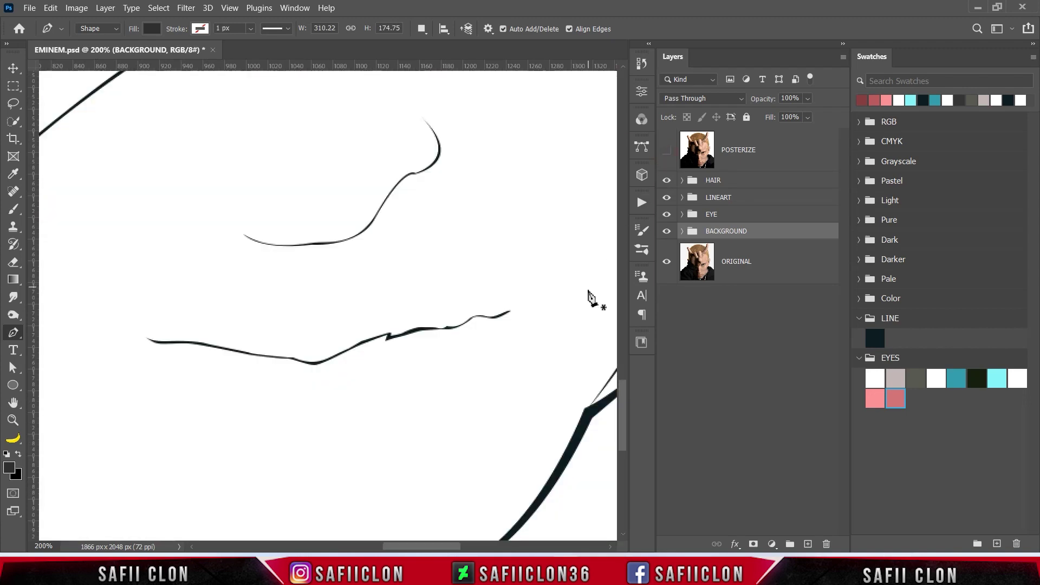
pyautogui.click(509, 312)
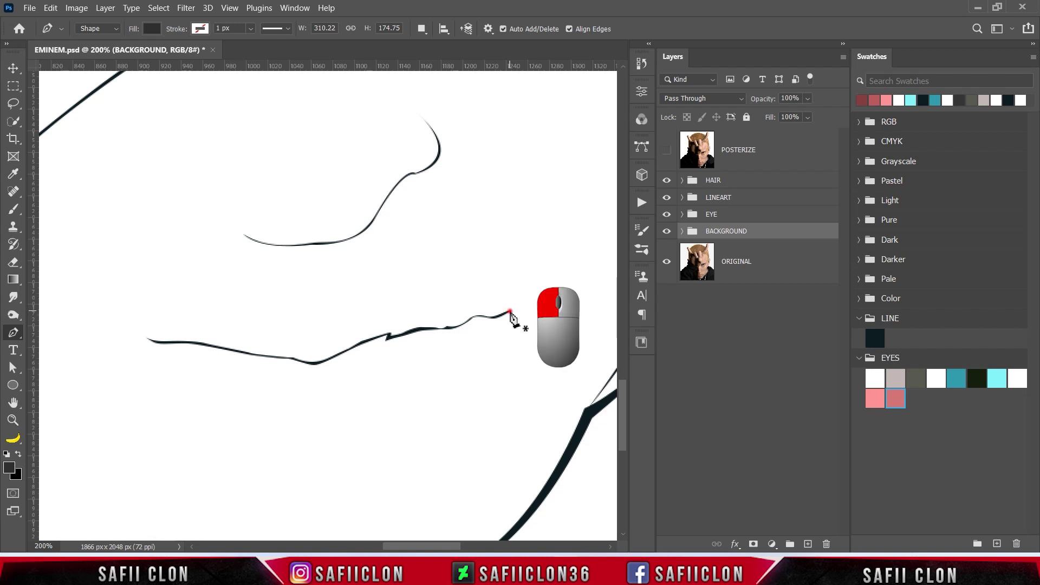
# Curve the lower-lip outline from the right corner around the bottom to the left mouth corner.
pyautogui.click(667, 151)
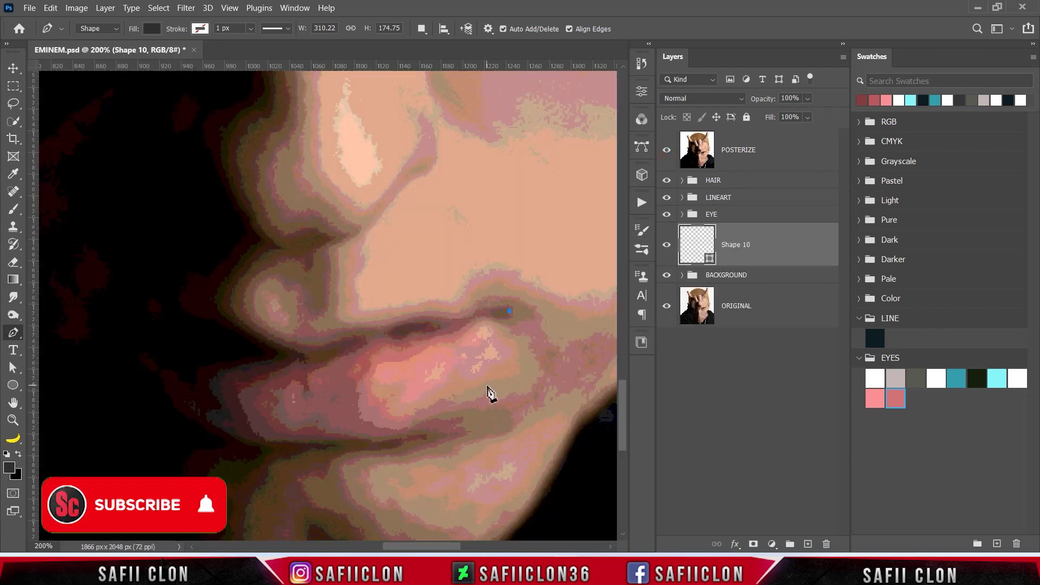
pyautogui.hotkey('ctrl', '-')
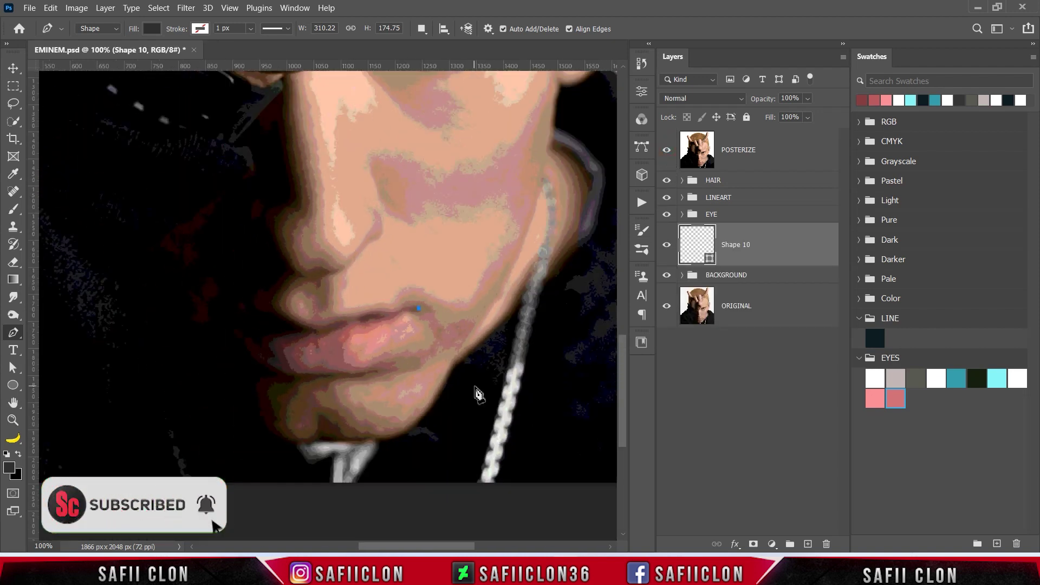
pyautogui.hotkey('ctrl', '+')
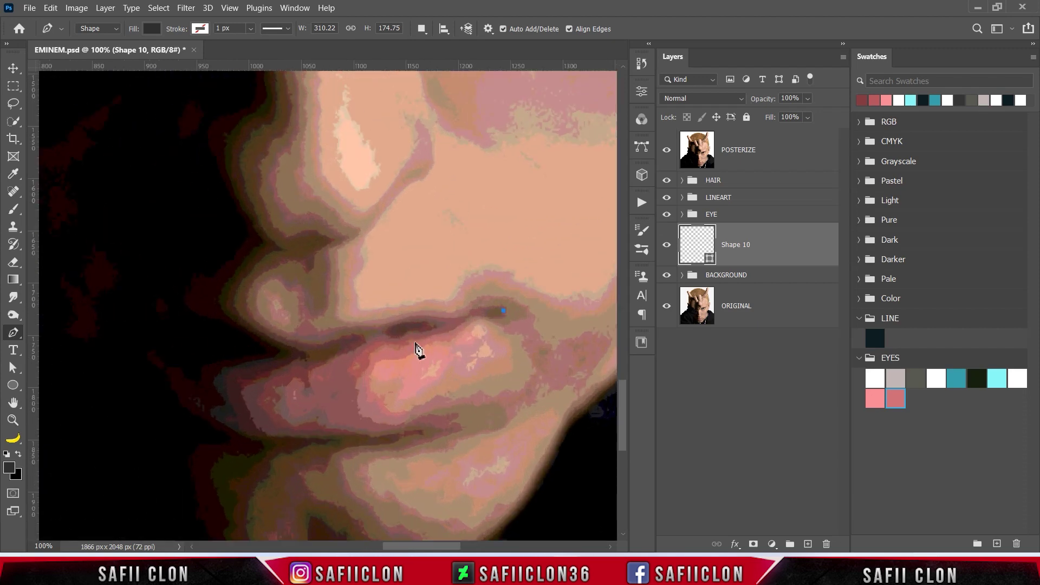
pyautogui.moveTo(498, 339); pyautogui.dragTo(501, 333)
pyautogui.moveTo(495, 370); pyautogui.dragTo(482, 383)
pyautogui.moveTo(397, 434); pyautogui.dragTo(370, 443)
pyautogui.moveTo(301, 442); pyautogui.dragTo(276, 442)
pyautogui.moveTo(196, 417); pyautogui.dragTo(159, 396)
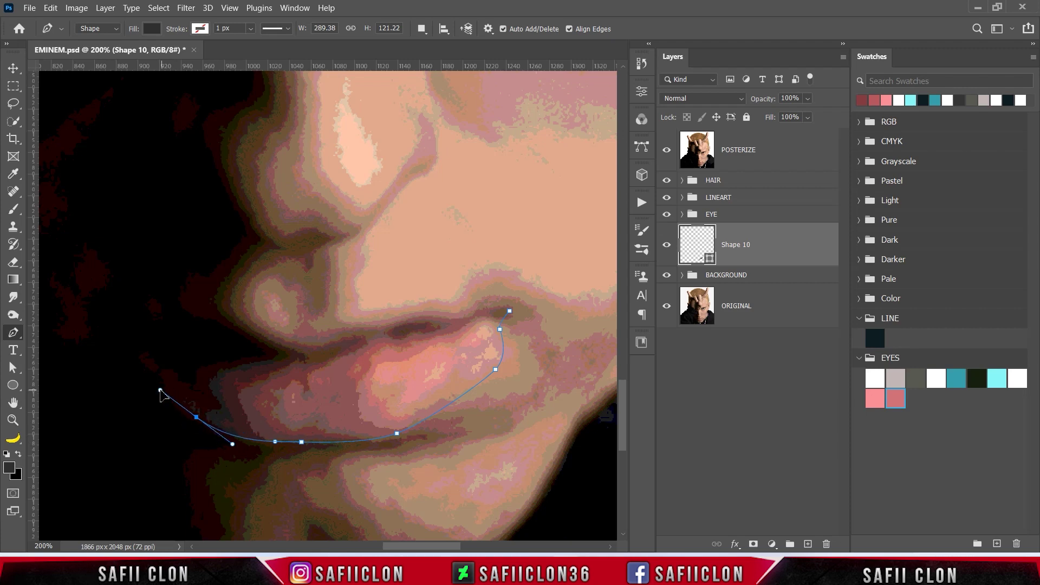
pyautogui.scroll(1, 448, 476)
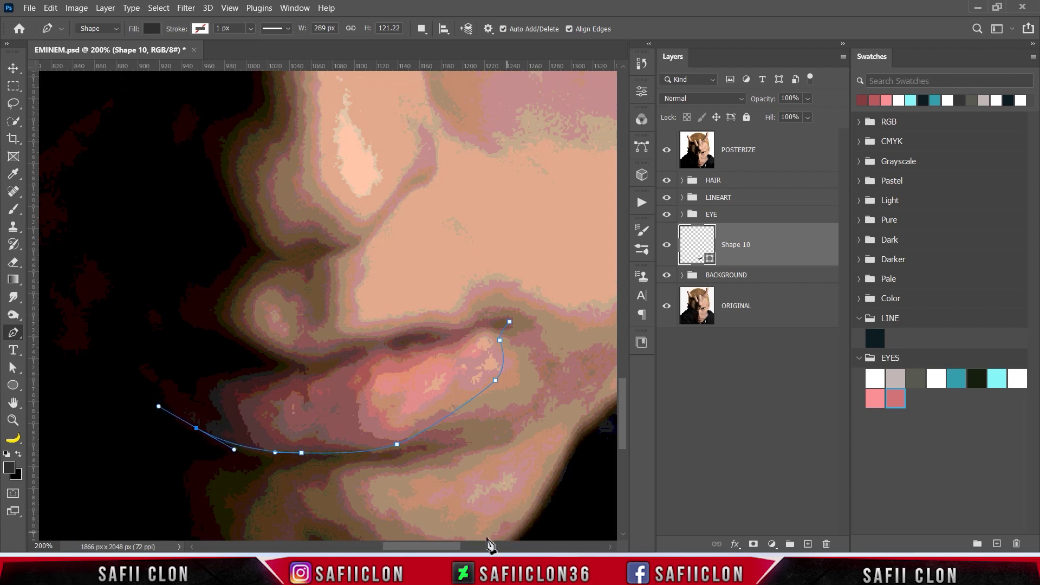
pyautogui.hscroll(-1, 500, 541)
pyautogui.hscroll(-1, 335, 447)
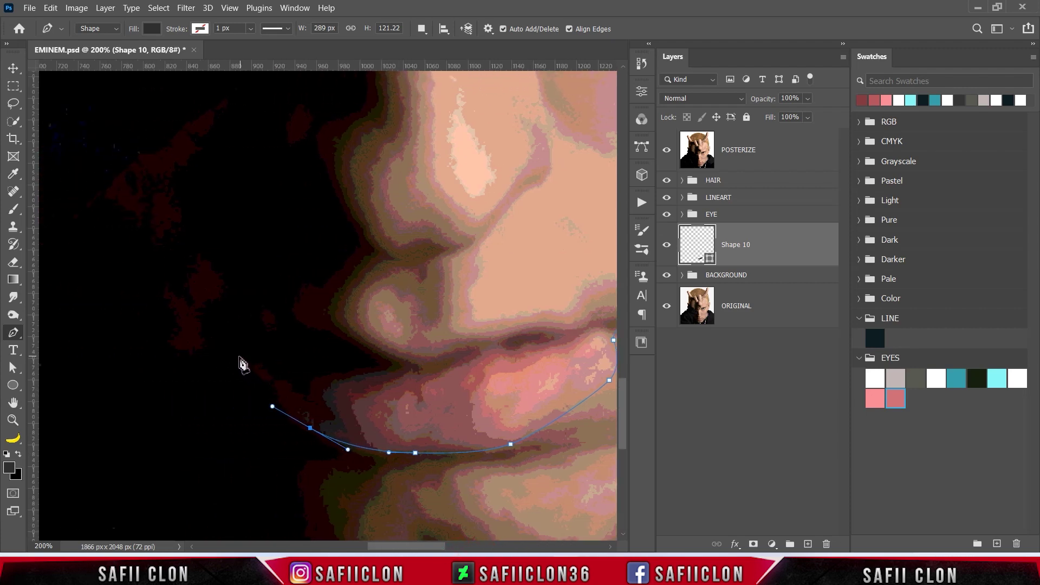
pyautogui.moveTo(225, 352); pyautogui.dragTo(228, 328)
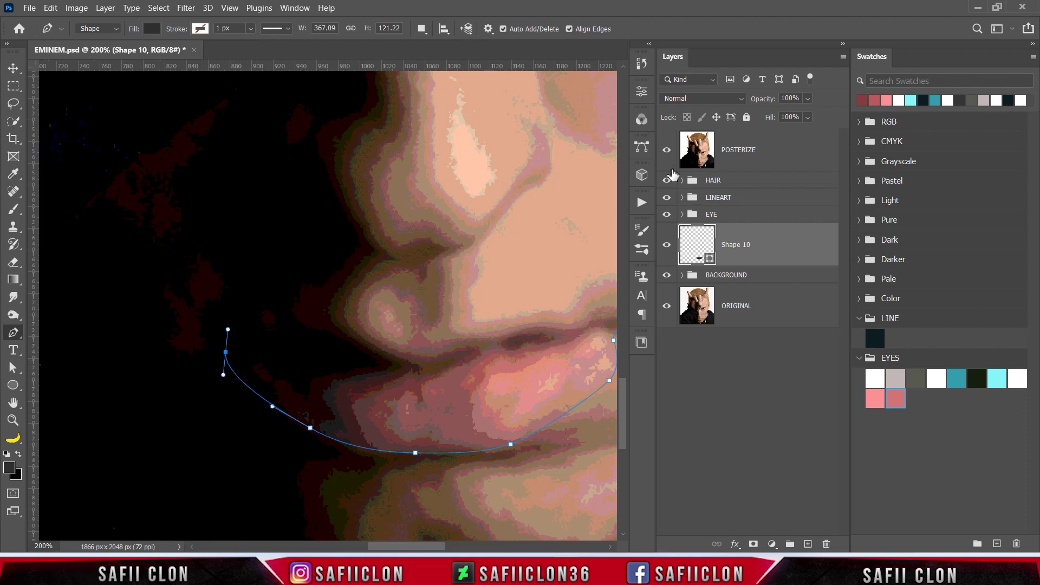
# Trace points along the mouth line toward the right corner at closer zoom.
pyautogui.click(666, 152)
pyautogui.click(270, 349)
pyautogui.click(668, 151)
pyautogui.hotkey('ctrl', '+')
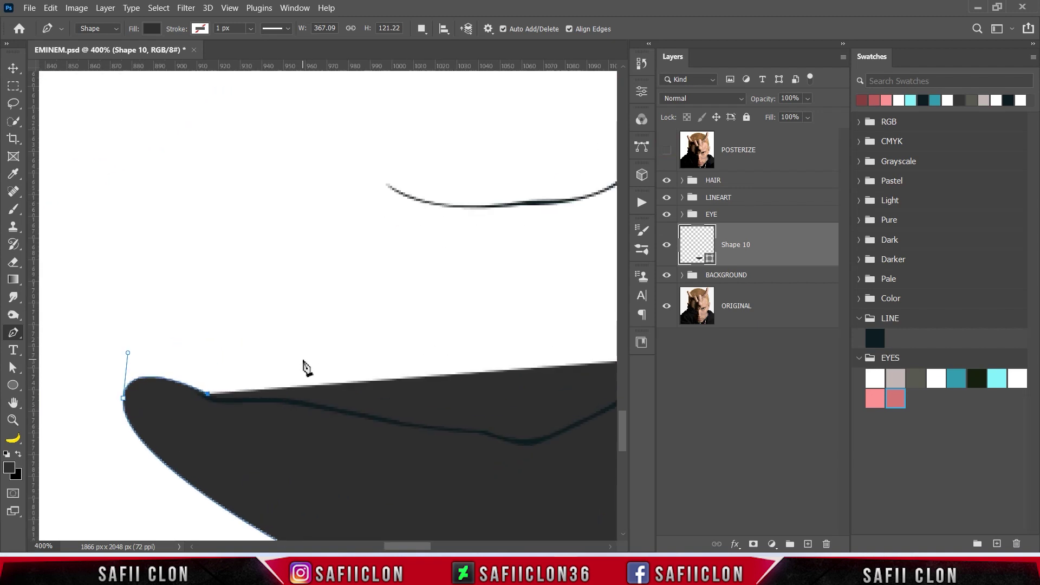
pyautogui.click(228, 400)
pyautogui.click(273, 400)
pyautogui.click(322, 407)
pyautogui.click(342, 413)
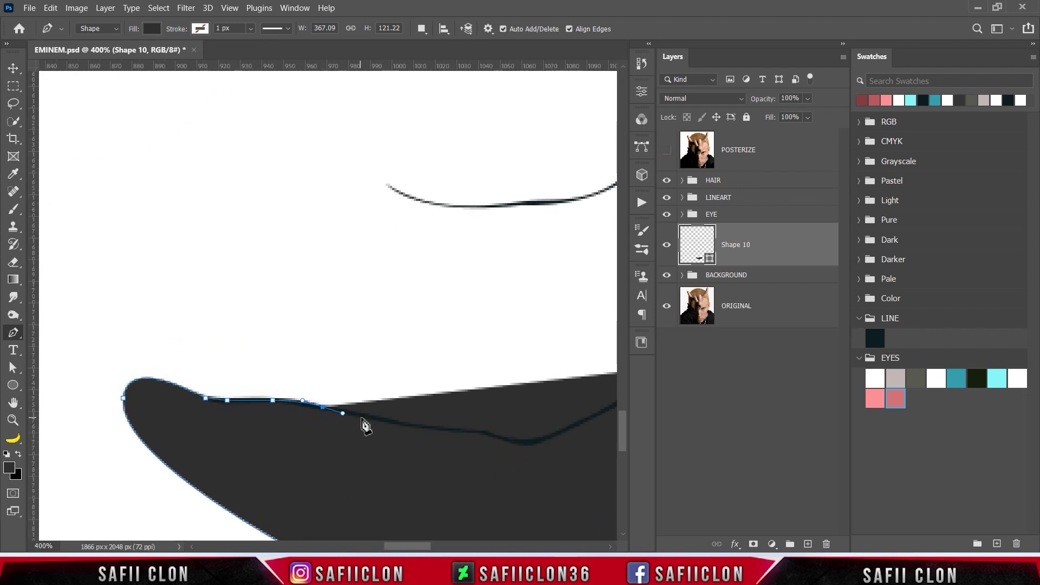
pyautogui.moveTo(401, 433); pyautogui.dragTo(222, 436)
pyautogui.click(204, 428)
pyautogui.click(255, 431)
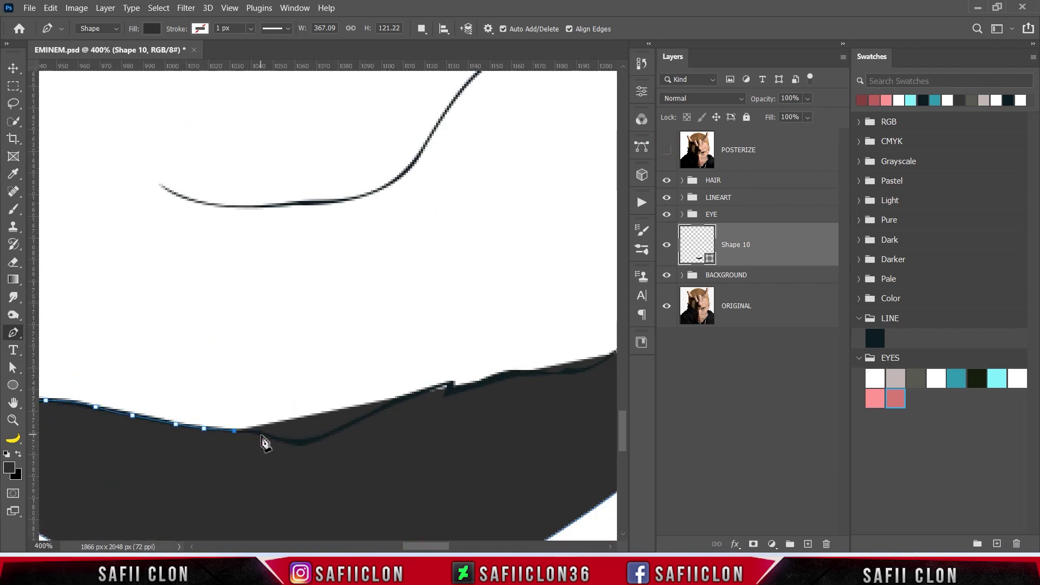
pyautogui.click(308, 442)
pyautogui.click(360, 419)
pyautogui.click(401, 399)
pyautogui.click(452, 383)
pyautogui.click(449, 392)
pyautogui.click(506, 373)
# Trace the mouth line up to the lip tip and close the Shape 10 lower-lip shape.
pyautogui.moveTo(425, 540); pyautogui.dragTo(447, 540)
pyautogui.click(260, 374)
pyautogui.click(287, 372)
pyautogui.click(323, 371)
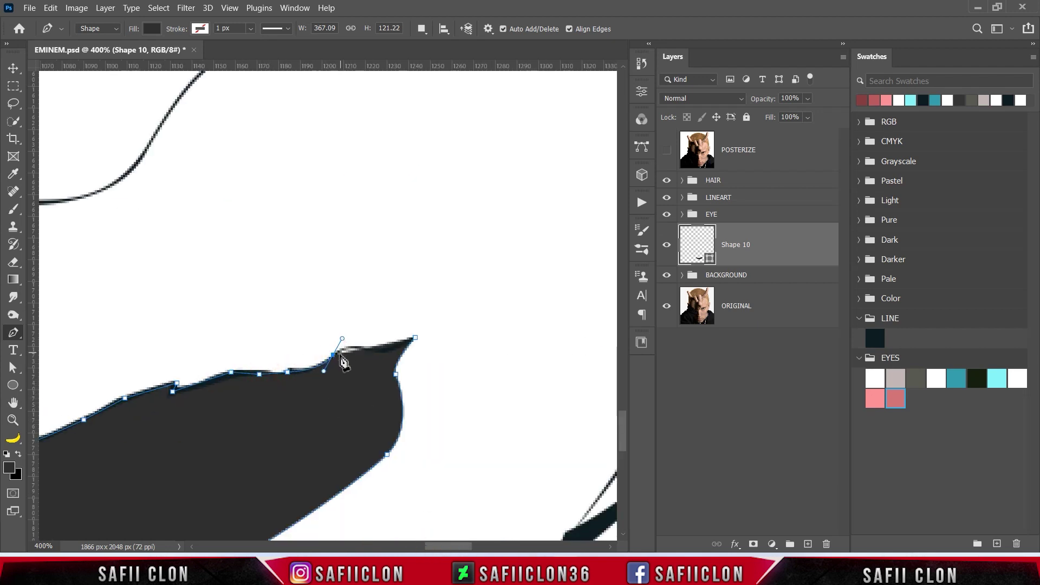
pyautogui.moveTo(365, 349); pyautogui.dragTo(379, 353)
pyautogui.click(415, 338)
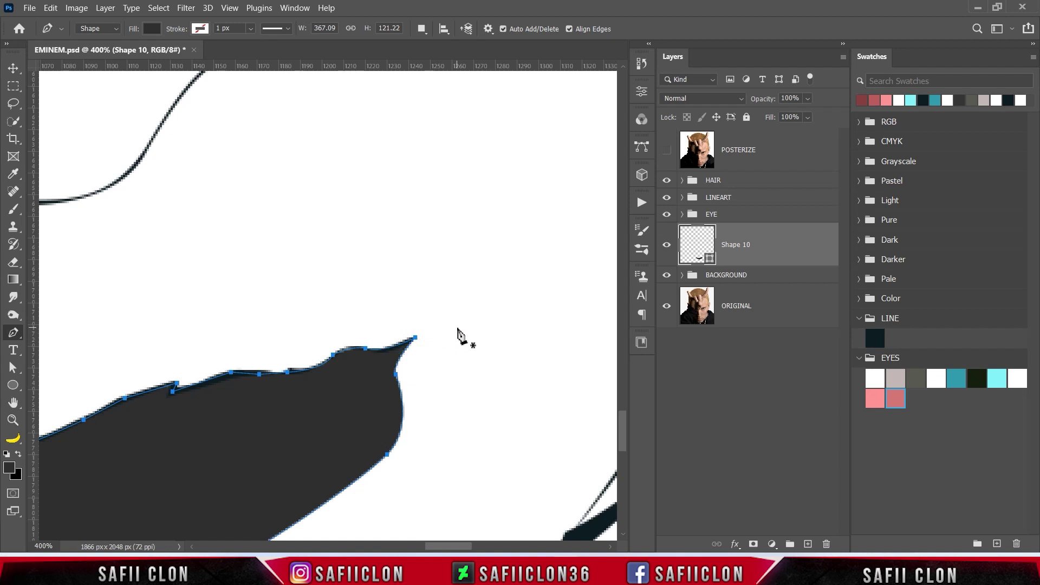
pyautogui.hotkey('ctrl', '-')
pyautogui.hotkey('ctrl', '-')
pyautogui.hotkey('ctrl', '-')
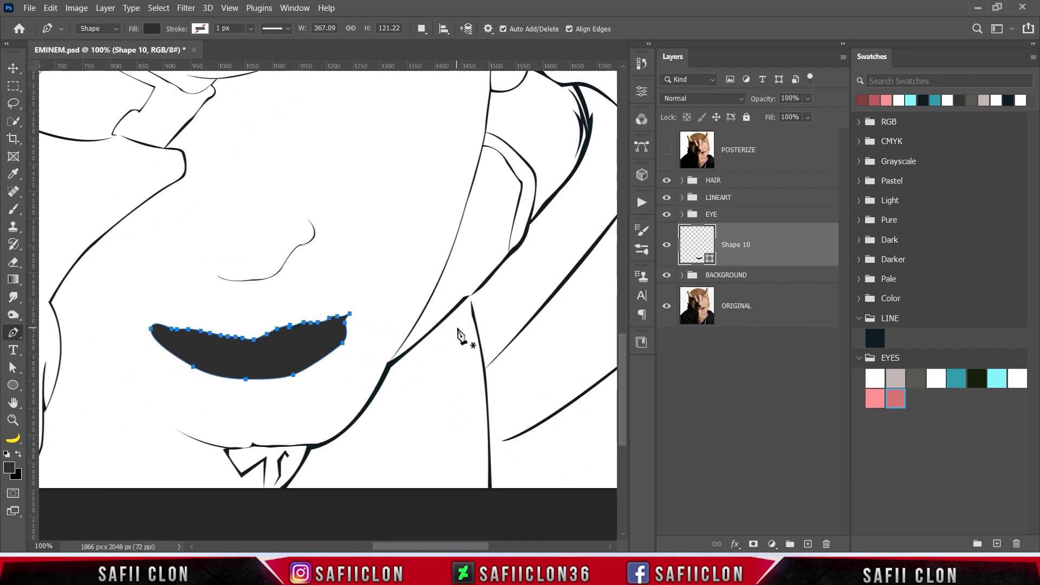
# Import the LIP.aco swatch file and expand the LIP swatch group.
pyautogui.click(1031, 57)
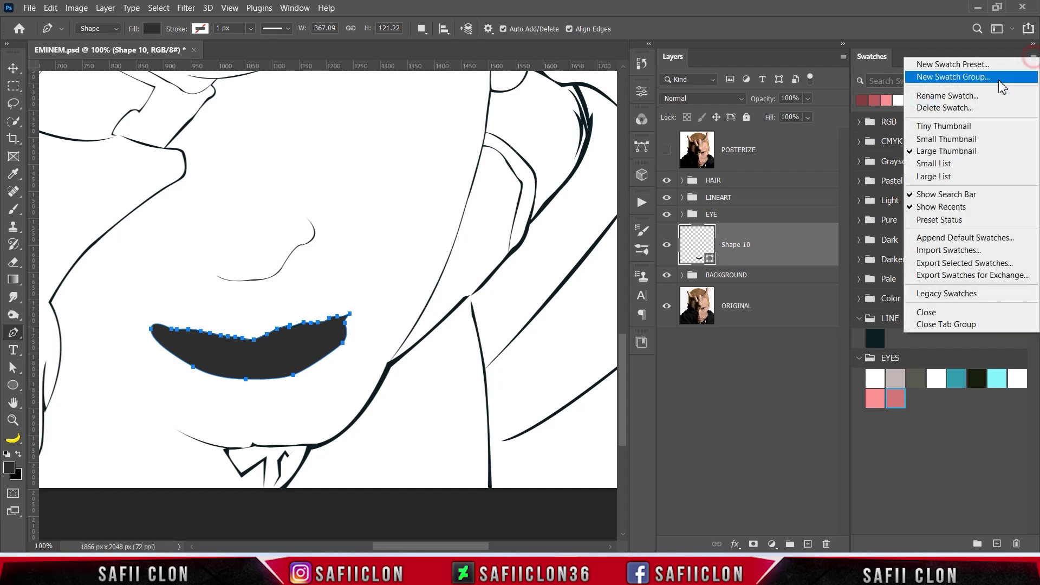
pyautogui.click(945, 251)
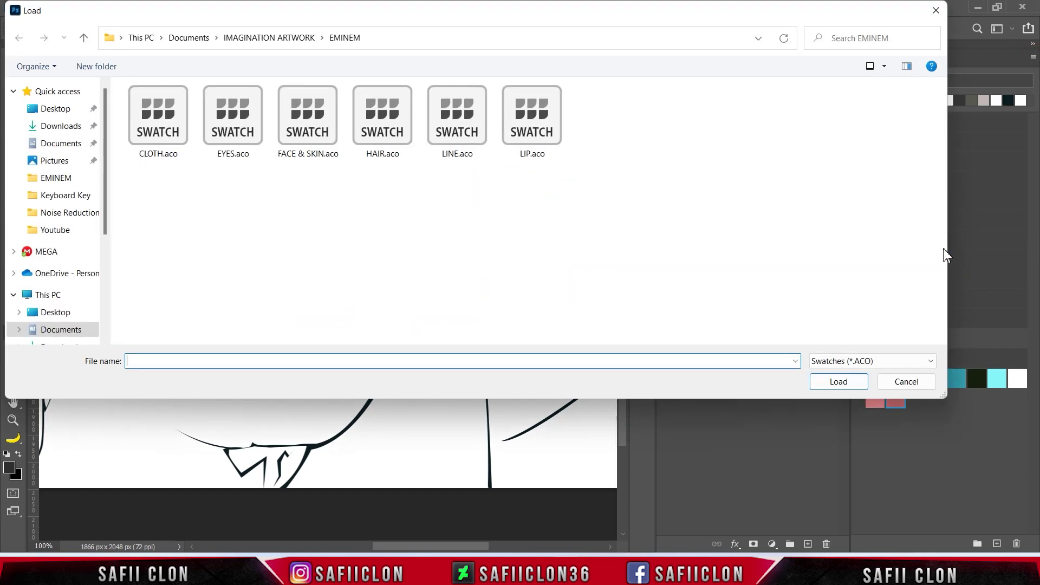
pyautogui.click(536, 116)
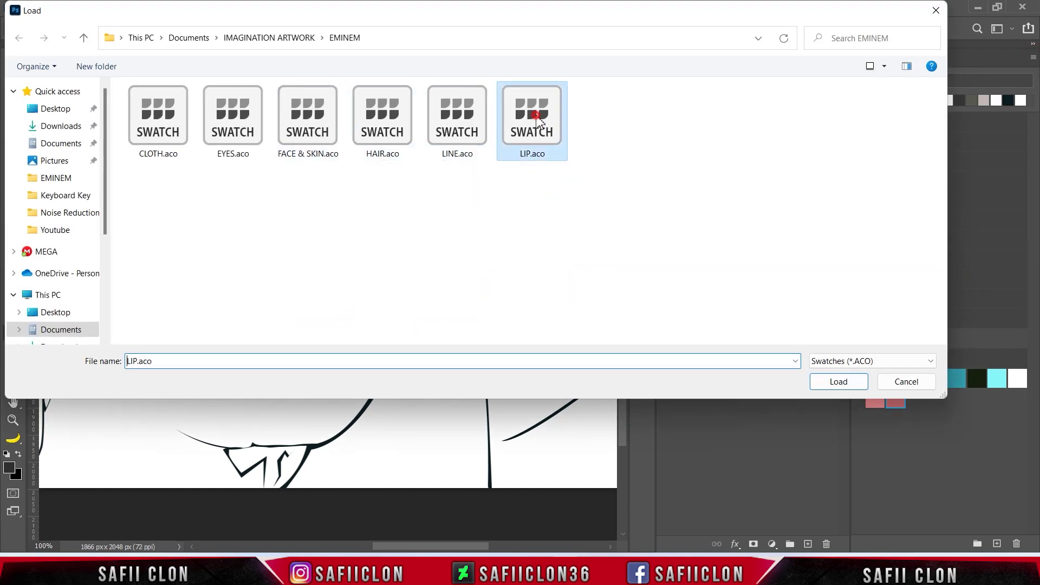
pyautogui.click(840, 383)
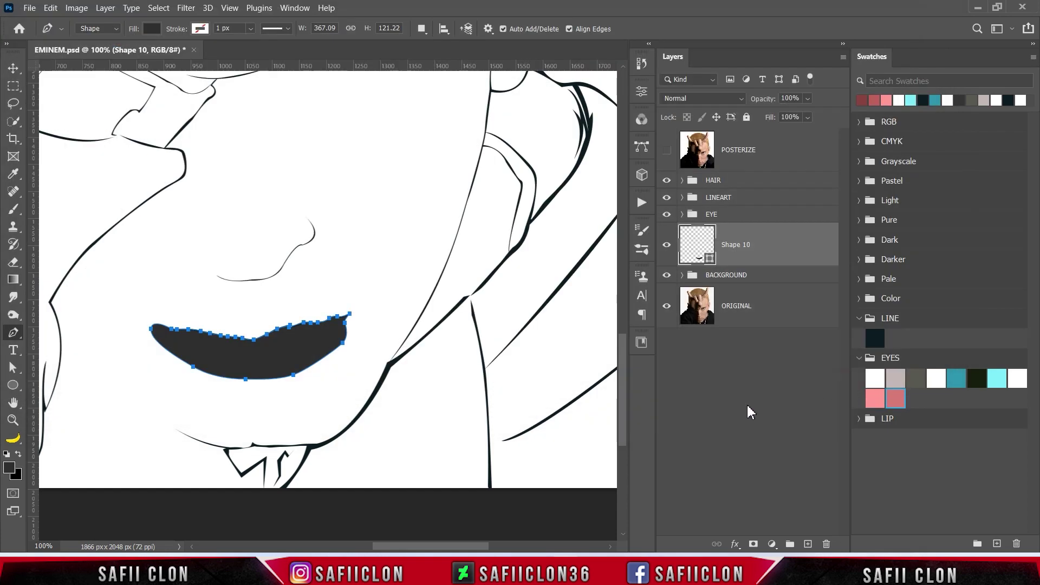
pyautogui.click(859, 419)
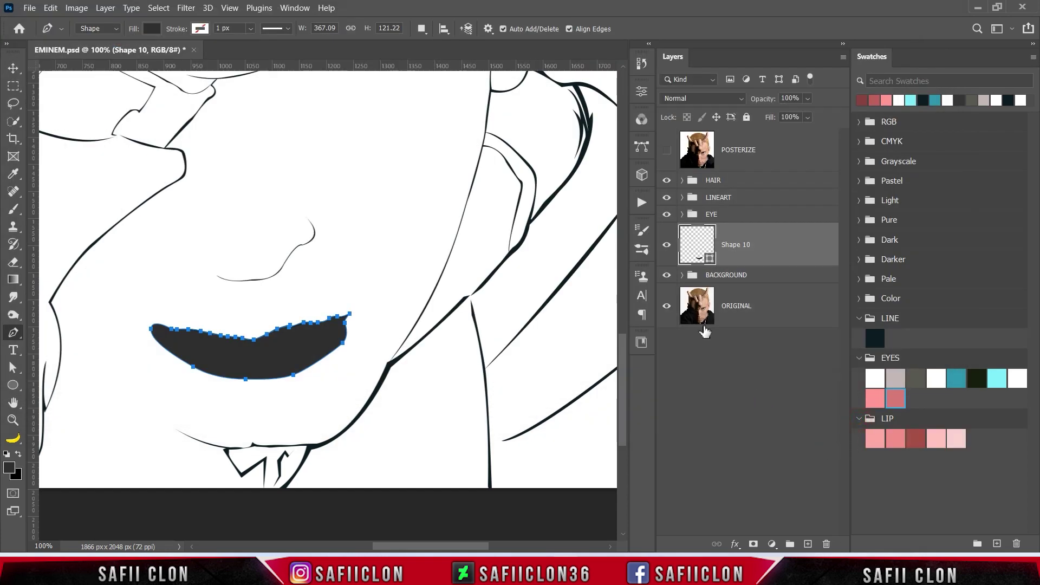
# Fill the Shape 10 lower lip with the first LIP swatch, pink f9a4a5.
pyautogui.doubleClick(710, 258)
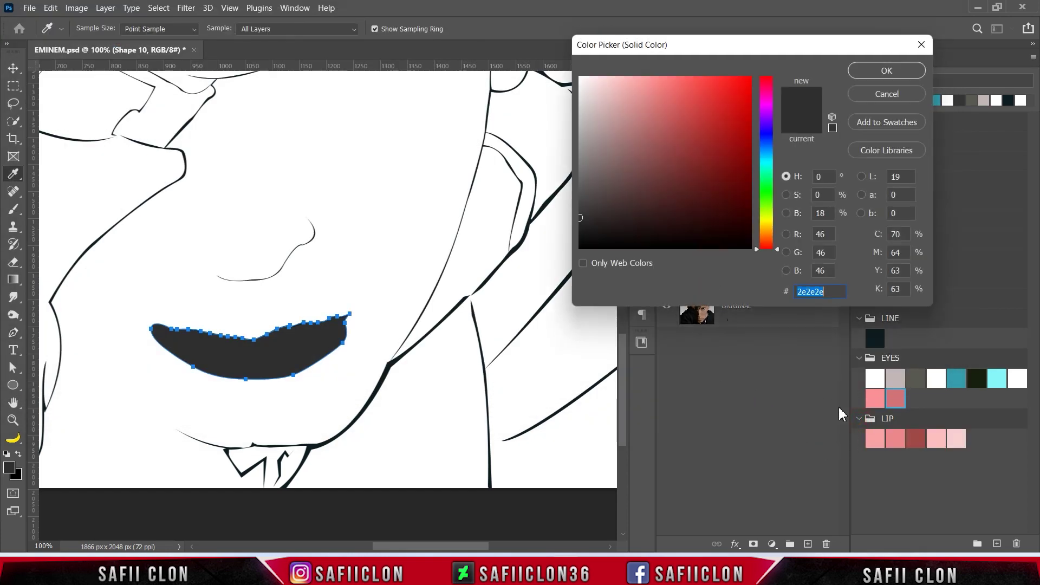
pyautogui.click(876, 436)
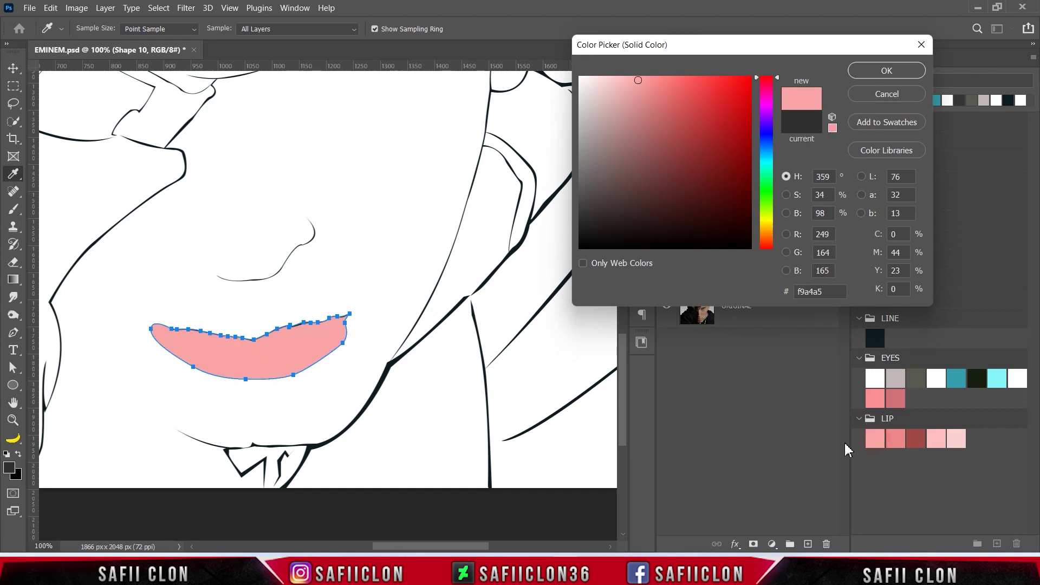
pyautogui.click(884, 71)
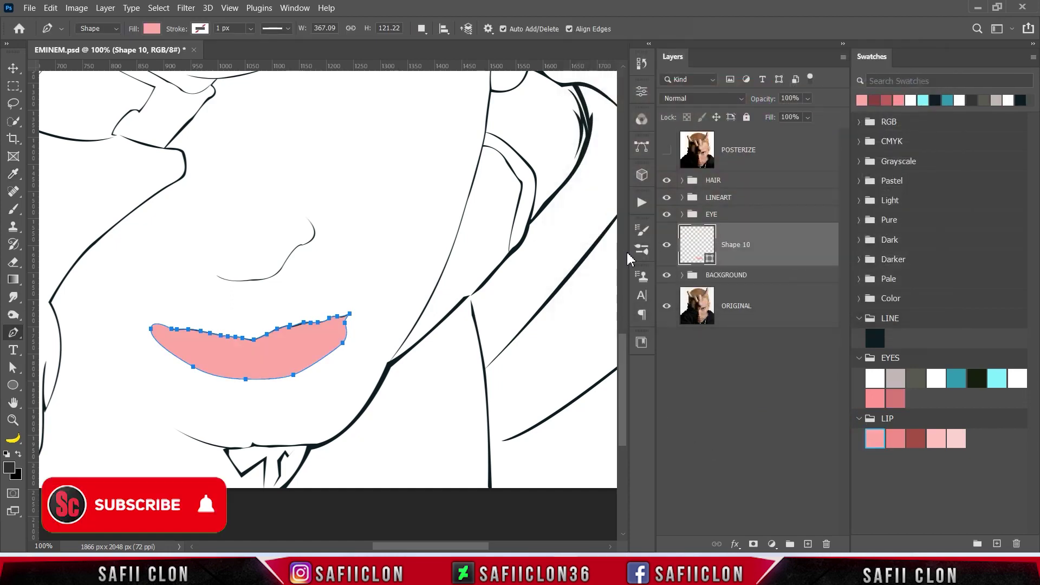
# Adjust the lower-right, bottom and lower-left anchors so the pink shape fits the lower lip.
pyautogui.click(667, 150)
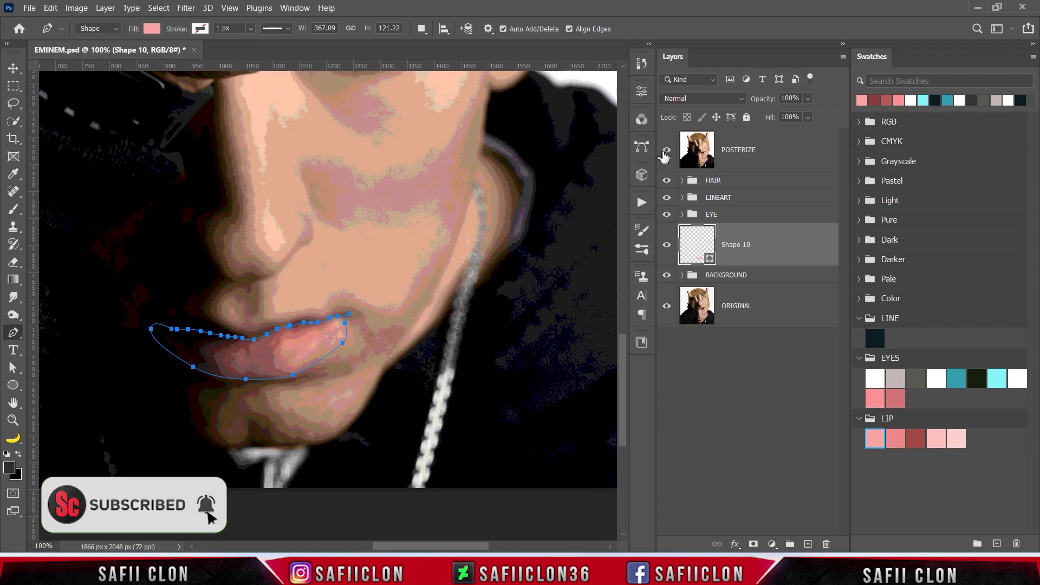
pyautogui.hotkey('ctrl', '+')
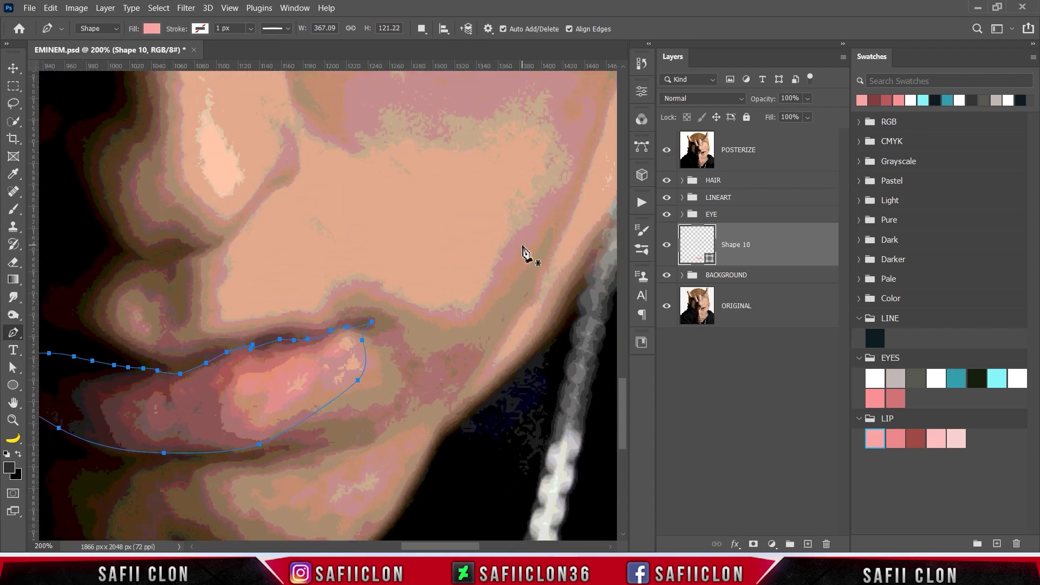
pyautogui.moveTo(462, 546); pyautogui.dragTo(443, 546)
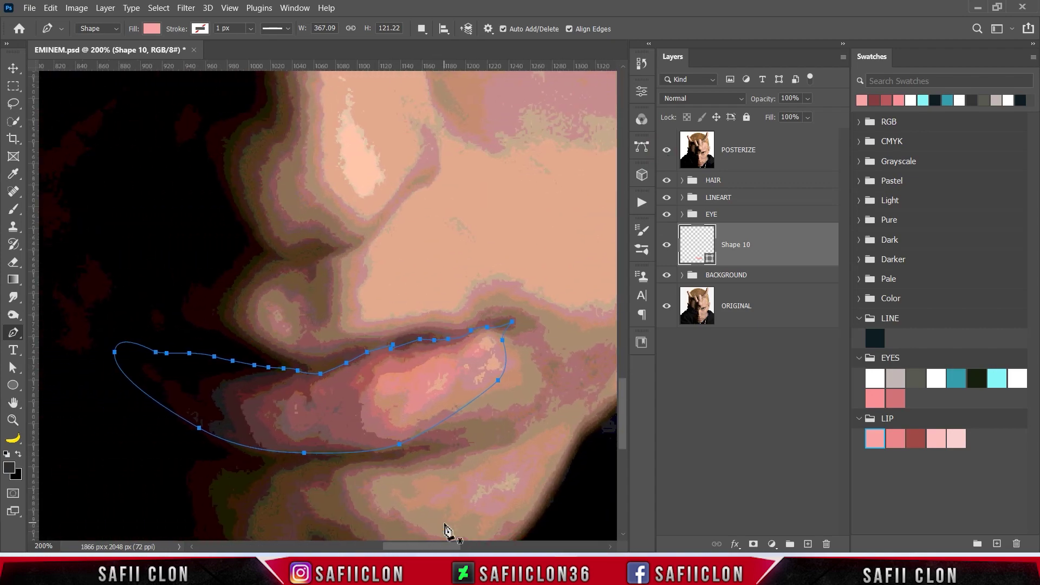
pyautogui.click(662, 152)
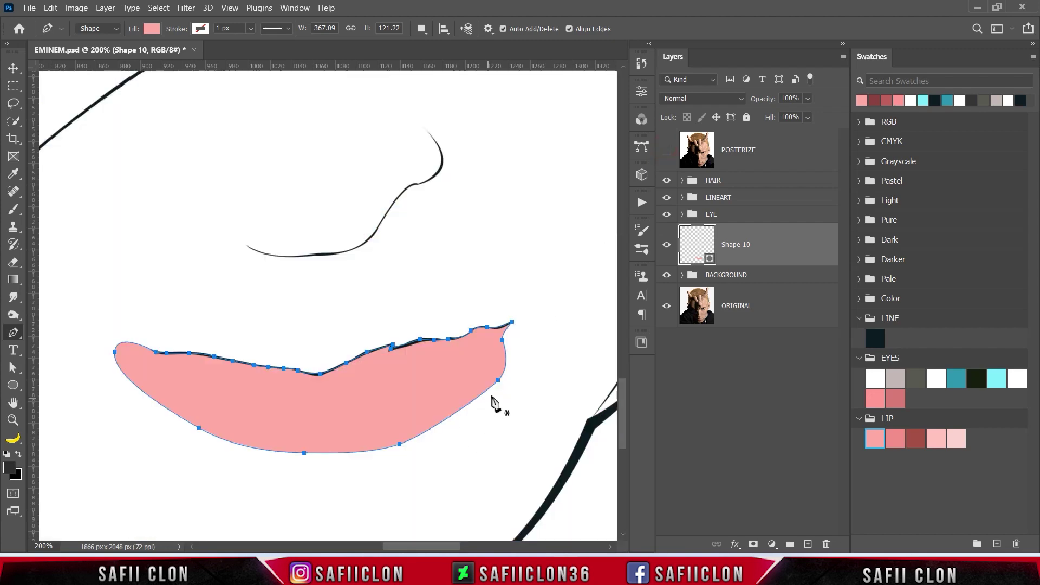
pyautogui.moveTo(498, 381); pyautogui.dragTo(491, 381)
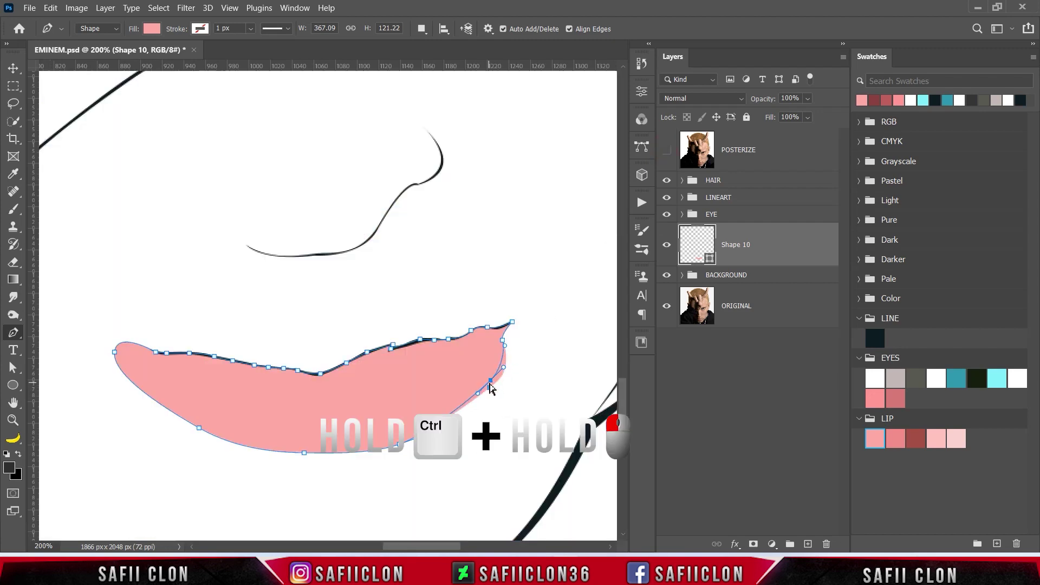
pyautogui.keyDown('ctrl'); pyautogui.moveTo(399, 443); pyautogui.dragTo(399, 440); pyautogui.keyUp('ctrl')
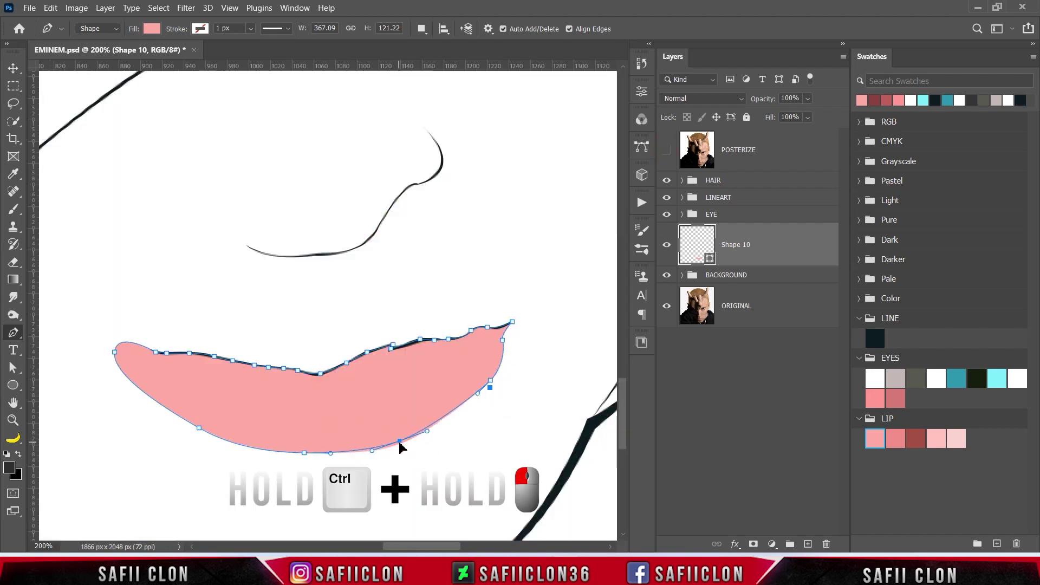
pyautogui.keyDown('ctrl'); pyautogui.moveTo(198, 428); pyautogui.dragTo(195, 424); pyautogui.keyUp('ctrl')
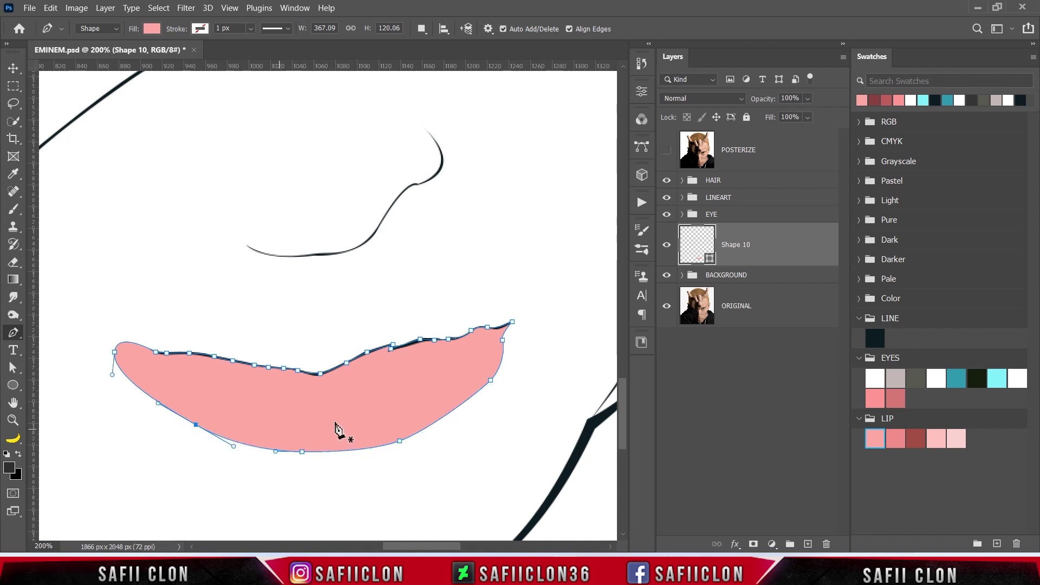
pyautogui.keyDown('ctrl'); pyautogui.click(399, 440); pyautogui.keyUp('ctrl')
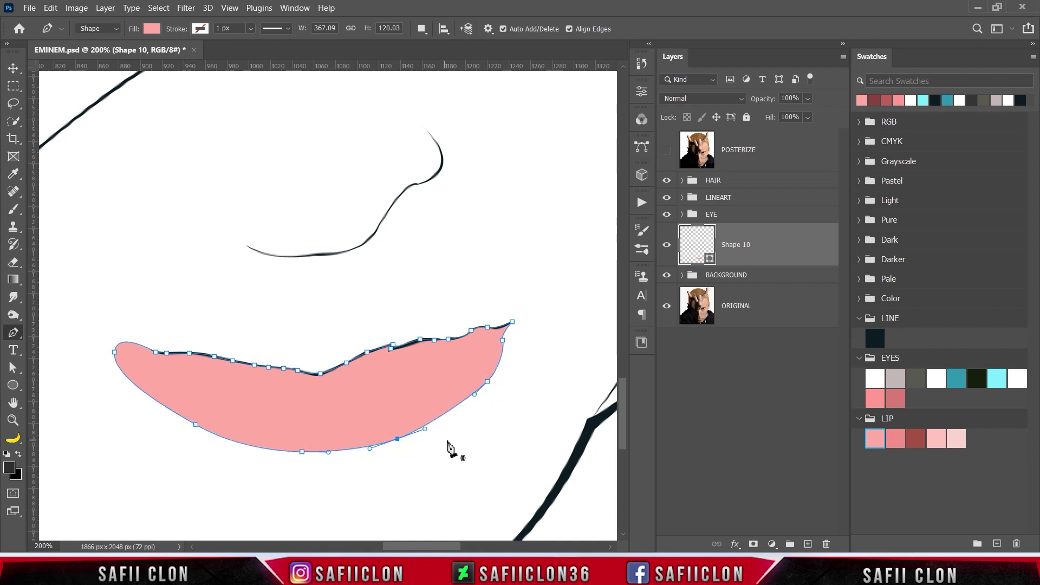
pyautogui.click(671, 155)
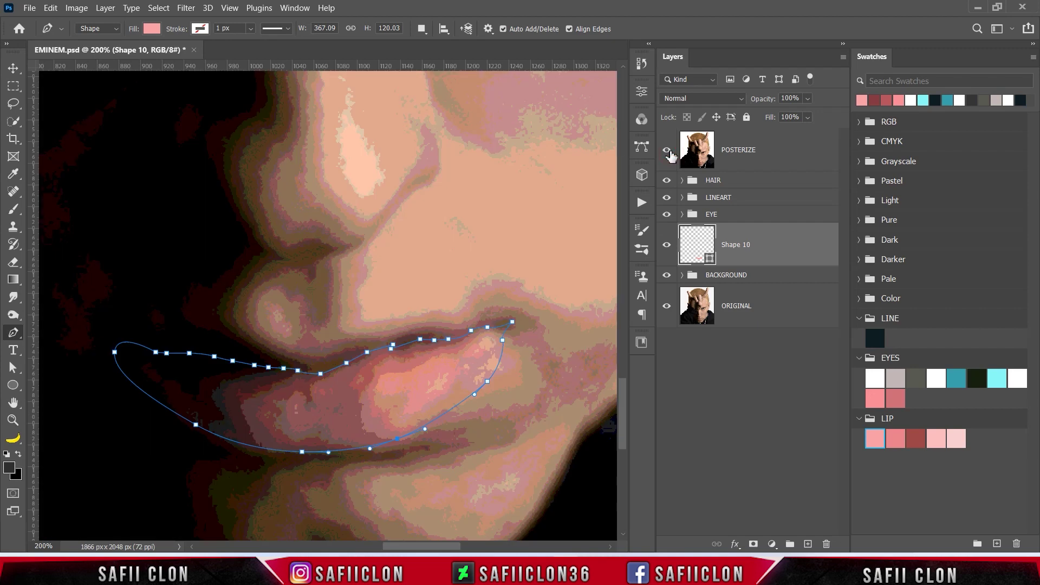
pyautogui.click(422, 30)
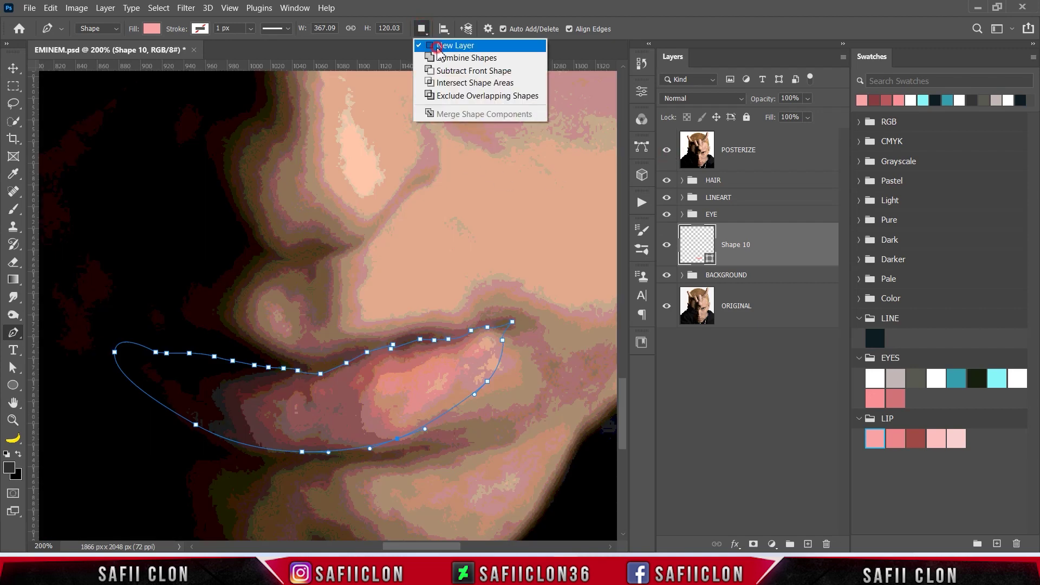
# Start a new-layer shape at the upper lip's tip and trace leftward along the upper lip.
pyautogui.click(438, 47)
pyautogui.hotkey('ctrl', '-')
pyautogui.hotkey('ctrl', '-')
pyautogui.hotkey('ctrl', '-')
pyautogui.hotkey('ctrl', '+')
pyautogui.hotkey('ctrl', '+')
pyautogui.hotkey('ctrl', '+')
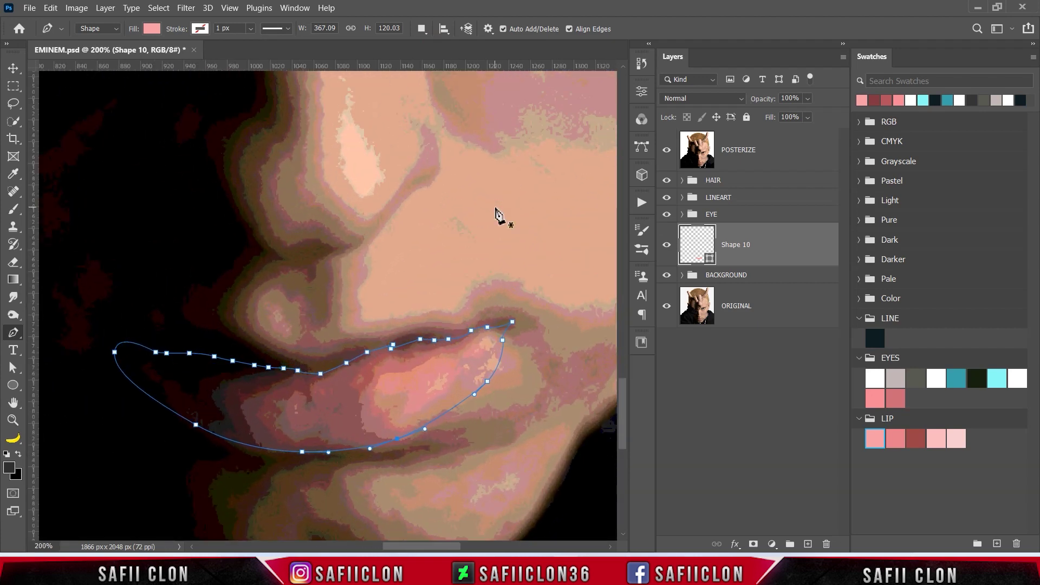
pyautogui.click(667, 154)
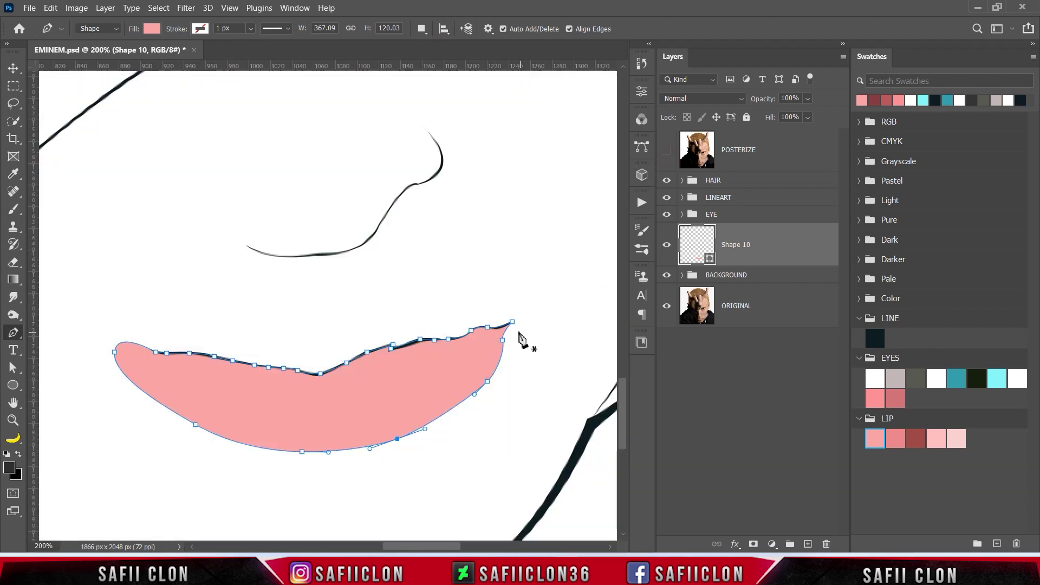
pyautogui.click(521, 321)
pyautogui.click(511, 323)
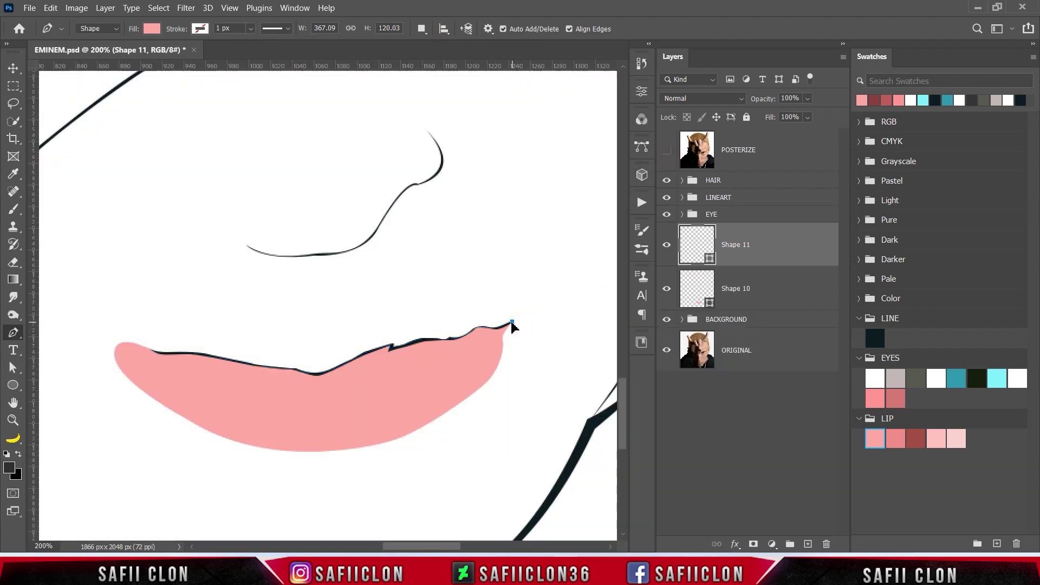
pyautogui.click(667, 154)
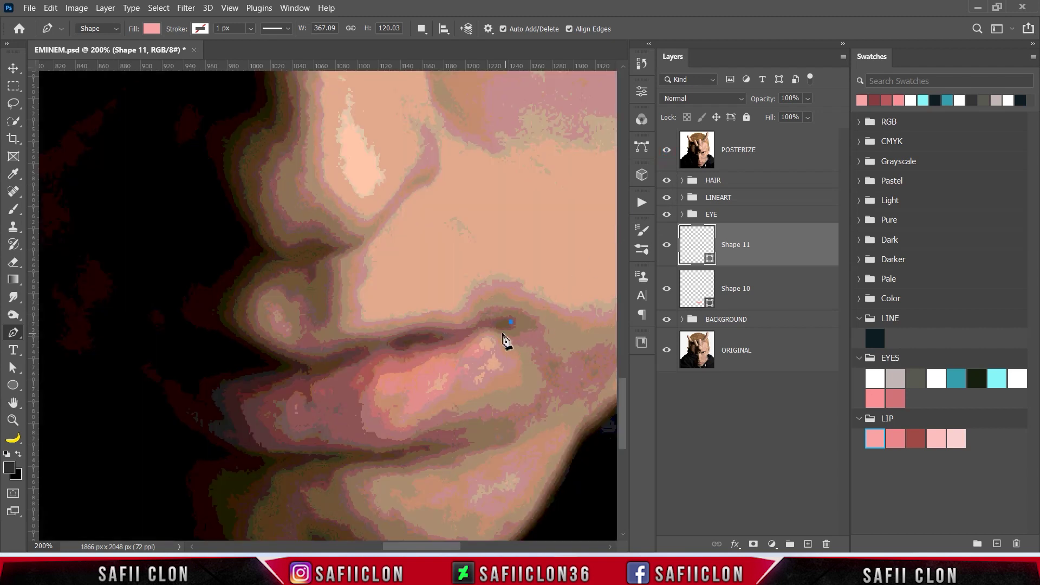
pyautogui.click(481, 319)
pyautogui.click(442, 320)
pyautogui.click(373, 333)
pyautogui.click(348, 343)
# Extend the outline to the left lip corner and trace back along the line between the lips.
pyautogui.moveTo(324, 340); pyautogui.dragTo(316, 337)
pyautogui.moveTo(457, 546); pyautogui.dragTo(433, 547)
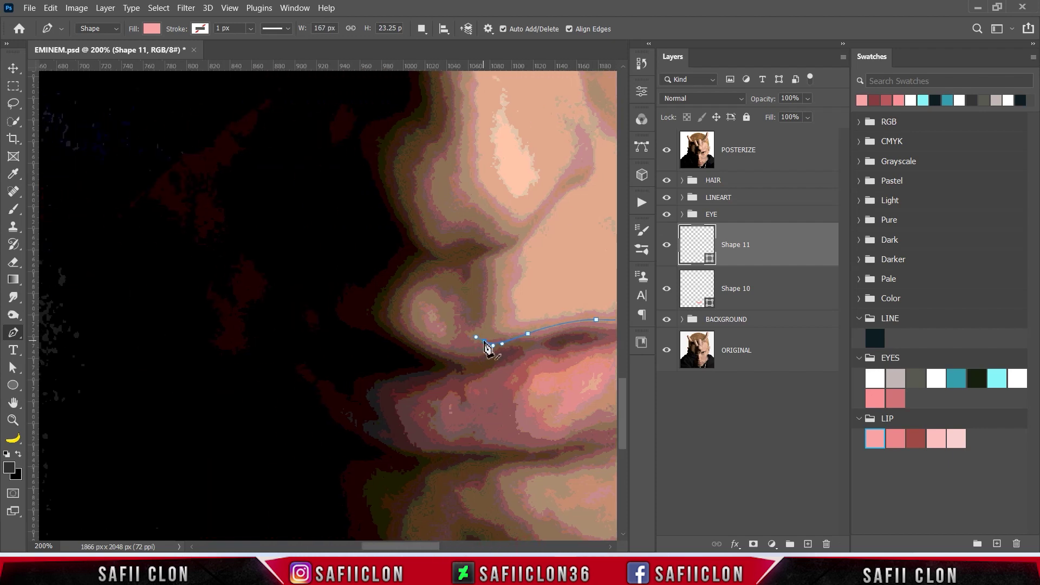
pyautogui.moveTo(443, 338); pyautogui.dragTo(449, 348)
pyautogui.click(422, 344)
pyautogui.click(345, 337)
pyautogui.click(301, 346)
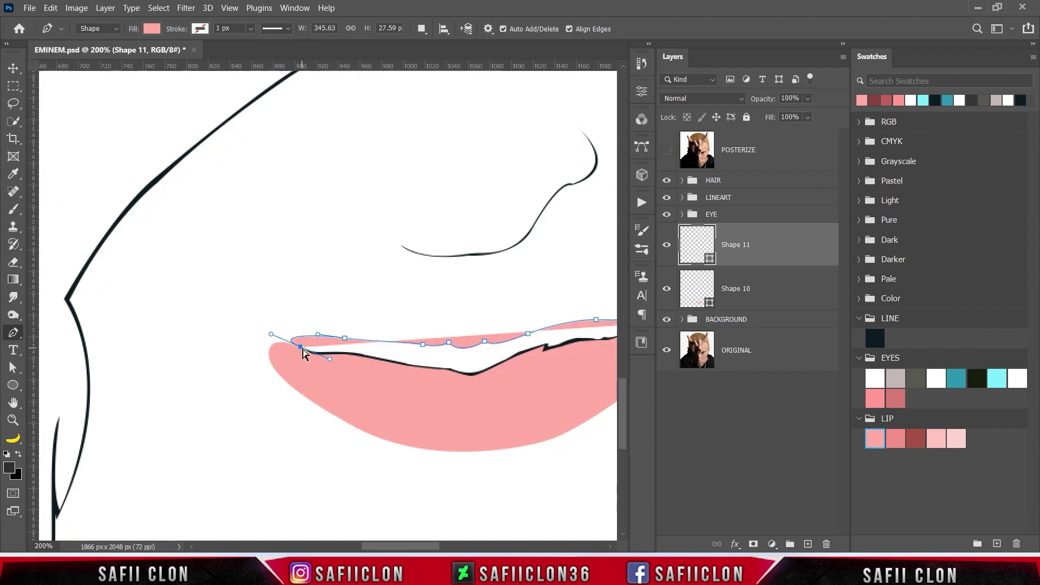
pyautogui.moveTo(307, 355); pyautogui.dragTo(309, 353)
pyautogui.click(314, 354)
pyautogui.click(347, 354)
pyautogui.click(418, 367)
pyautogui.click(450, 370)
# Continue the outline rightward and close the upper lip shape.
pyautogui.click(502, 362)
pyautogui.click(524, 352)
pyautogui.click(564, 345)
pyautogui.moveTo(409, 547); pyautogui.dragTo(439, 547)
pyautogui.click(416, 339)
pyautogui.click(454, 331)
pyautogui.click(494, 322)
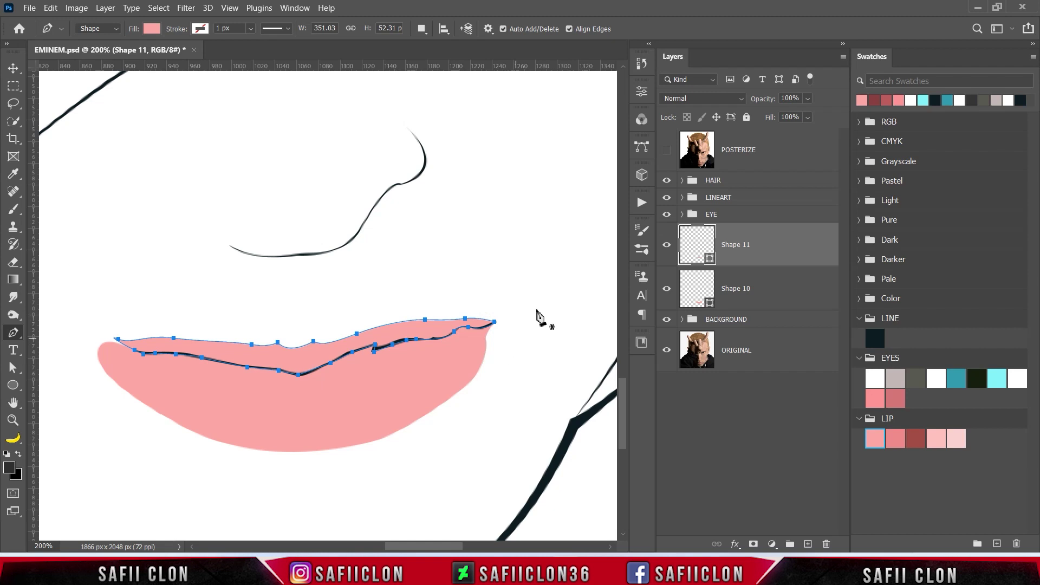
# Rename the upper lip layer UP and the lower lip layer DOWN.
pyautogui.doubleClick(734, 245)
pyautogui.doubleClick(738, 288)
pyautogui.write('DOWN')
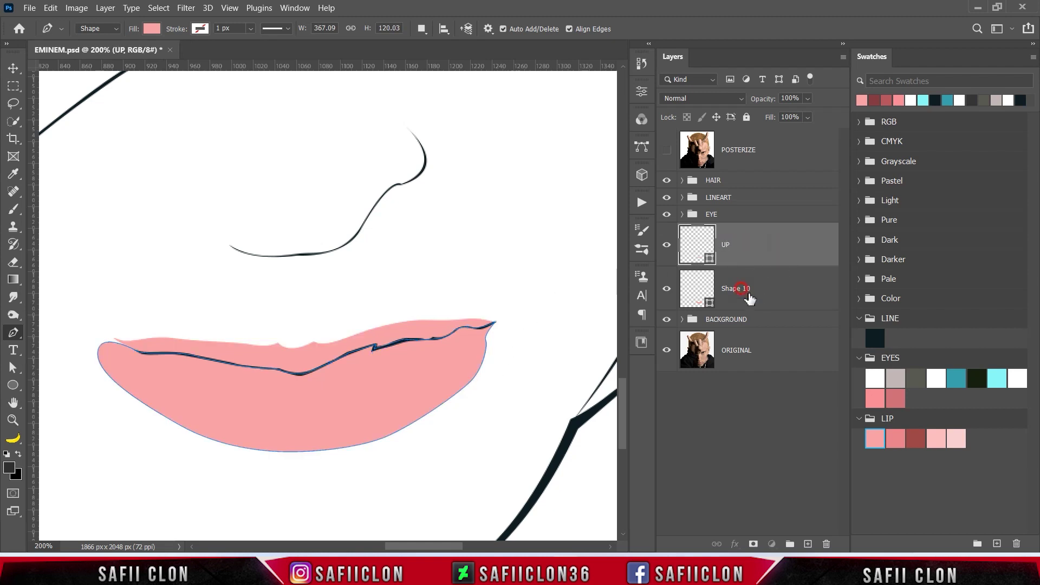
pyautogui.click(781, 286)
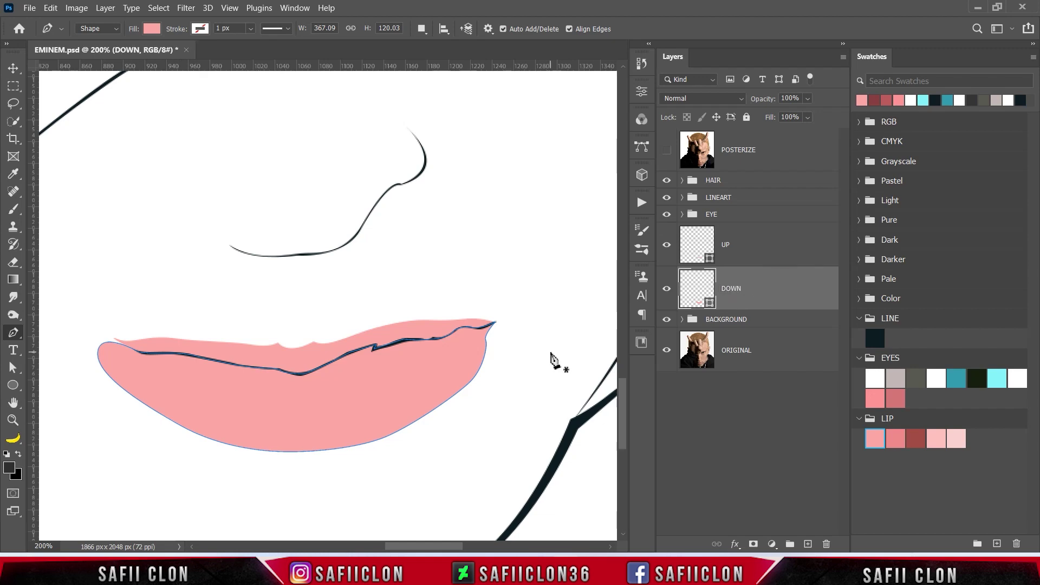
# Show the posterized reference, set shapes to New Layer, and zoom in on the lips.
pyautogui.hotkey('ctrl', '-')
pyautogui.hotkey('ctrl', '-')
pyautogui.hotkey('ctrl', '-')
pyautogui.hotkey('ctrl', '-')
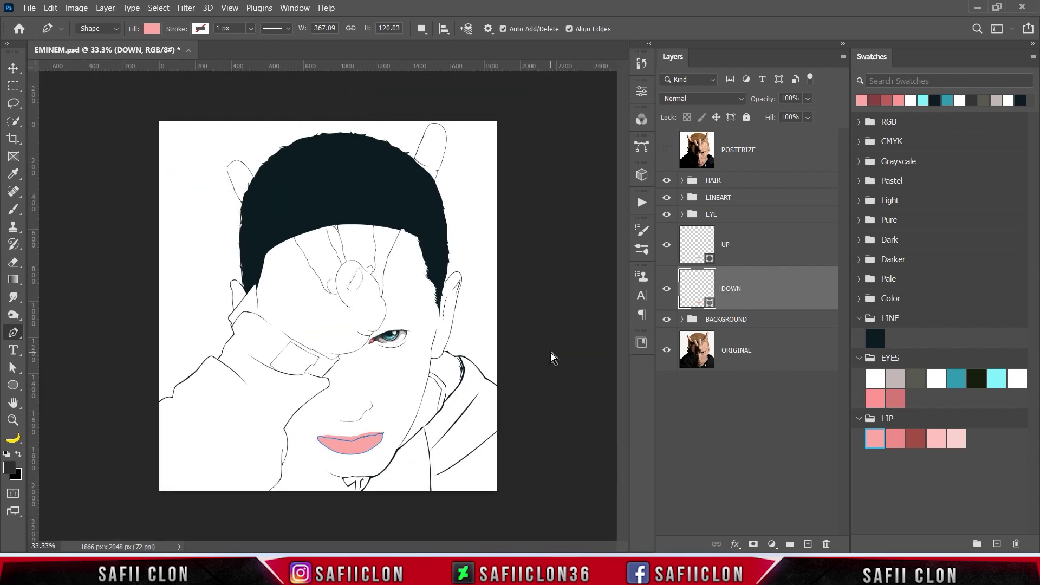
pyautogui.hotkey('ctrl', '+')
pyautogui.hotkey('ctrl', '+')
pyautogui.scroll(-1, 539, 371)
pyautogui.scroll(-2, 528, 374)
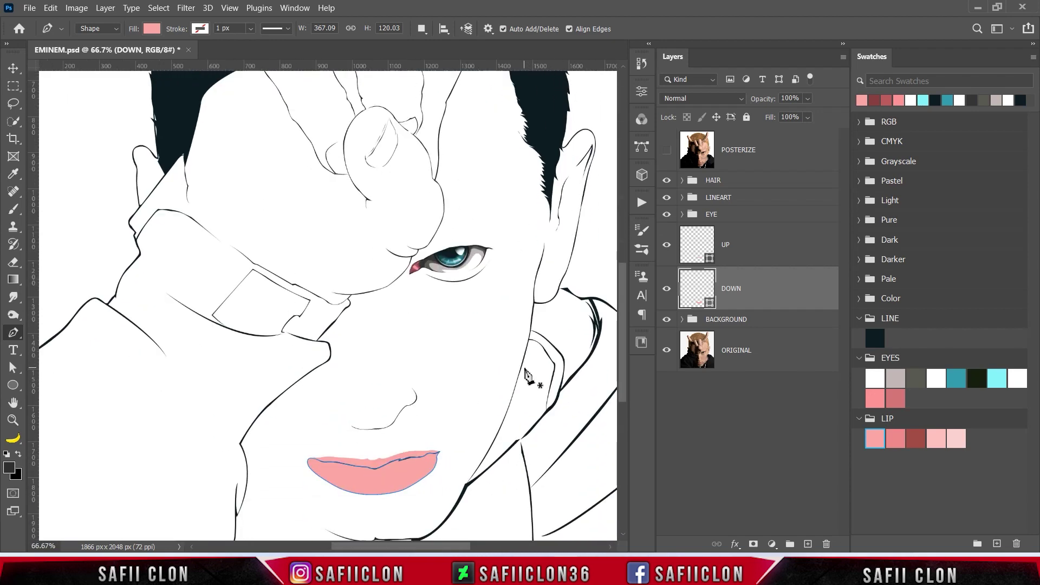
pyautogui.scroll(-2, 525, 373)
pyautogui.click(667, 150)
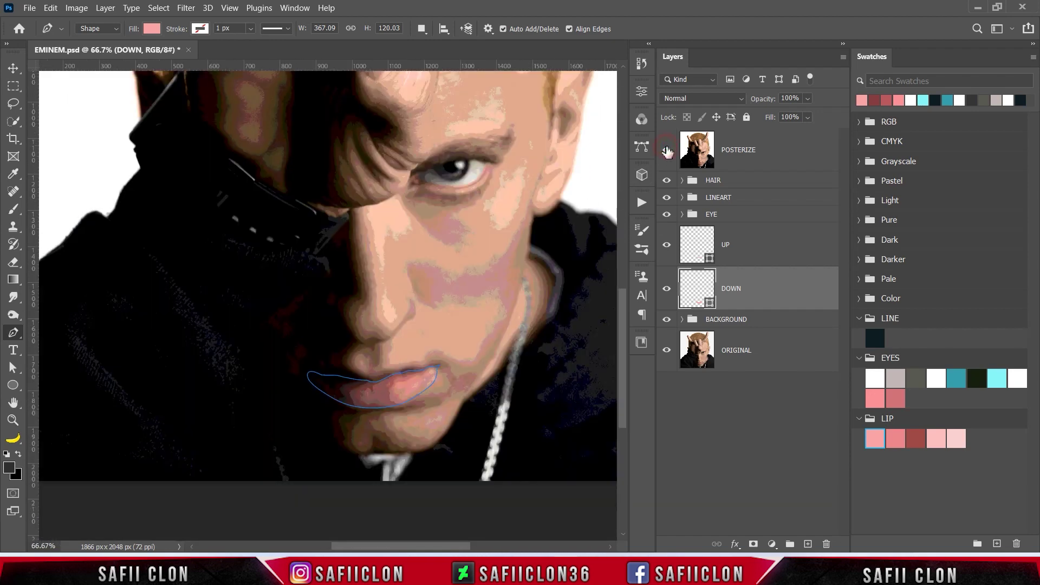
pyautogui.click(421, 28)
pyautogui.click(436, 41)
pyautogui.hotkey('ctrl', '+')
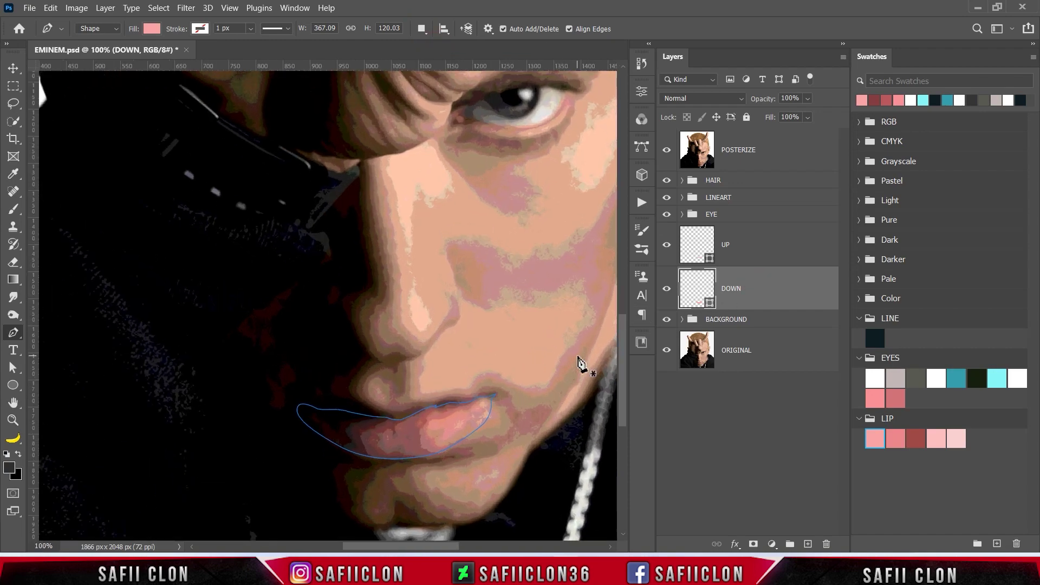
pyautogui.hotkey('ctrl', '+')
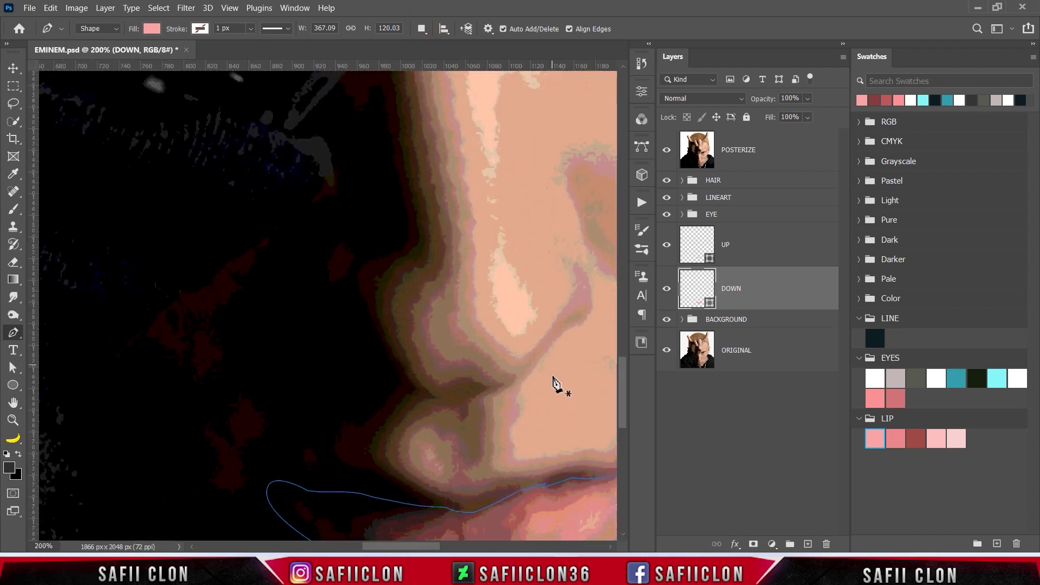
pyautogui.scroll(-3, 557, 383)
pyautogui.hscroll(2, 441, 525)
pyautogui.hscroll(3, 474, 364)
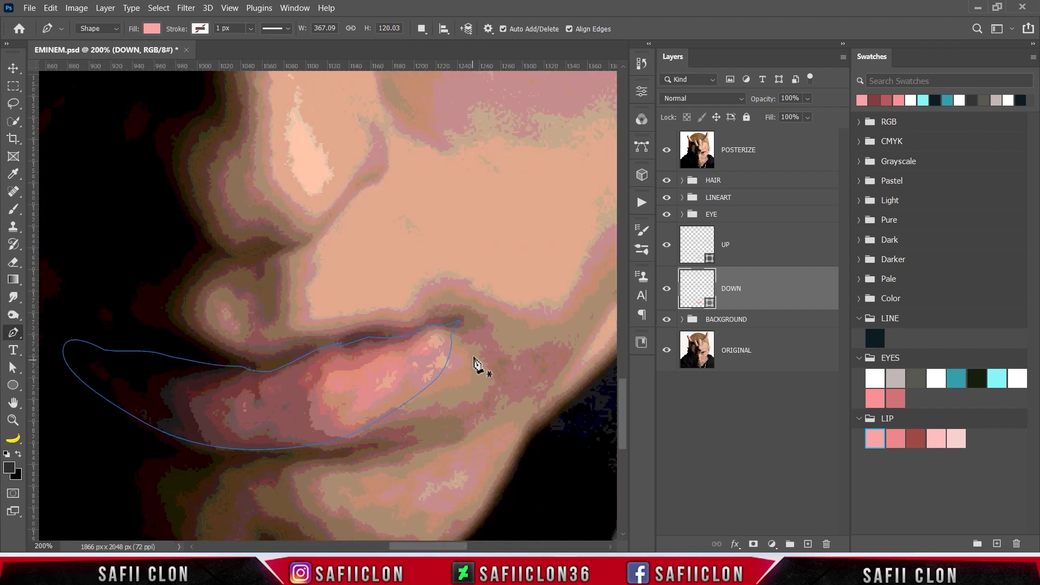
# Draw a closed shading shape along the upper lip and around the lower lip.
pyautogui.click(432, 330)
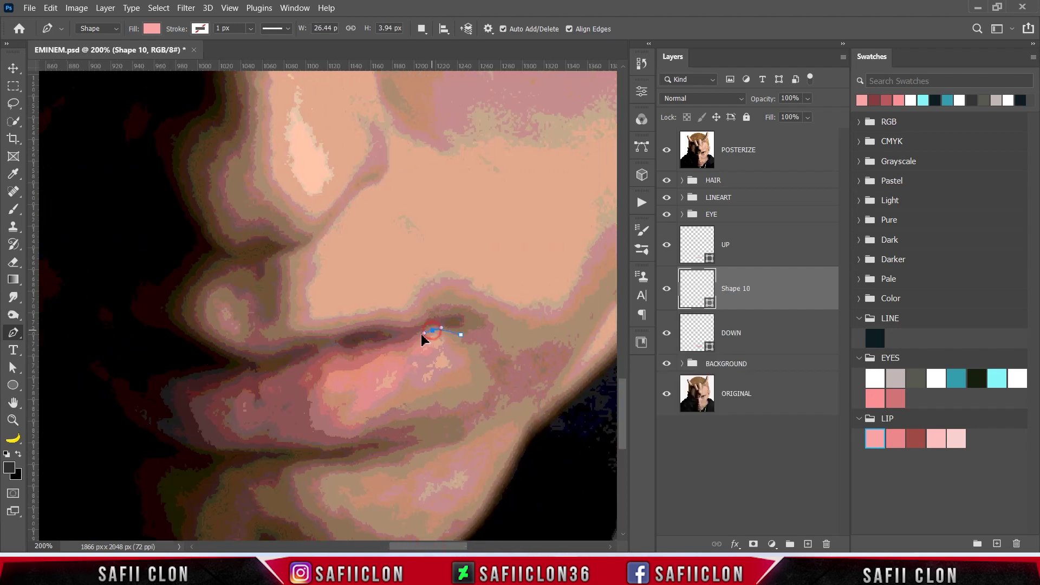
pyautogui.click(399, 351)
pyautogui.click(339, 366)
pyautogui.moveTo(319, 371); pyautogui.dragTo(309, 388)
pyautogui.moveTo(320, 434)
pyautogui.mouseDown()
pyautogui.moveTo(353, 440)
pyautogui.moveTo(380, 418)
pyautogui.mouseUp()
pyautogui.click(667, 150)
pyautogui.click(438, 381)
pyautogui.click(237, 479)
pyautogui.click(59, 323)
pyautogui.click(374, 286)
pyautogui.click(458, 284)
pyautogui.click(461, 335)
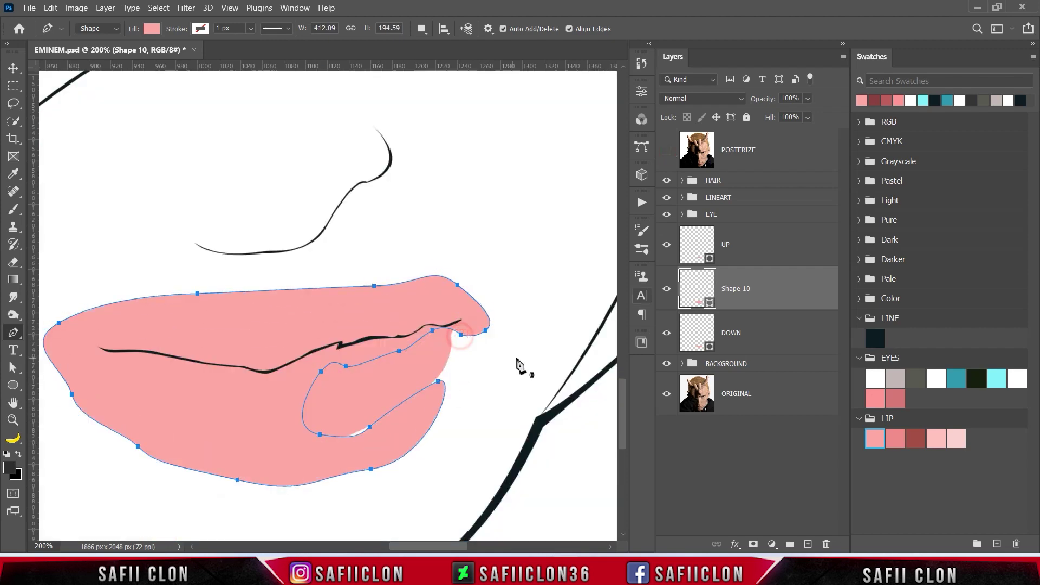
# Fill the shading shape darker pink ec878b and clip it to the DOWN layer.
pyautogui.doubleClick(710, 302)
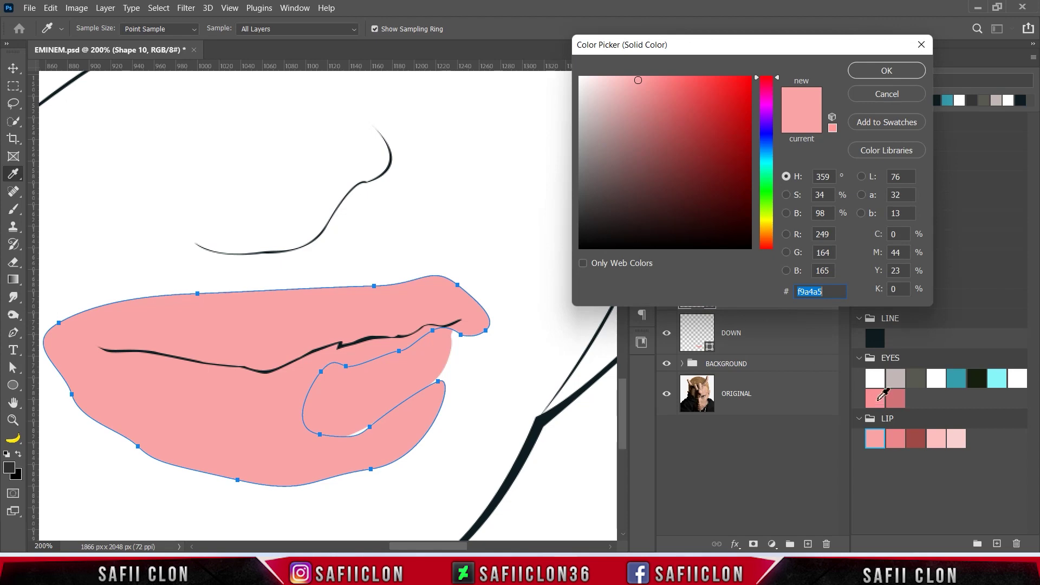
pyautogui.click(897, 440)
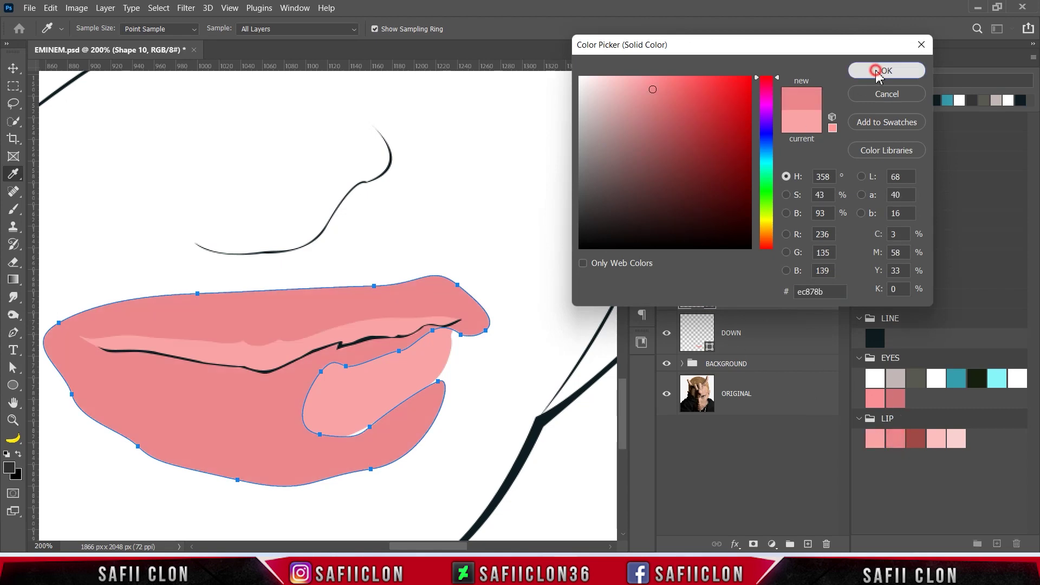
pyautogui.click(882, 71)
pyautogui.rightClick(766, 289)
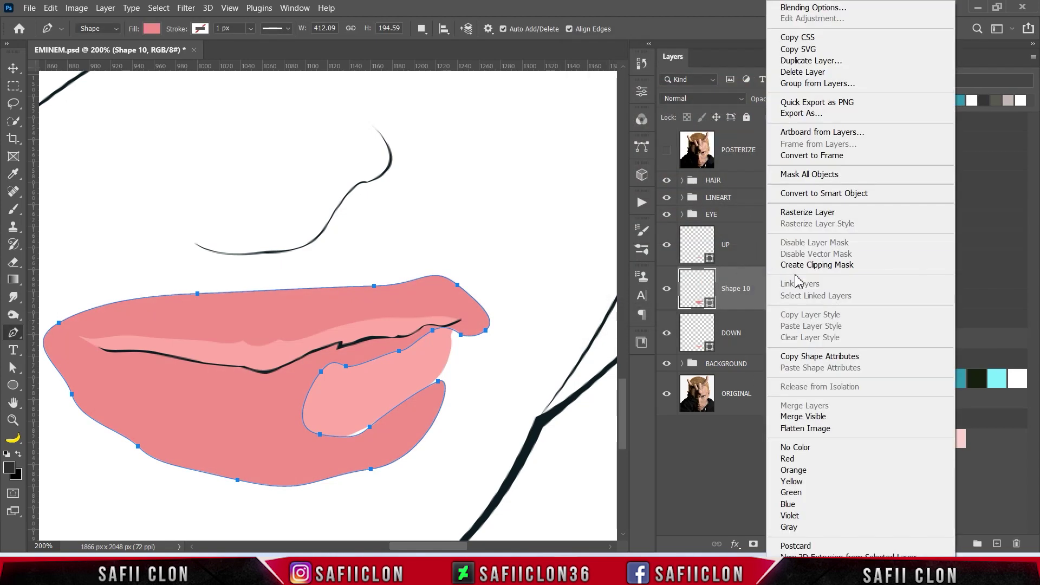
pyautogui.click(801, 266)
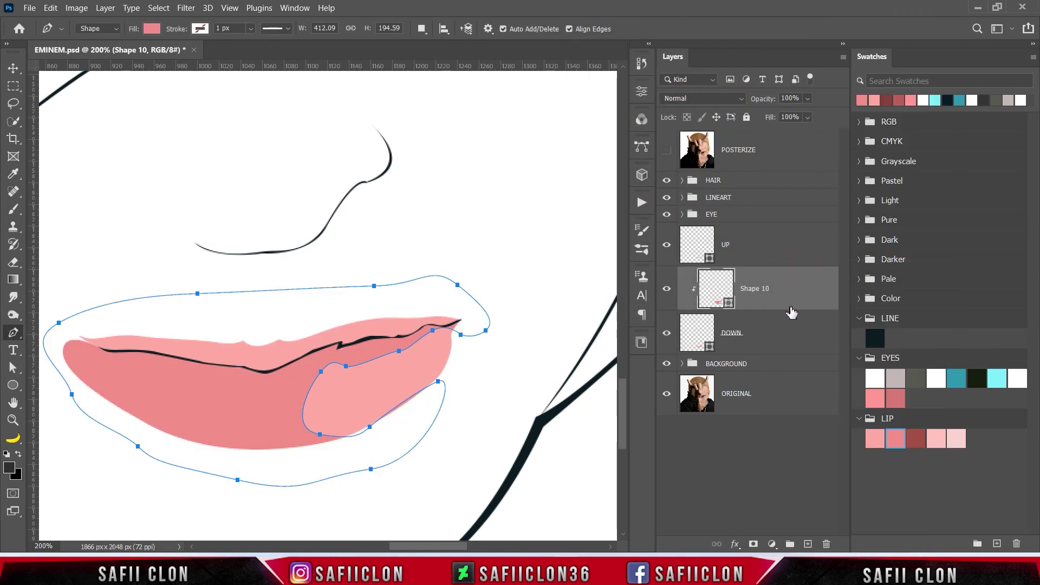
pyautogui.click(416, 34)
pyautogui.click(437, 42)
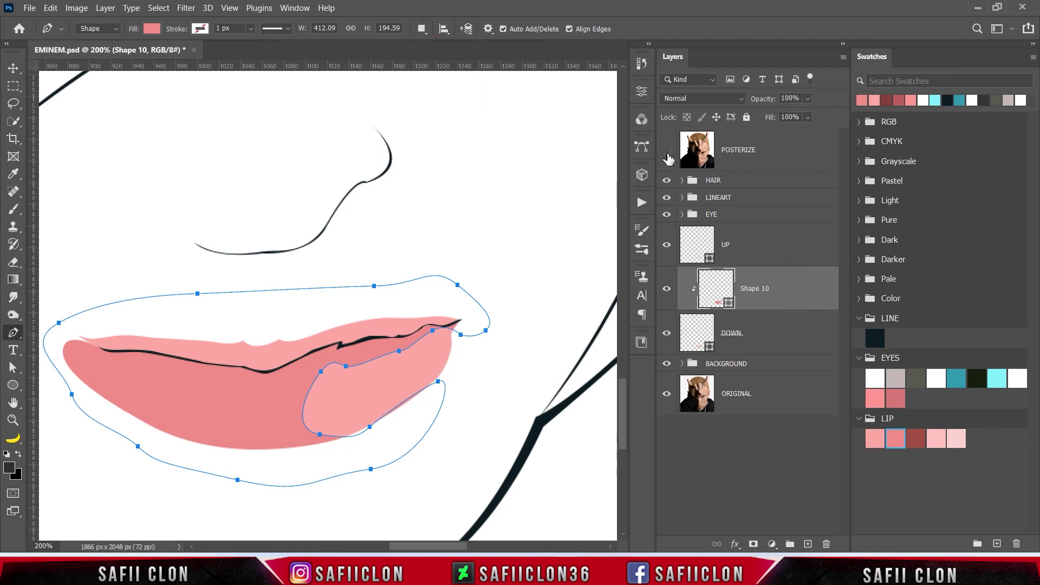
# Show the posterized photo and trace a new lip shape from its right end along the upper lip.
pyautogui.click(667, 150)
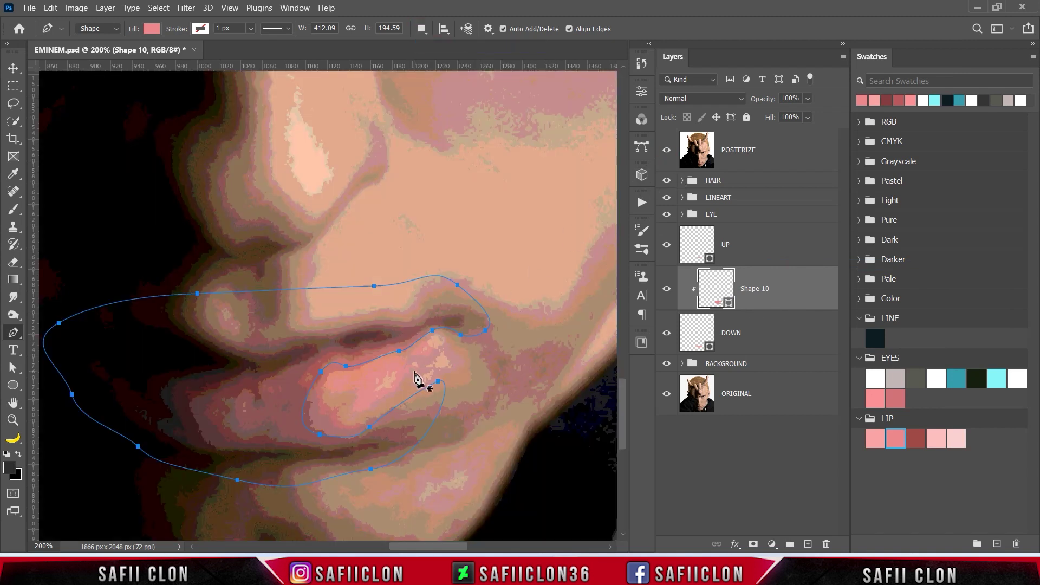
pyautogui.click(482, 341)
pyautogui.click(454, 318)
pyautogui.click(409, 337)
pyautogui.click(362, 356)
pyautogui.click(328, 357)
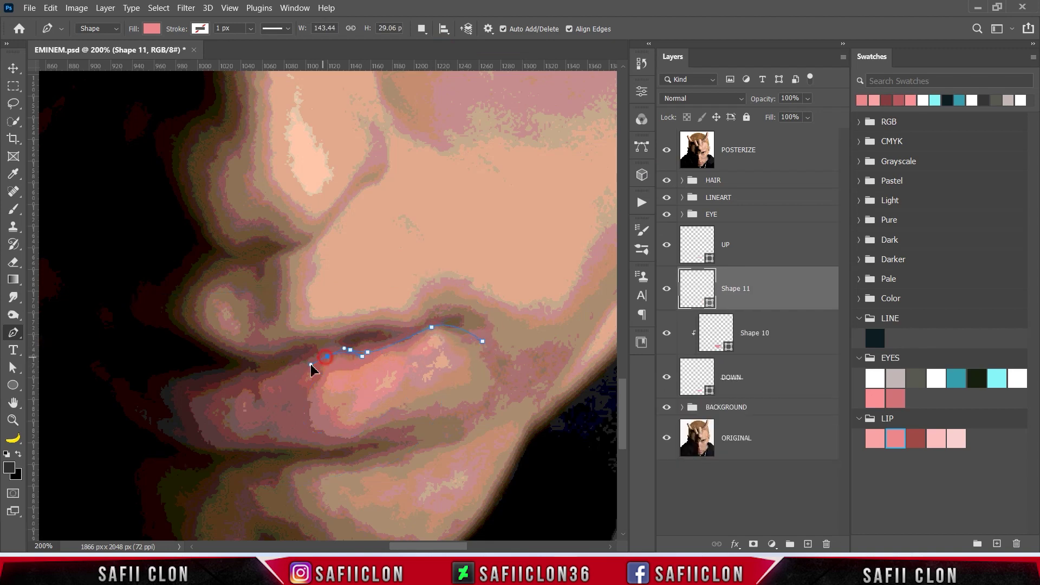
pyautogui.click(274, 386)
pyautogui.click(257, 403)
pyautogui.click(231, 401)
# Finish the outline along the lower lip and close the Shape 11 path.
pyautogui.click(217, 417)
pyautogui.click(257, 437)
pyautogui.moveTo(303, 443); pyautogui.dragTo(384, 427)
pyautogui.click(666, 150)
pyautogui.click(345, 461)
pyautogui.click(181, 473)
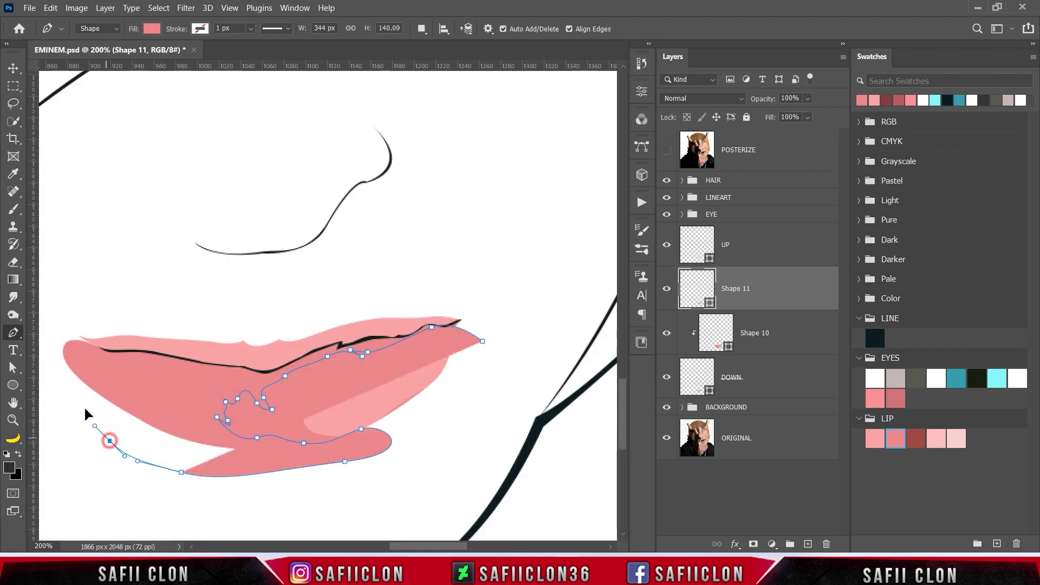
pyautogui.click(63, 371)
pyautogui.click(387, 276)
pyautogui.click(500, 341)
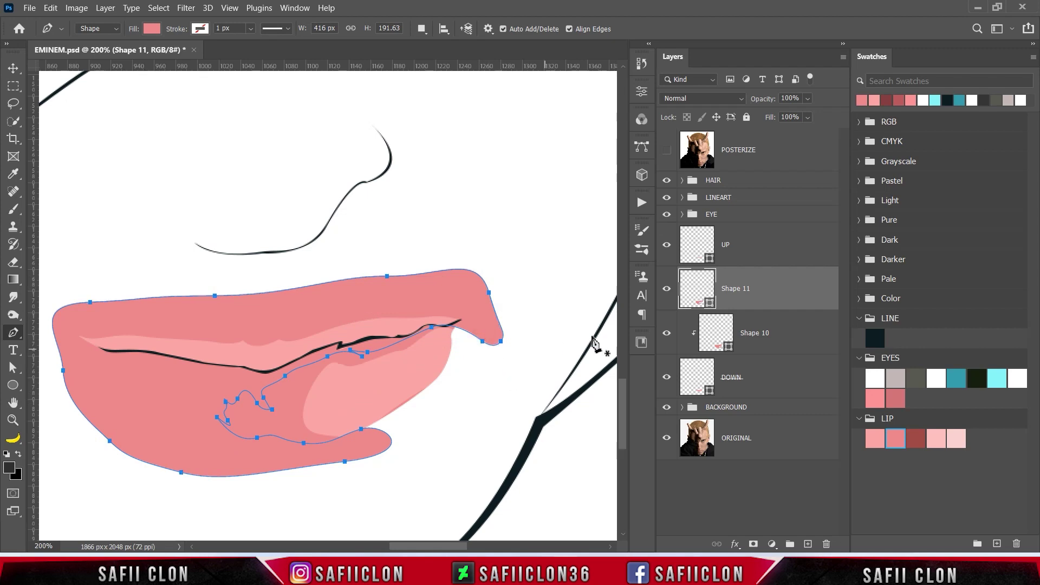
# Fill Shape 11 with the dark red LIP swatch and clip it to the lip layer below.
pyautogui.doubleClick(709, 303)
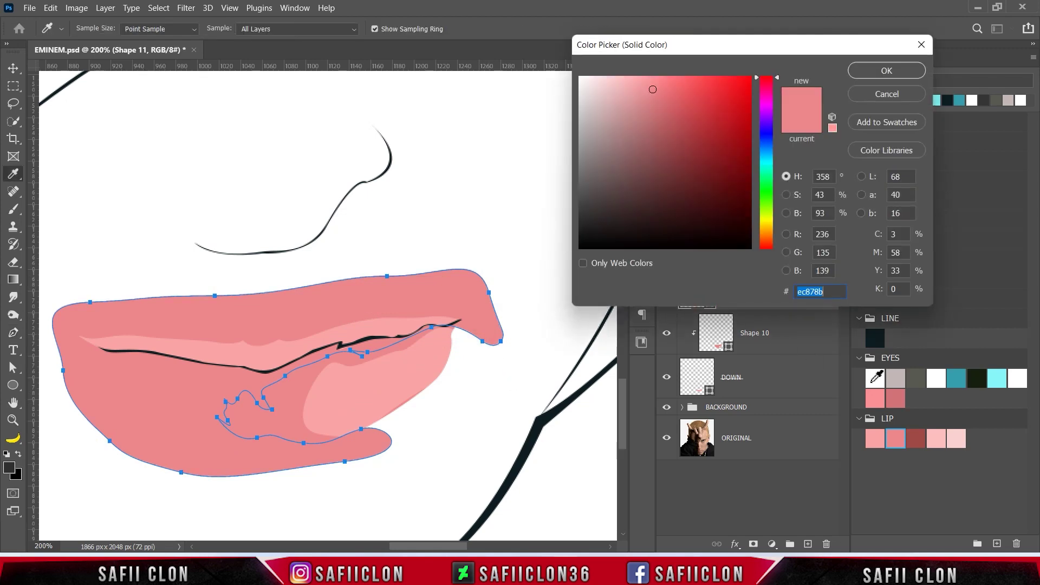
pyautogui.click(919, 435)
pyautogui.click(871, 72)
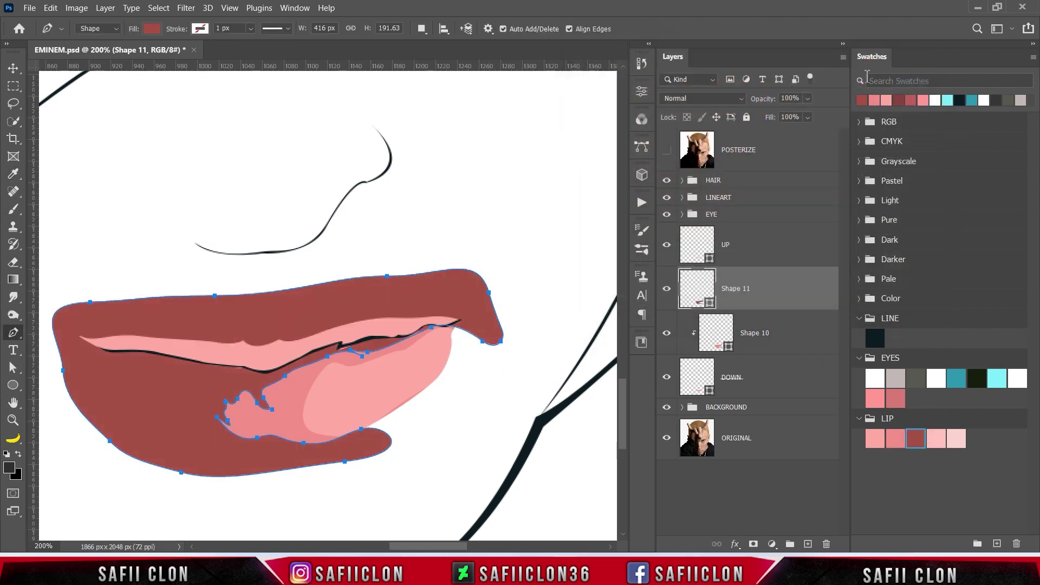
pyautogui.rightClick(765, 283)
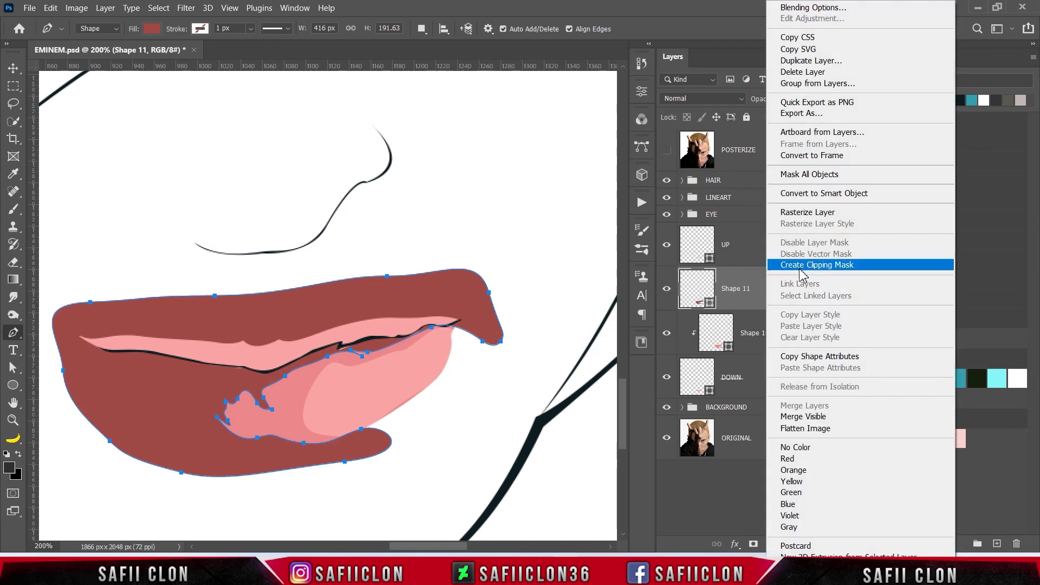
pyautogui.click(774, 262)
# Set path operations to New Layer and show the posterized reference photo.
pyautogui.click(422, 28)
pyautogui.click(487, 127)
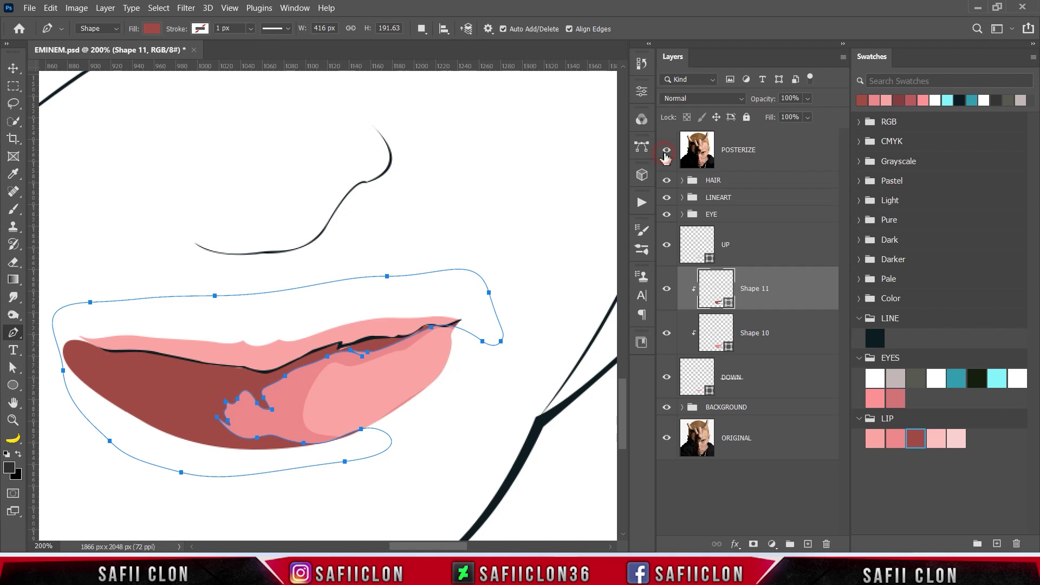
pyautogui.click(667, 159)
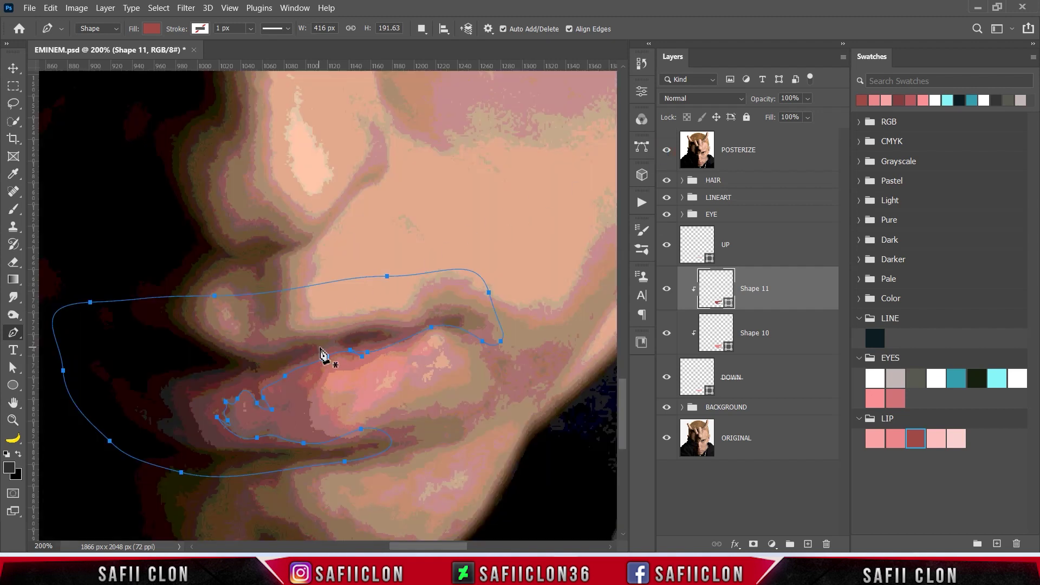
# Trace the lower lip shadow from the lip line down around the left corner.
pyautogui.click(318, 345)
pyautogui.click(285, 364)
pyautogui.click(256, 377)
pyautogui.click(231, 386)
pyautogui.click(201, 403)
pyautogui.click(207, 430)
pyautogui.click(221, 448)
pyautogui.moveTo(246, 445)
pyautogui.mouseDown()
pyautogui.moveTo(265, 446)
pyautogui.moveTo(144, 436)
pyautogui.mouseUp()
# Hide the posterized photo, extend the shadow outline around the lower lip, and close it.
pyautogui.click(334, 452)
pyautogui.click(72, 398)
pyautogui.click(59, 315)
pyautogui.click(154, 299)
pyautogui.moveTo(235, 289); pyautogui.dragTo(318, 280)
pyautogui.click(381, 282)
pyautogui.click(363, 323)
pyautogui.click(319, 345)
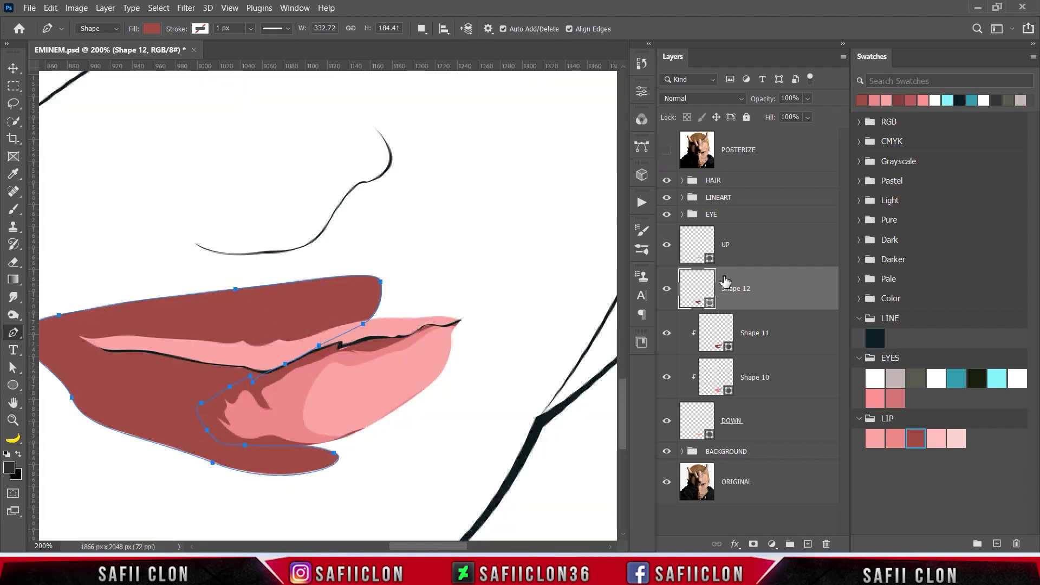
# Fill Shape 12 with the deeper red 7b3635.
pyautogui.doubleClick(711, 305)
pyautogui.moveTo(674, 142); pyautogui.dragTo(675, 168)
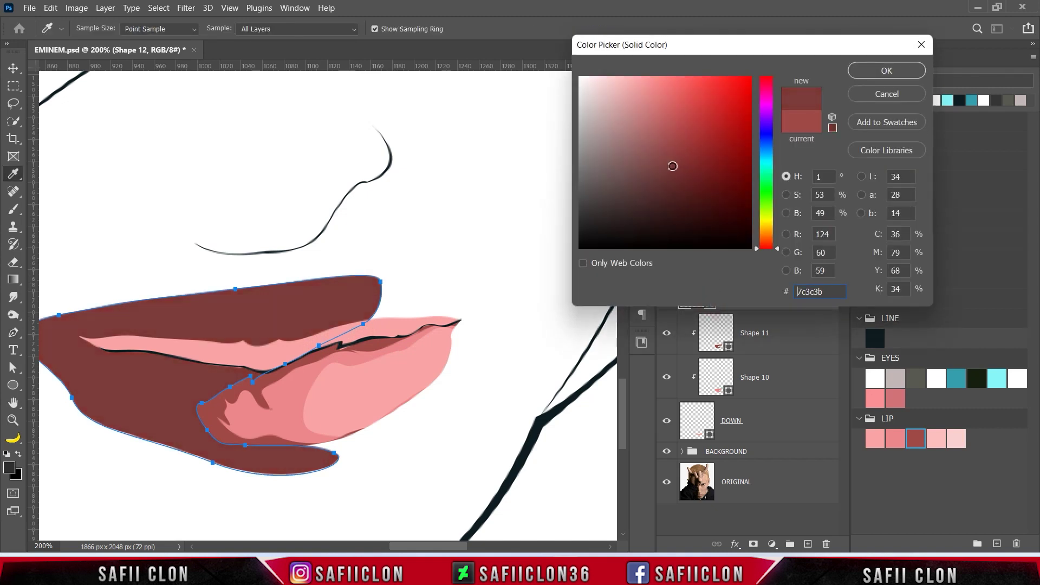
pyautogui.moveTo(674, 170); pyautogui.dragTo(678, 165)
pyautogui.click(866, 70)
# Clip Shape 12 to the lip layers, keep new paths on separate layers, and show POSTERIZE.
pyautogui.rightClick(765, 288)
pyautogui.click(801, 267)
pyautogui.click(422, 28)
pyautogui.click(667, 150)
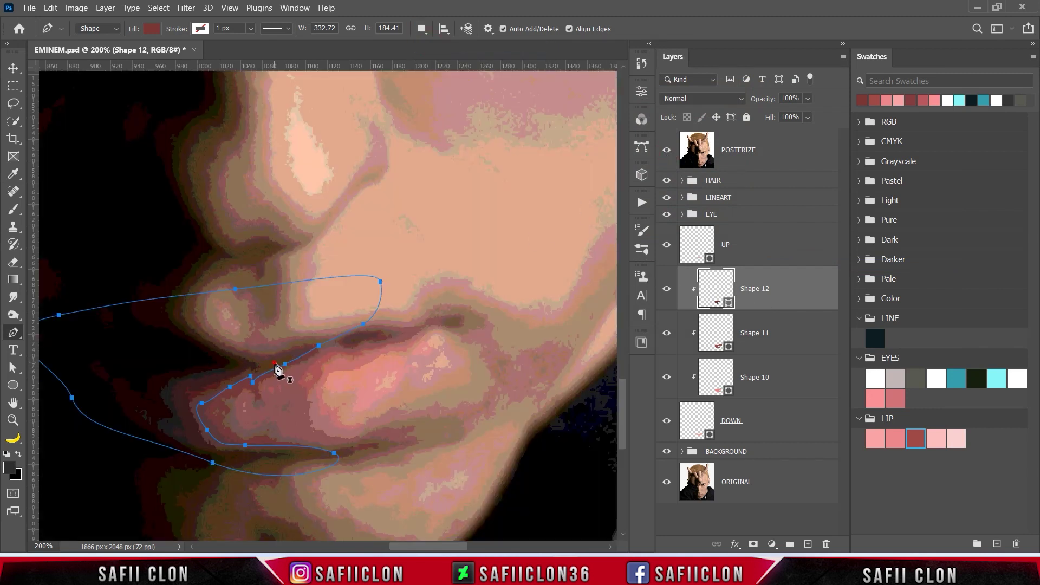
# Start tracing the lip corner shadow leftward and below the lip, with the posterized photo hidden.
pyautogui.click(274, 363)
pyautogui.click(244, 372)
pyautogui.moveTo(218, 382)
pyautogui.mouseDown()
pyautogui.moveTo(203, 381)
pyautogui.moveTo(188, 414)
pyautogui.mouseUp()
pyautogui.click(189, 389)
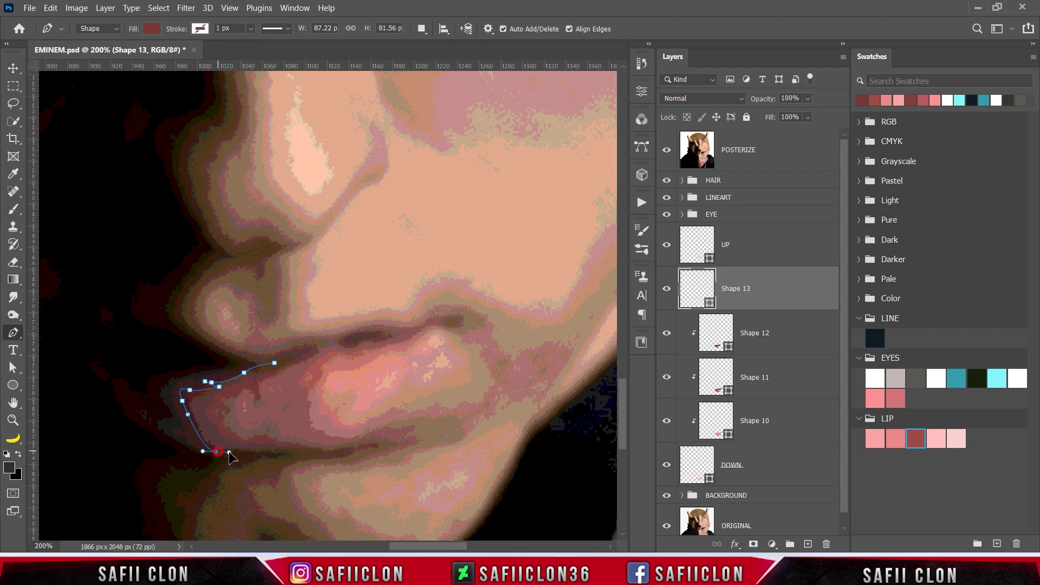
pyautogui.click(667, 149)
pyautogui.click(214, 444)
pyautogui.click(305, 451)
pyautogui.click(171, 474)
# Extend the corner shadow outline around the upper lip and close it.
pyautogui.moveTo(120, 454); pyautogui.dragTo(99, 436)
pyautogui.click(50, 362)
pyautogui.click(93, 300)
pyautogui.click(314, 290)
pyautogui.click(374, 292)
pyautogui.click(324, 342)
pyautogui.click(275, 363)
# Fill Shape 13 with dark maroon 522625.
pyautogui.doubleClick(710, 306)
pyautogui.moveTo(678, 167); pyautogui.dragTo(683, 186)
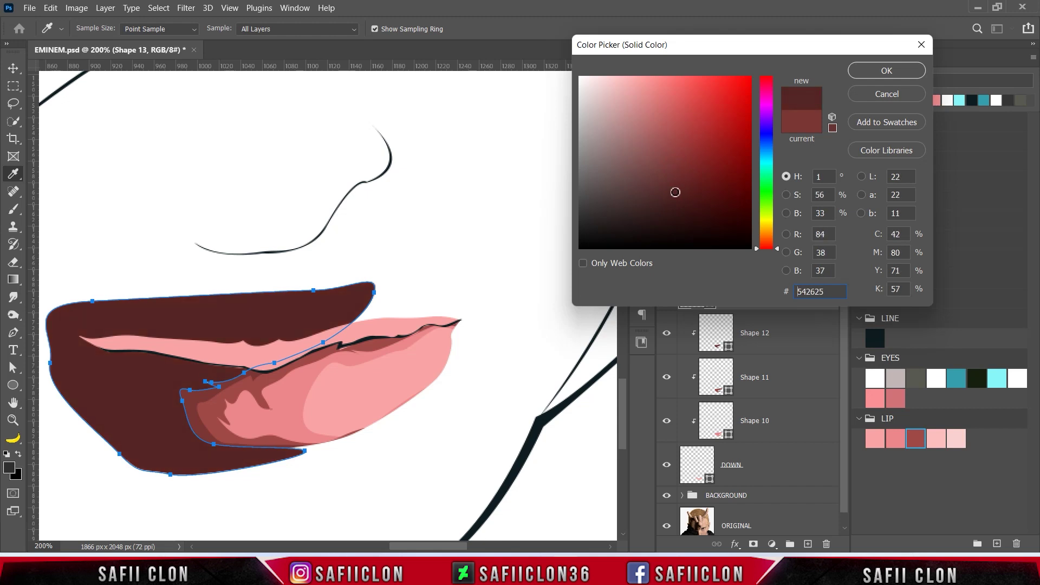
pyautogui.moveTo(682, 194); pyautogui.dragTo(673, 194)
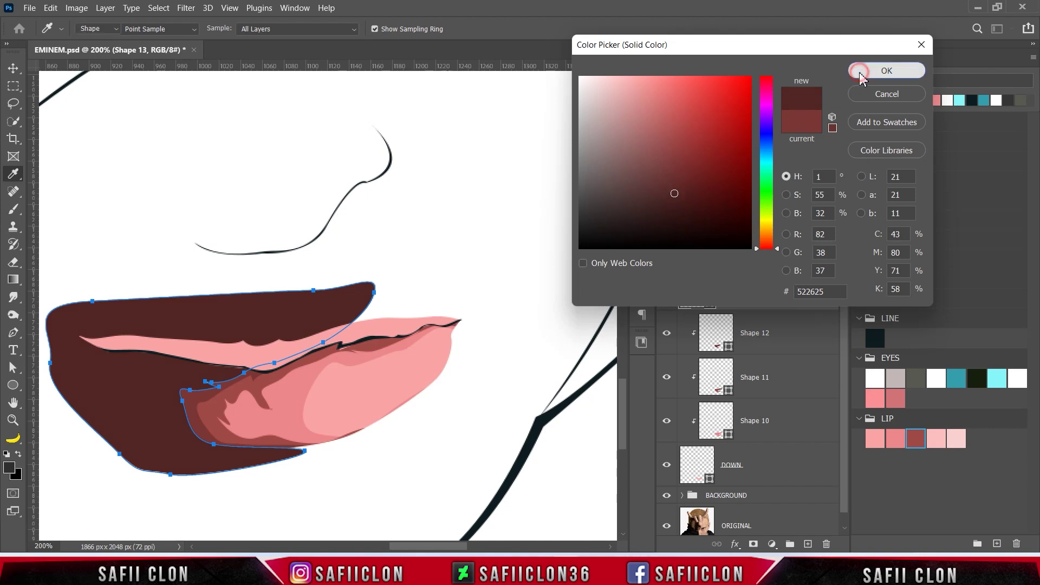
pyautogui.click(884, 71)
# Clip Shape 13 to the lip layers and set Path Operations to New Layer.
pyautogui.rightClick(758, 287)
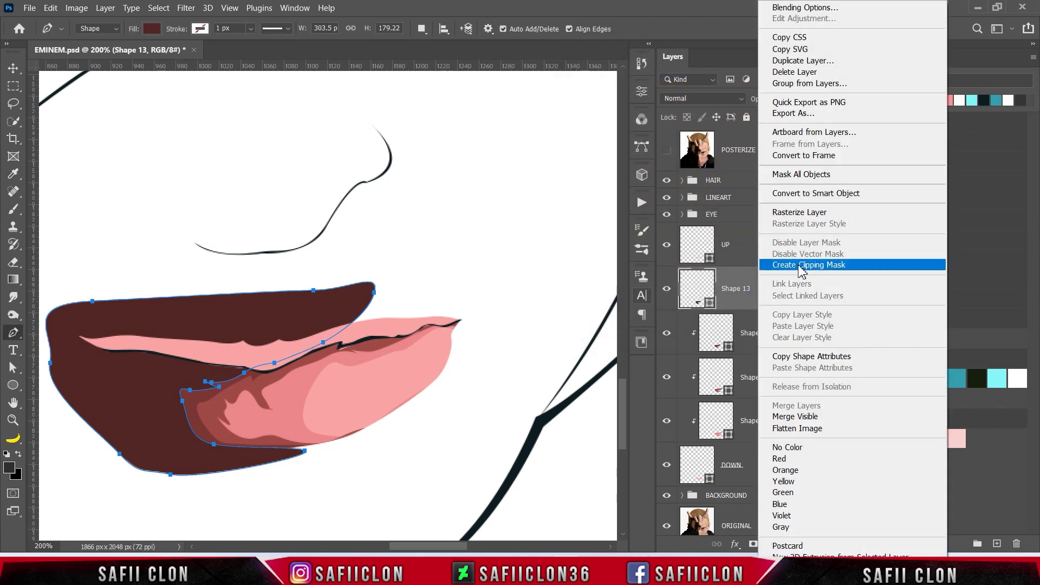
pyautogui.click(801, 264)
pyautogui.click(421, 32)
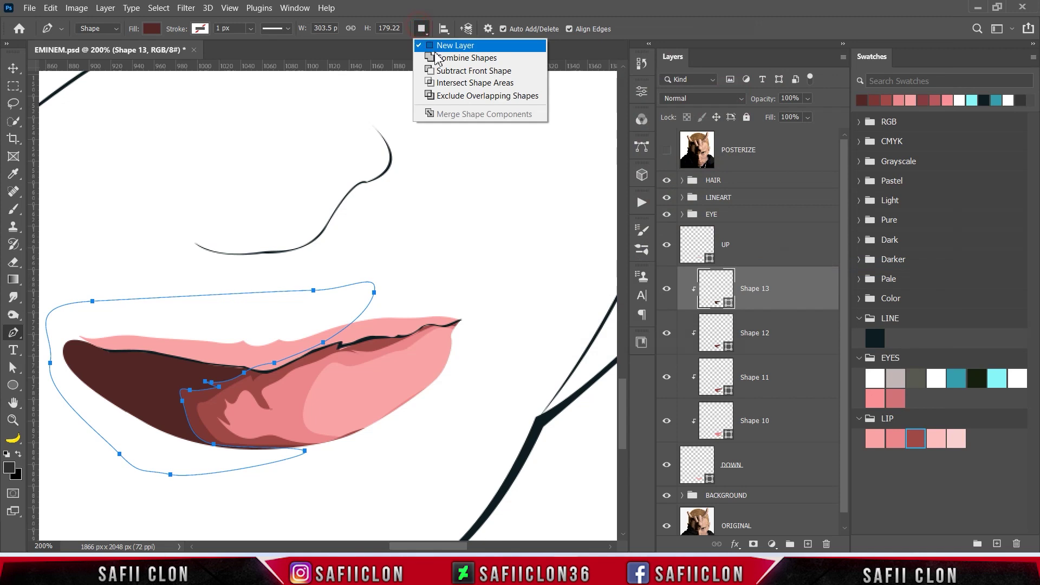
pyautogui.click(454, 47)
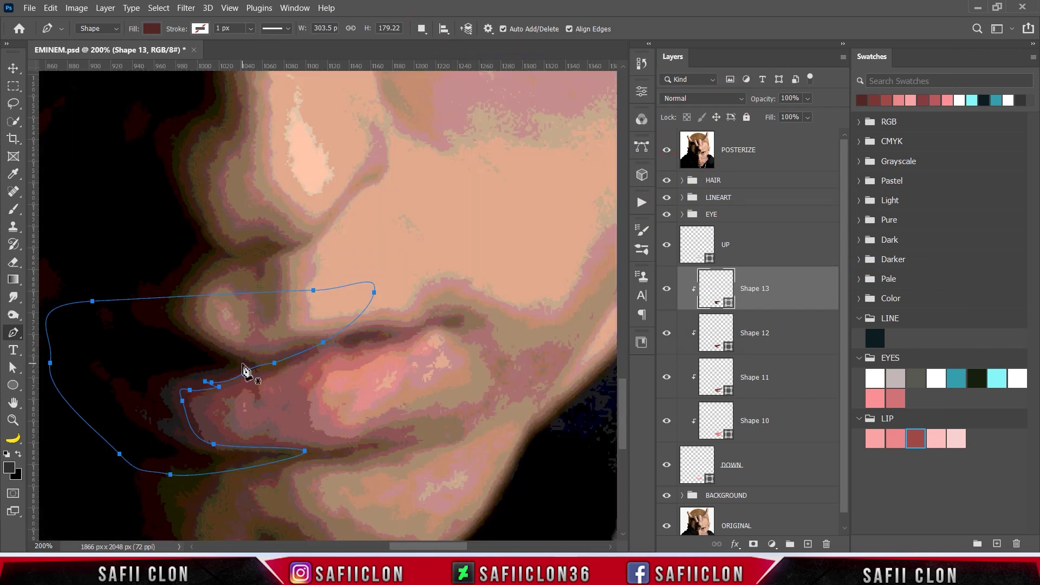
pyautogui.click(242, 364)
# Outline and close the shadow shape covering the lip's left corner.
pyautogui.click(208, 372)
pyautogui.click(159, 387)
pyautogui.click(166, 418)
pyautogui.moveTo(185, 453); pyautogui.dragTo(219, 463)
pyautogui.hotkey('ctrl', '-')
pyautogui.hotkey('ctrl', '-')
pyautogui.click(254, 374)
pyautogui.click(223, 300)
pyautogui.click(301, 292)
pyautogui.click(315, 314)
pyautogui.click(300, 325)
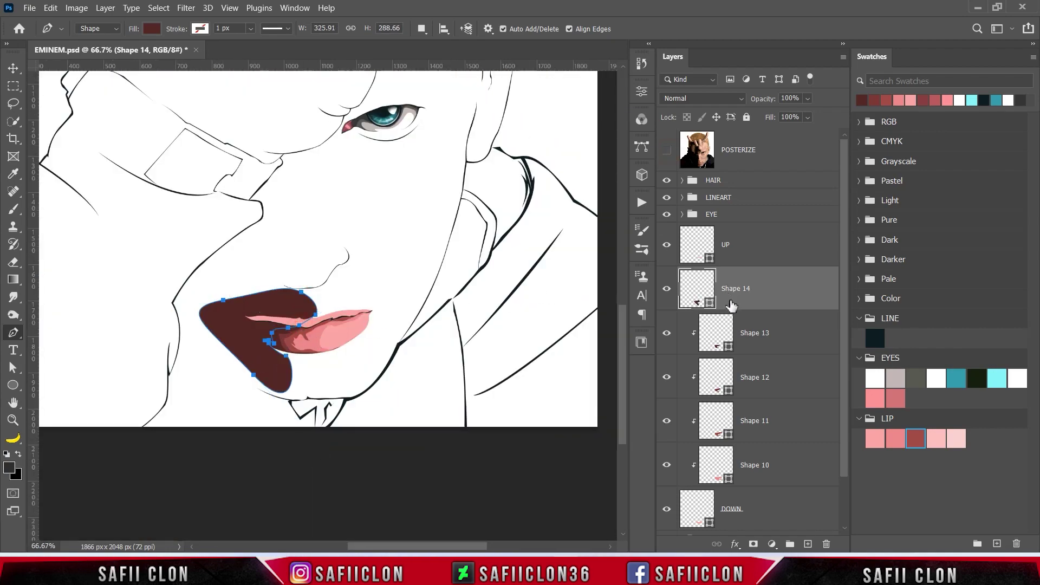
# Fill Shape 14 with the near-black LINE swatch 0e1d20 and clip it to the lips.
pyautogui.doubleClick(710, 305)
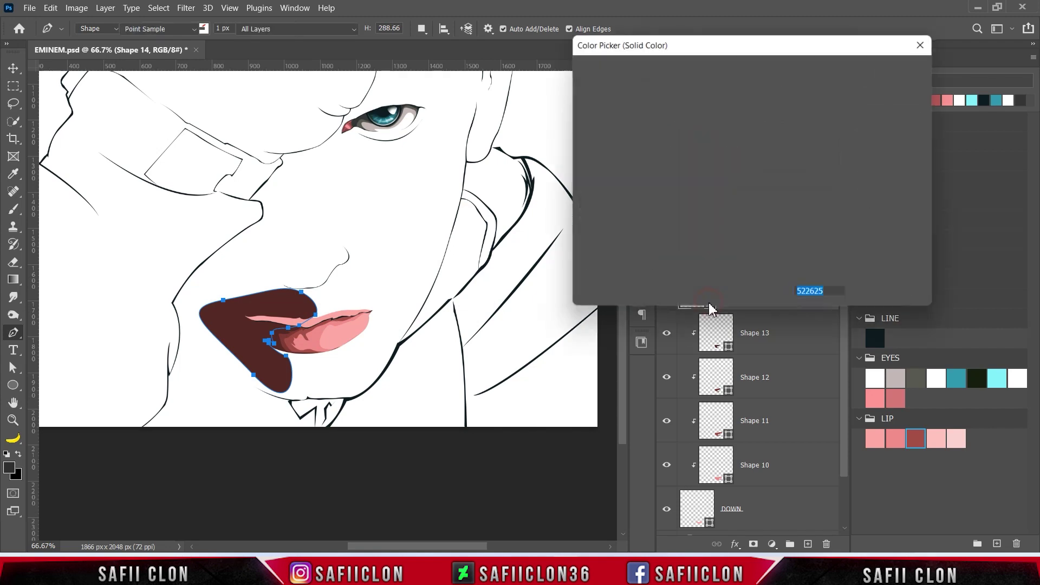
pyautogui.click(880, 336)
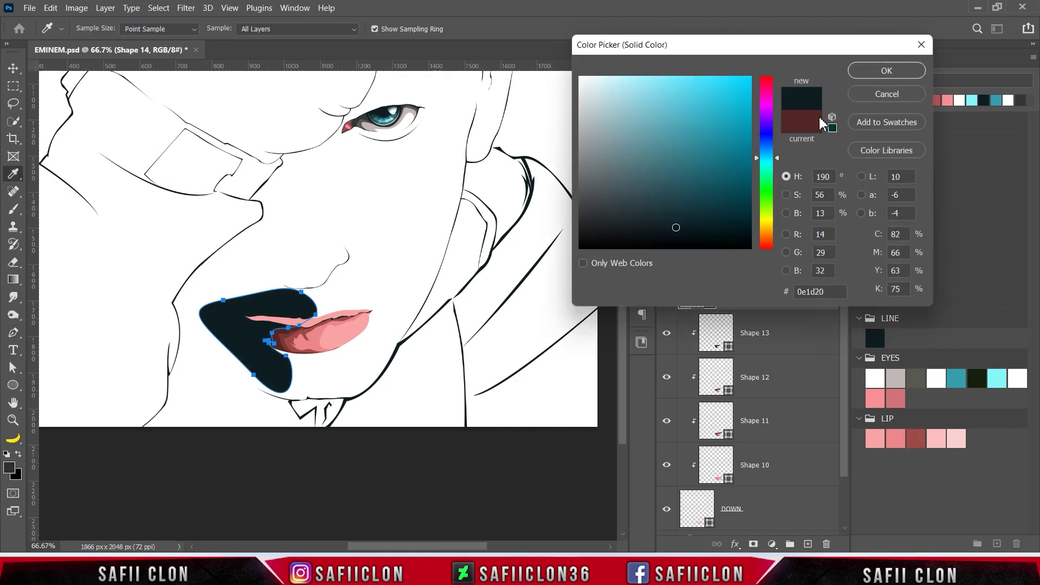
pyautogui.click(865, 71)
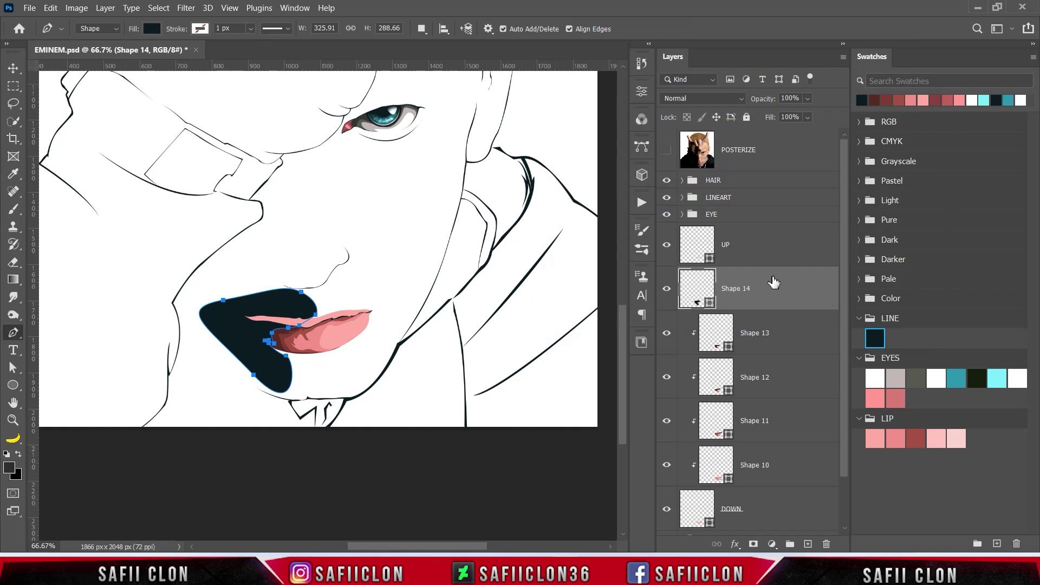
pyautogui.rightClick(773, 282)
pyautogui.click(819, 266)
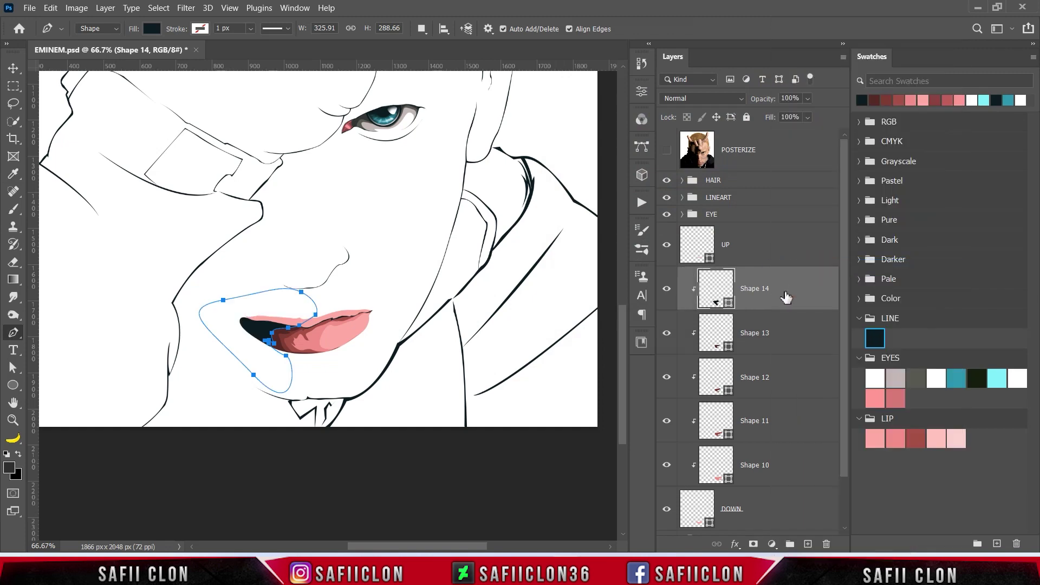
# Set Path Operations to New Layer, show POSTERIZE, and zoom to 100% on the lips.
pyautogui.click(421, 29)
pyautogui.click(442, 42)
pyautogui.click(667, 150)
pyautogui.hotkey('ctrl', '+')
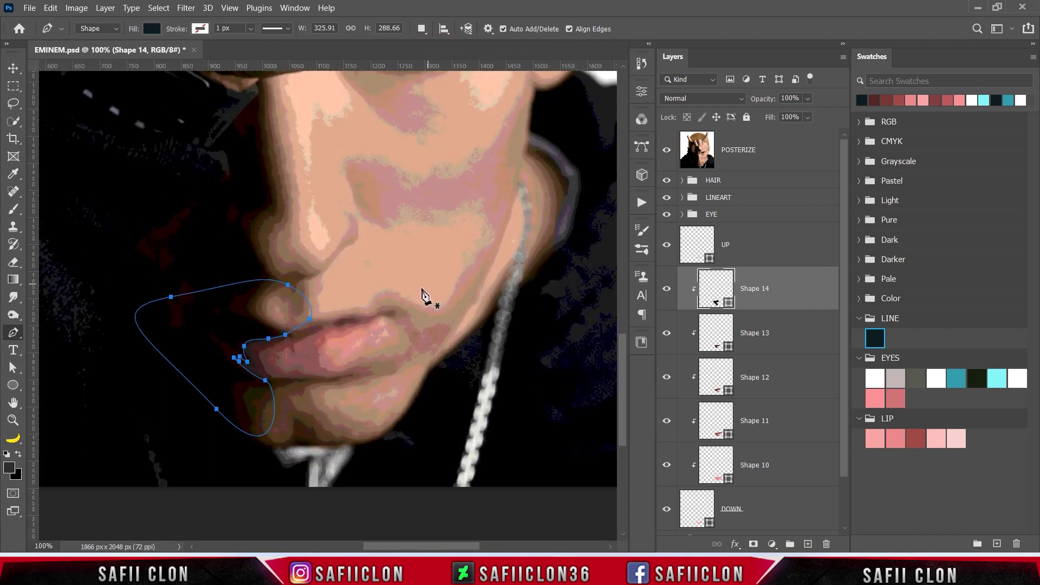
pyautogui.click(355, 329)
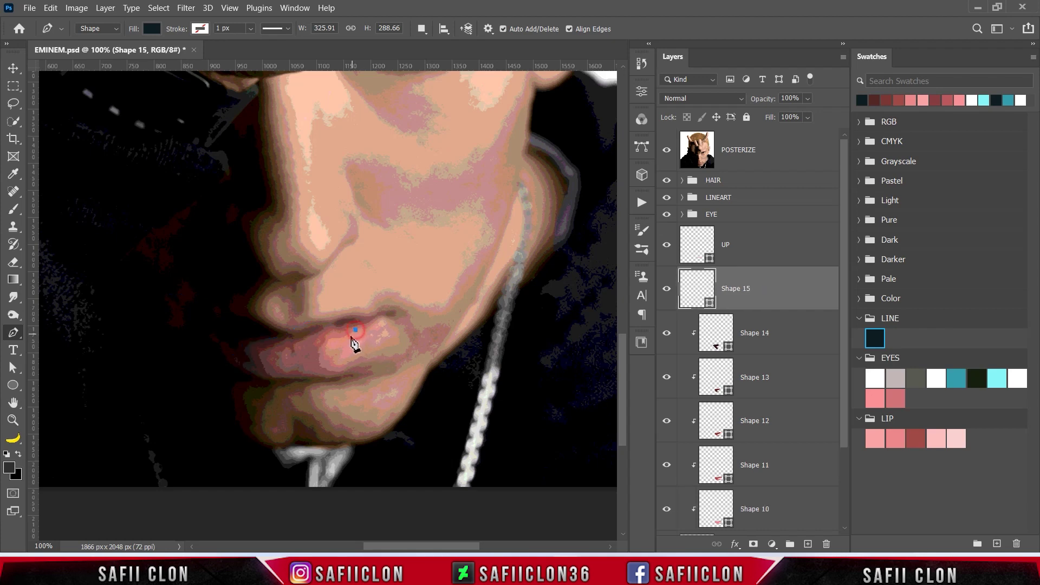
# Outline a highlight shape on the lower lip's right side.
pyautogui.click(327, 345)
pyautogui.click(336, 358)
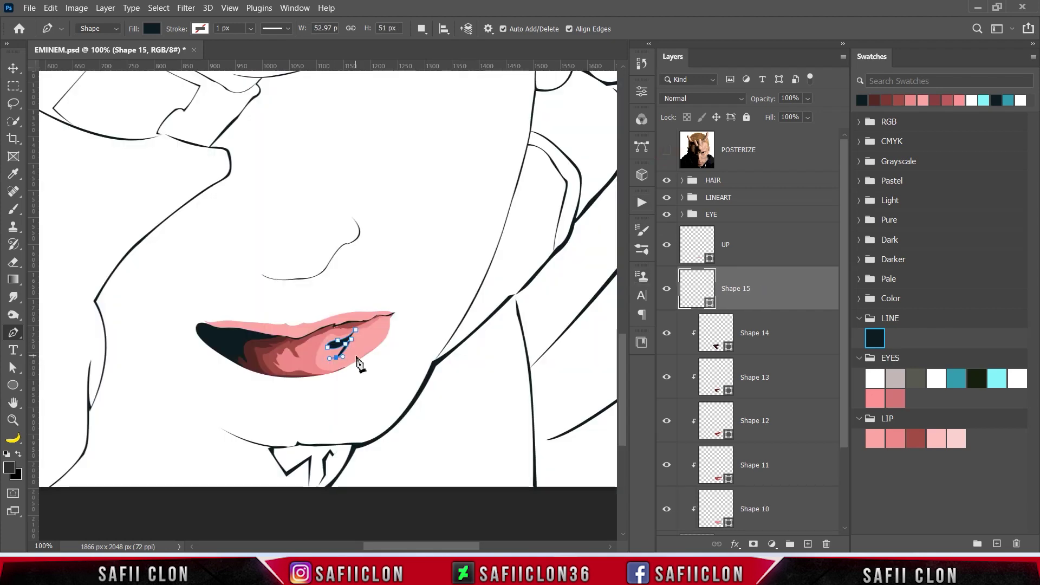
pyautogui.click(357, 356)
pyautogui.click(390, 331)
pyautogui.click(355, 329)
pyautogui.click(376, 326)
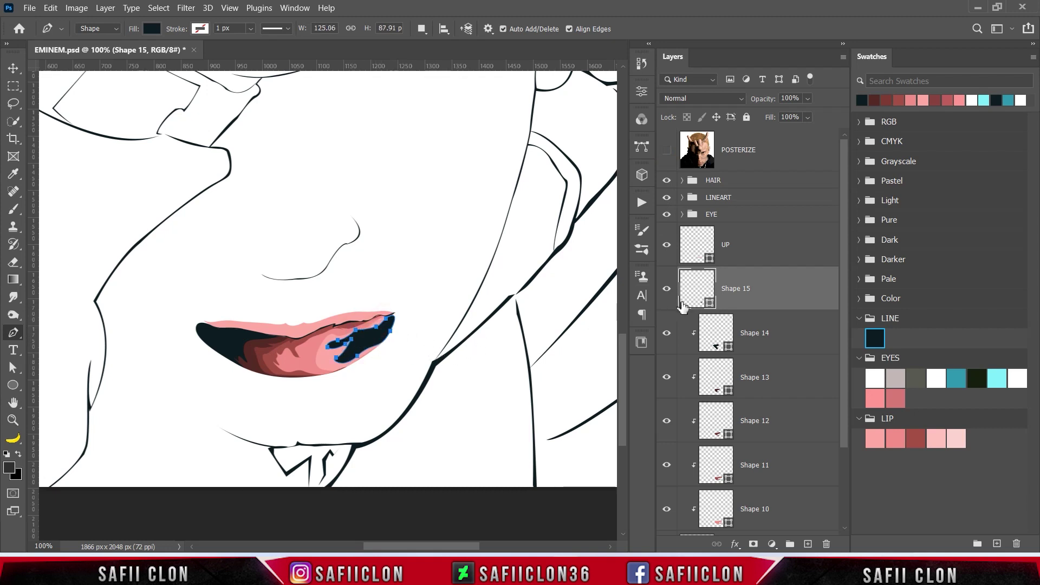
# Fill Shape 15 with a light pink from the LIP swatches.
pyautogui.doubleClick(709, 304)
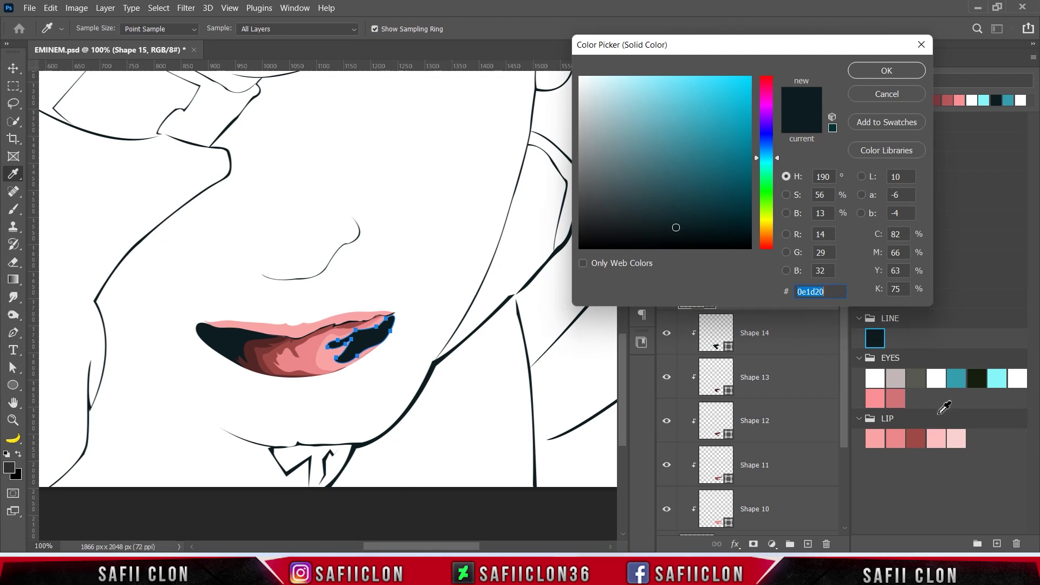
pyautogui.click(961, 440)
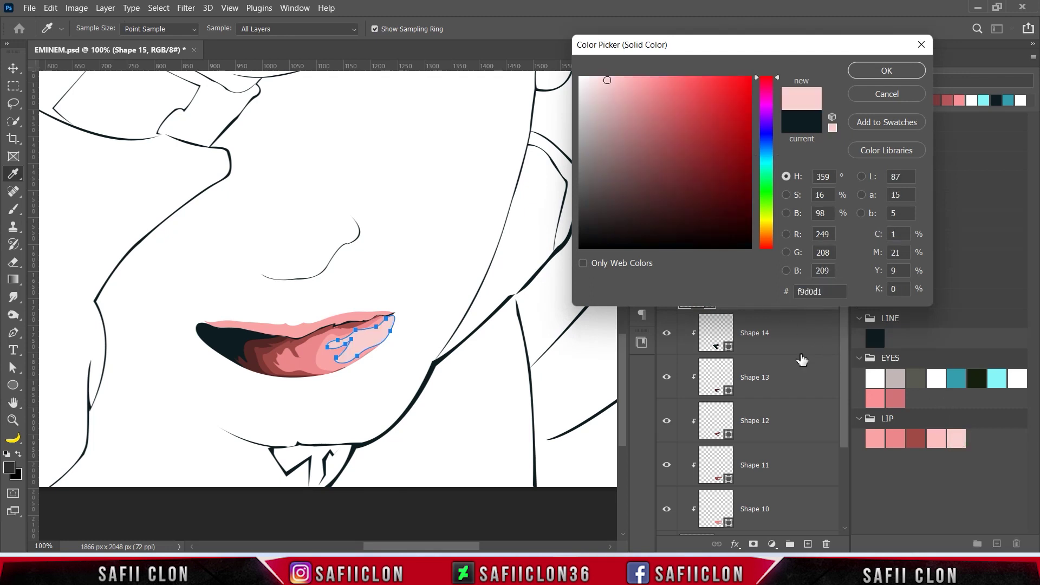
pyautogui.click(938, 440)
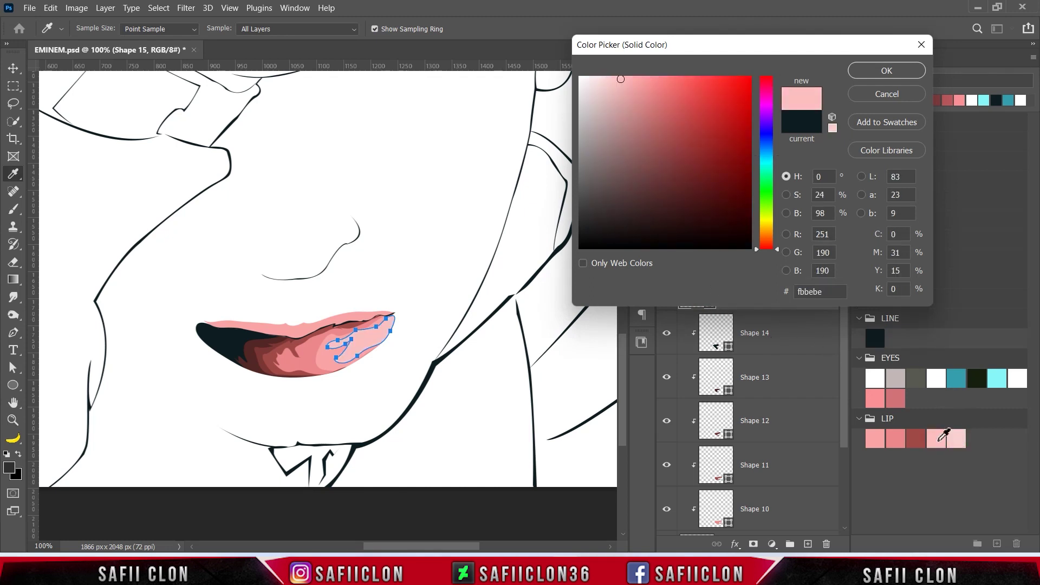
pyautogui.click(886, 71)
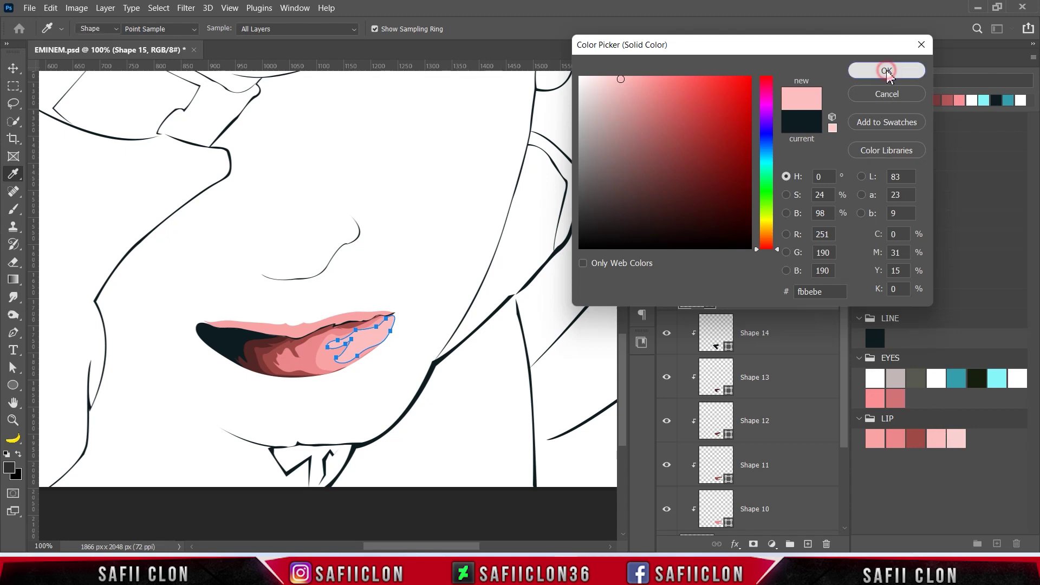
# Switch to Combine Shapes and add another highlight outline into Shape 15.
pyautogui.click(422, 29)
pyautogui.click(476, 55)
pyautogui.click(667, 150)
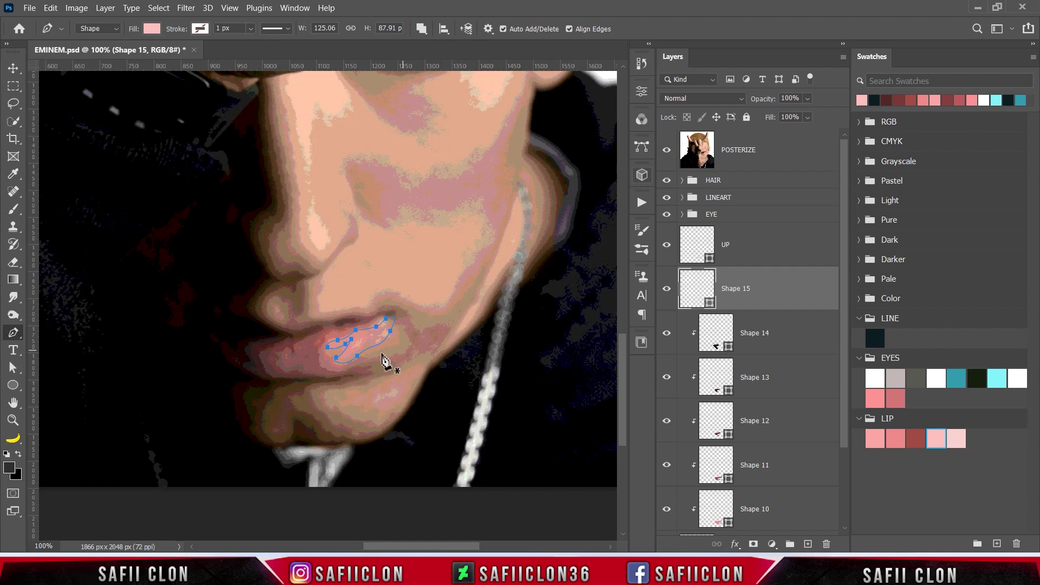
pyautogui.click(328, 333)
pyautogui.click(288, 352)
pyautogui.click(667, 149)
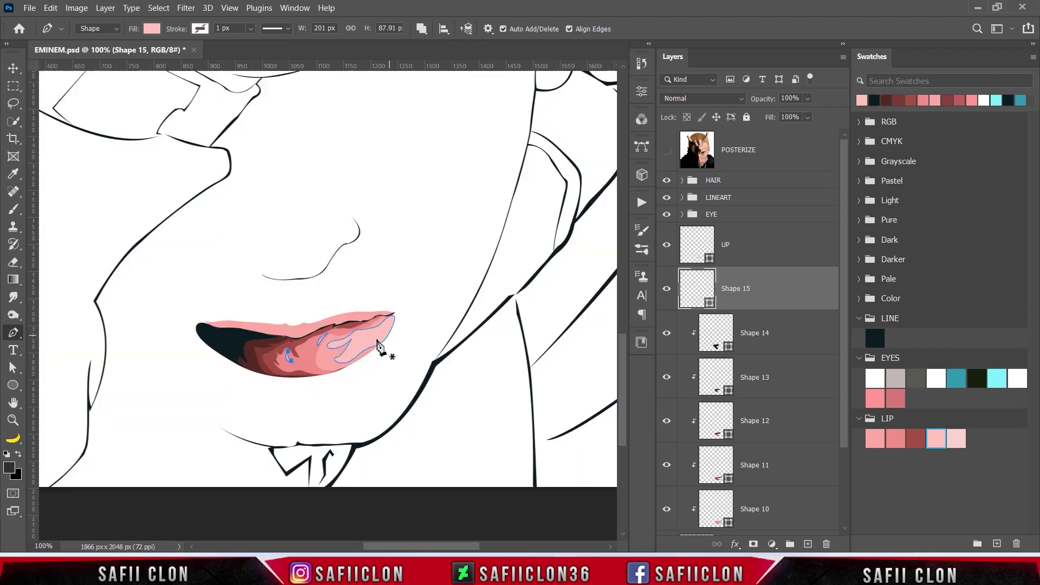
pyautogui.click(369, 323)
# Clip Shape 15 to the lip layers and zoom in closely on the lips.
pyautogui.click(667, 292)
pyautogui.rightClick(763, 285)
pyautogui.click(801, 265)
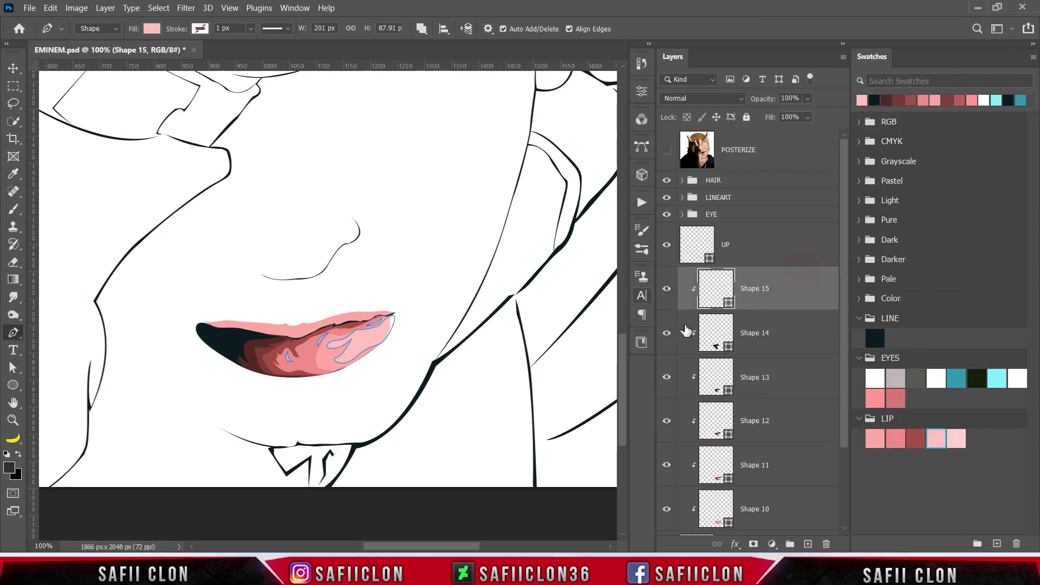
pyautogui.hotkey('ctrl', '-')
pyautogui.hotkey('ctrl', '-')
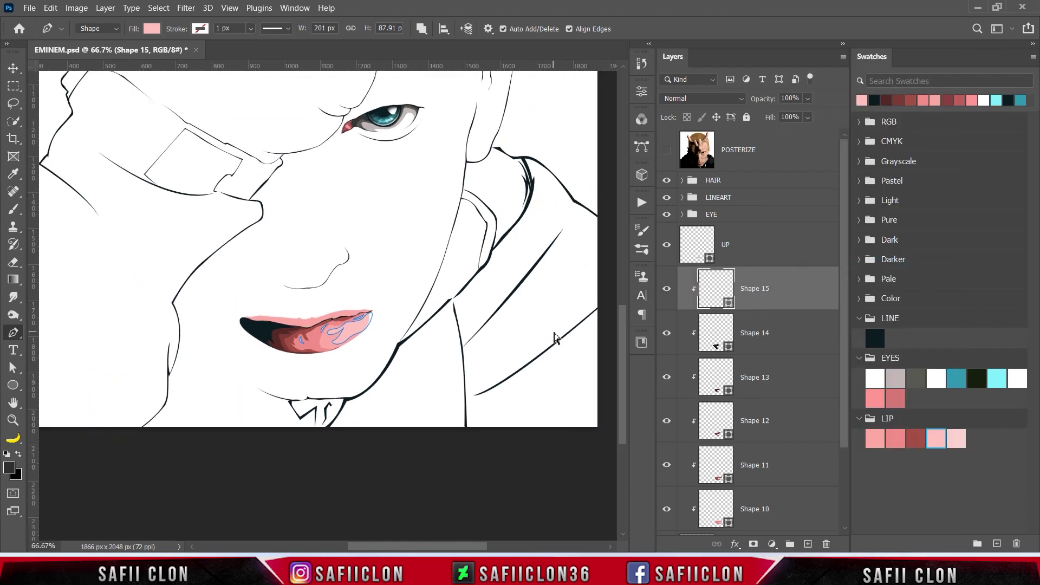
pyautogui.hotkey('ctrl', '-')
pyautogui.hotkey('ctrl', '+')
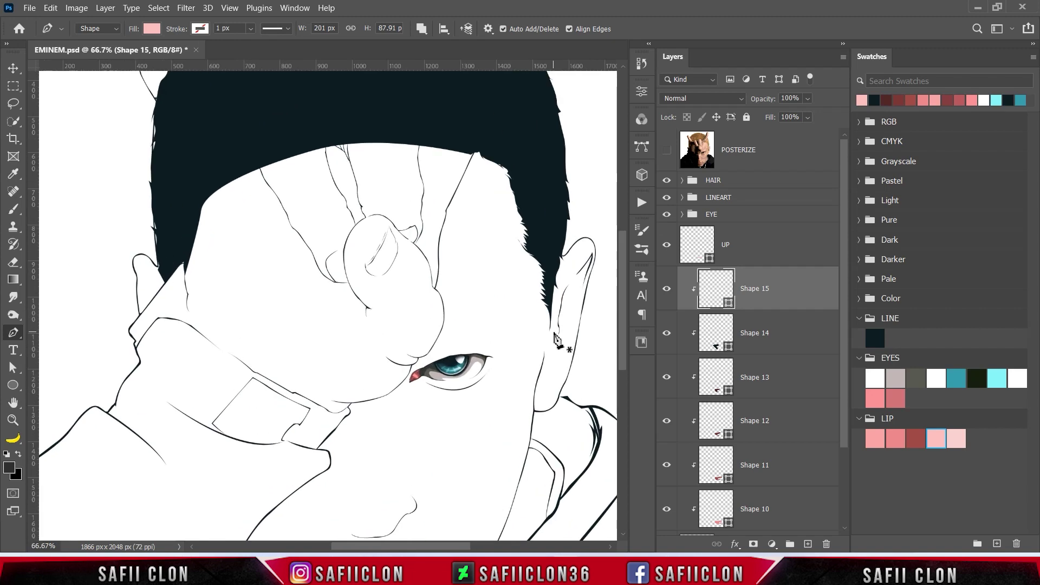
pyautogui.scroll(-1, 542, 340)
pyautogui.scroll(-3, 499, 347)
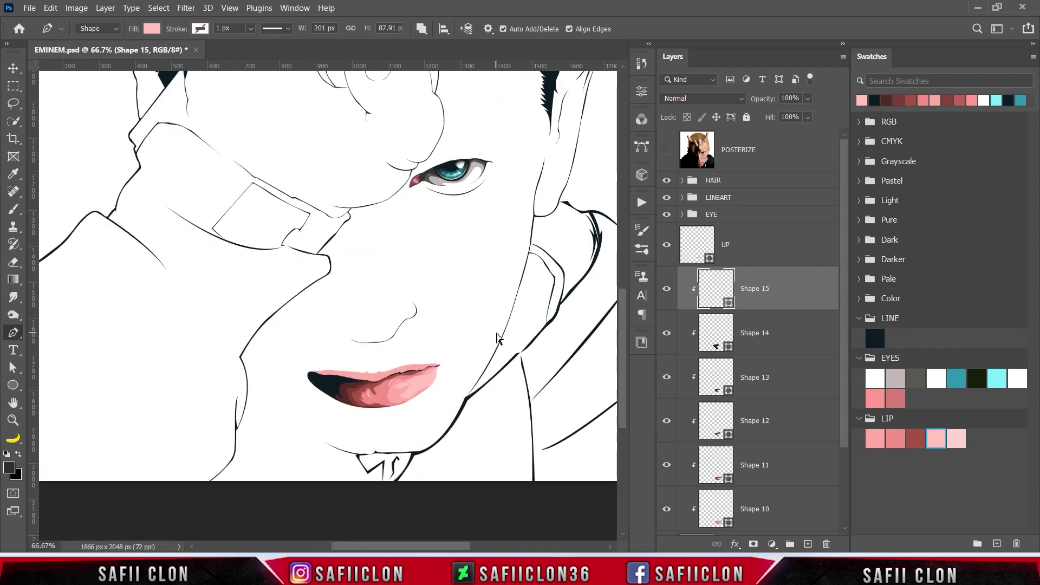
pyautogui.hotkey('ctrl', '+')
pyautogui.hscroll(3, 448, 472)
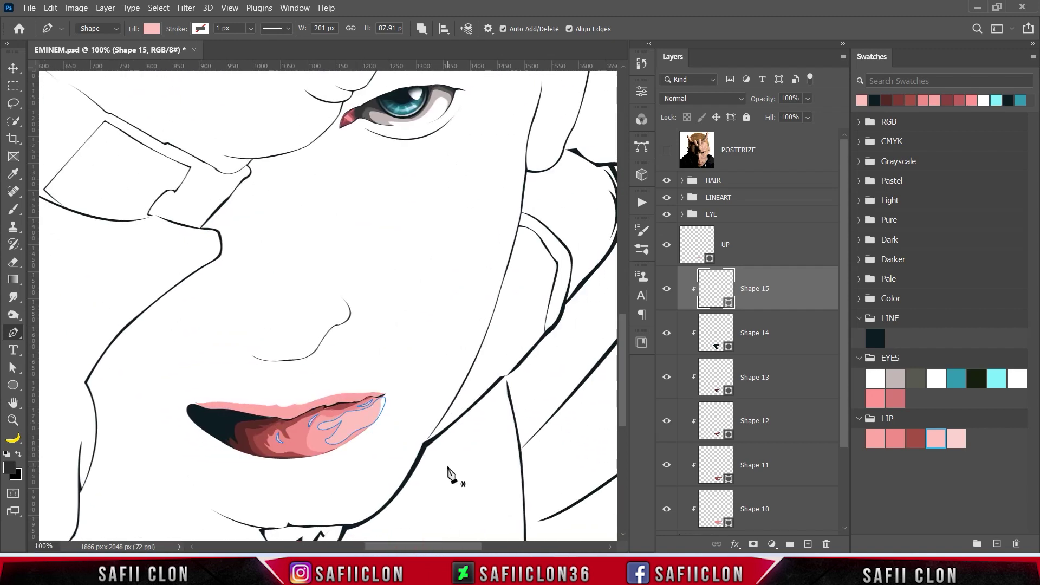
pyautogui.hotkey('ctrl', '+')
pyautogui.scroll(-4, 466, 433)
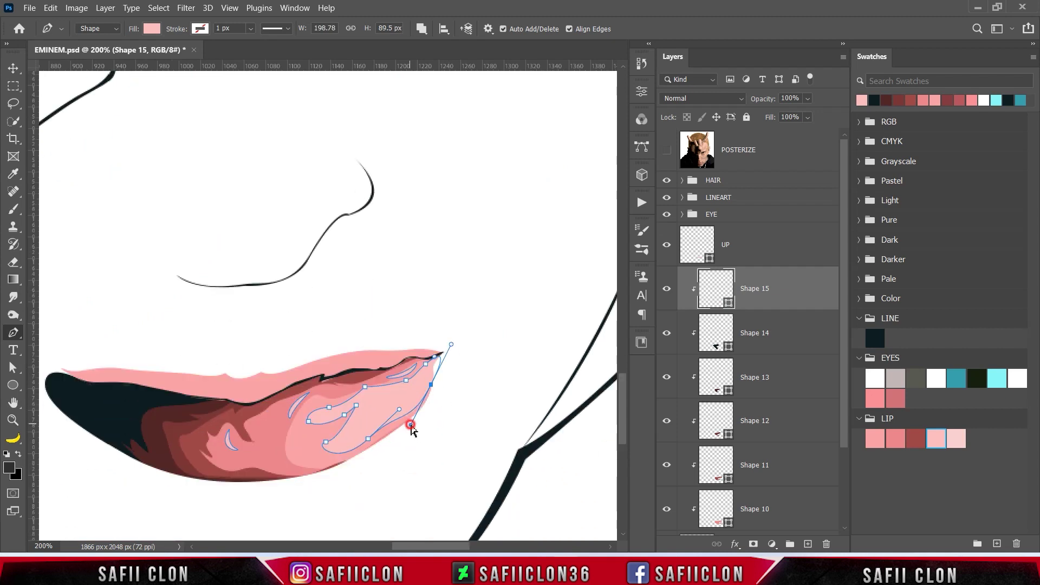
# Reshape the highlight's right corner curve, deselect the path, and add an empty Layer 1.
pyautogui.moveTo(436, 401); pyautogui.dragTo(446, 343)
pyautogui.press('Return')
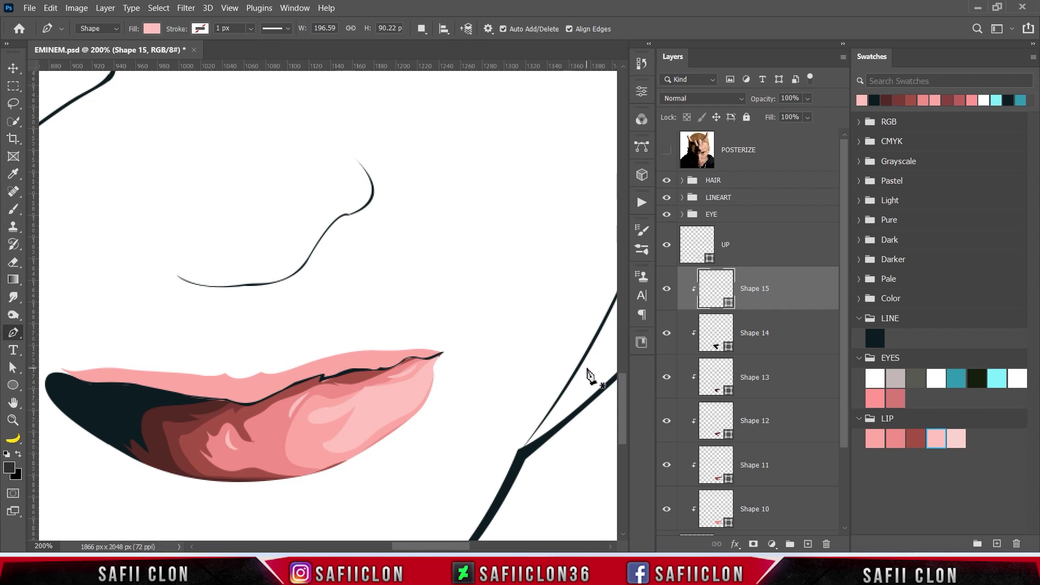
pyautogui.click(668, 289)
pyautogui.click(807, 544)
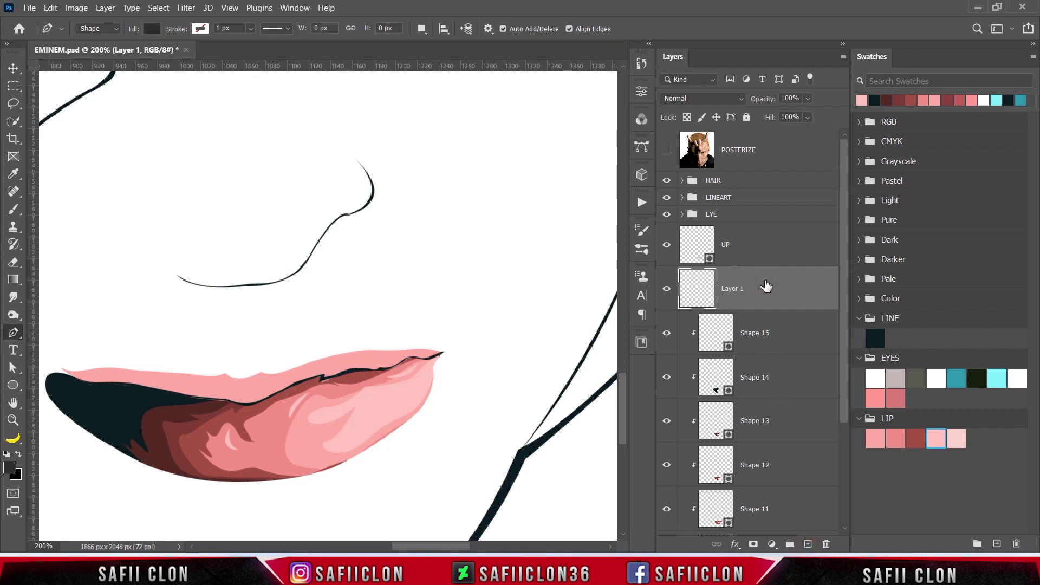
# Select the Brush tool with Pixelstains Lip Texture Brush 02 at 291 px.
pyautogui.rightClick(15, 213)
pyautogui.click(66, 206)
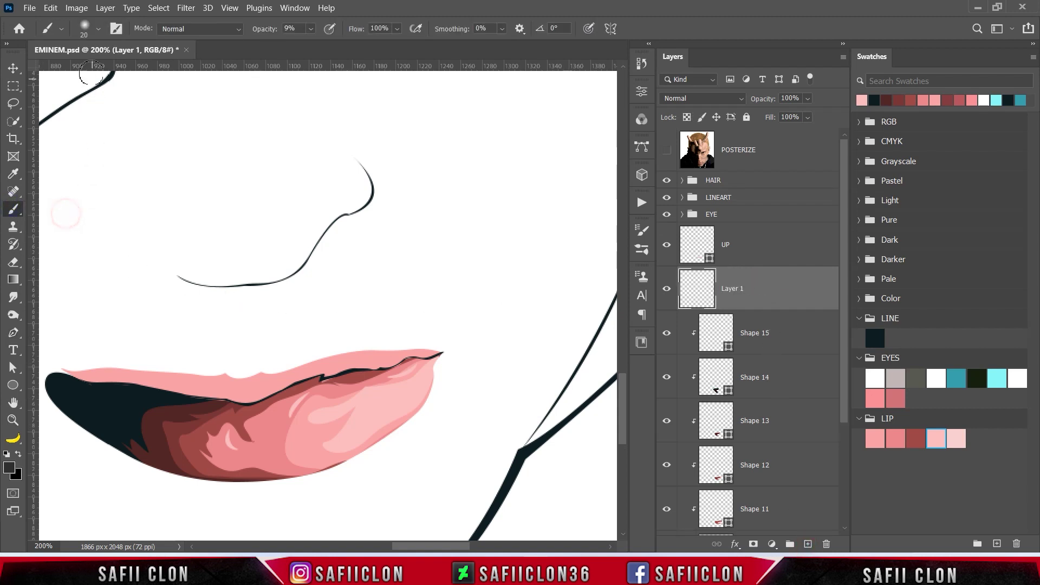
pyautogui.click(84, 28)
pyautogui.moveTo(248, 189); pyautogui.dragTo(256, 363)
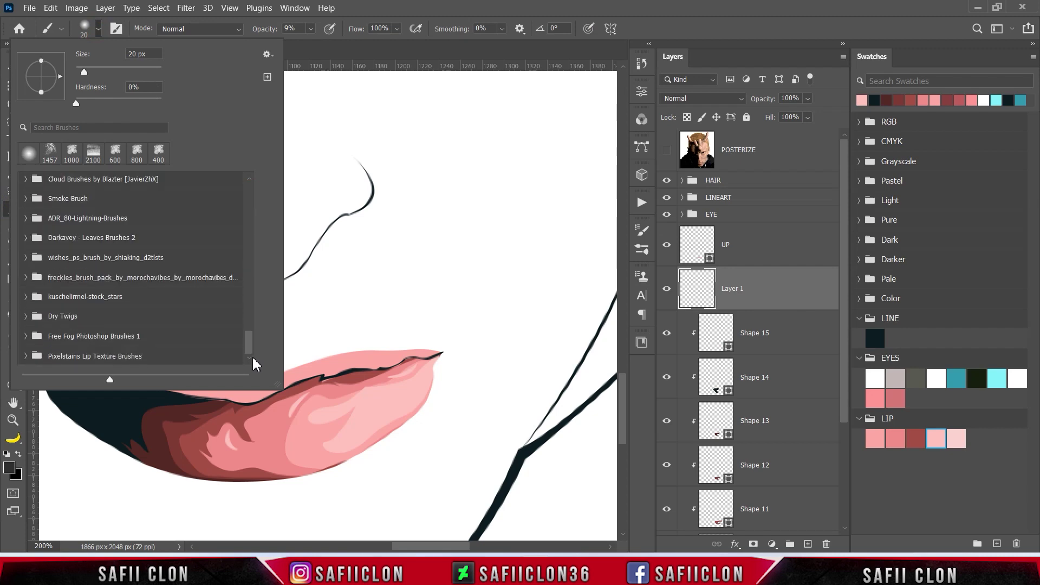
pyautogui.click(59, 358)
pyautogui.click(26, 358)
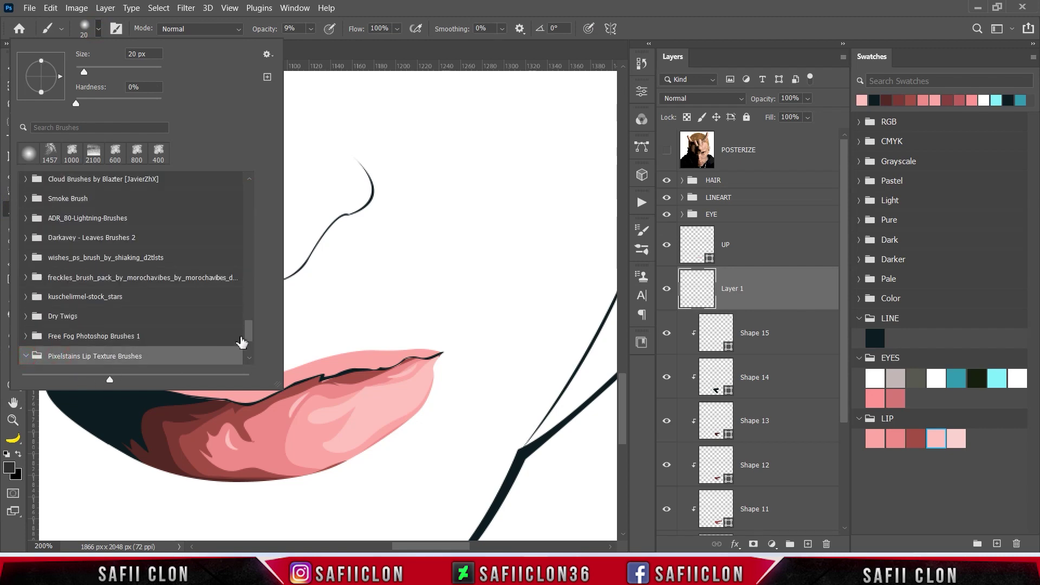
pyautogui.scroll(-3, 246, 341)
pyautogui.click(47, 303)
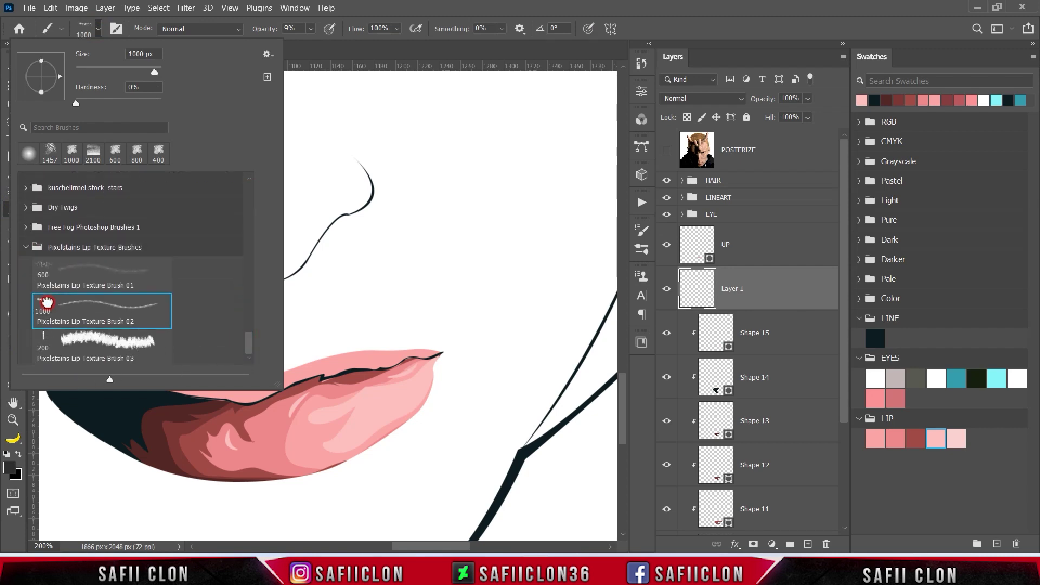
pyautogui.moveTo(153, 73); pyautogui.dragTo(144, 72)
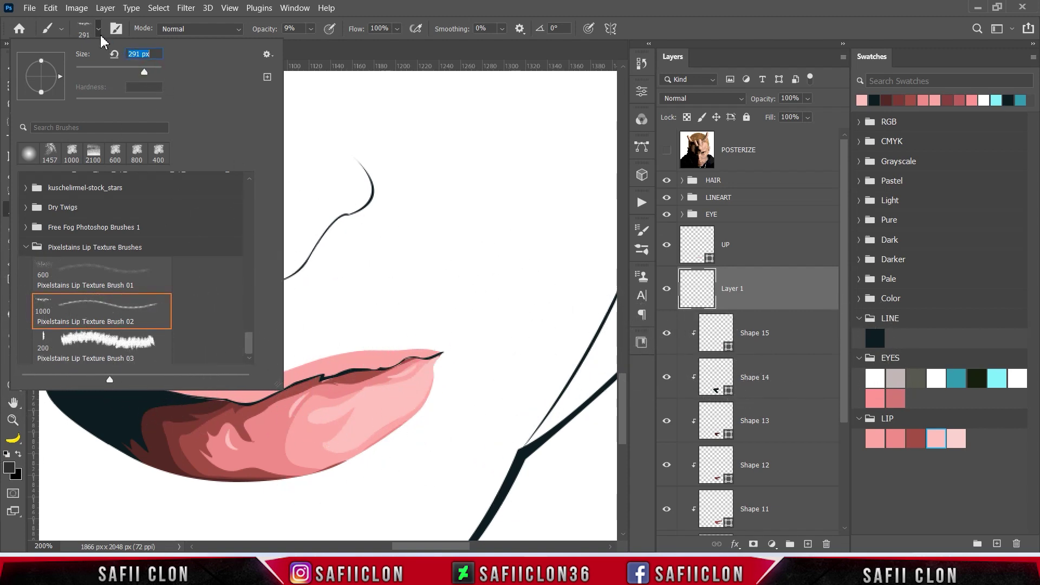
pyautogui.click(98, 30)
# Set brush opacity to 100% and the foreground colour to white (ffffff).
pyautogui.click(312, 29)
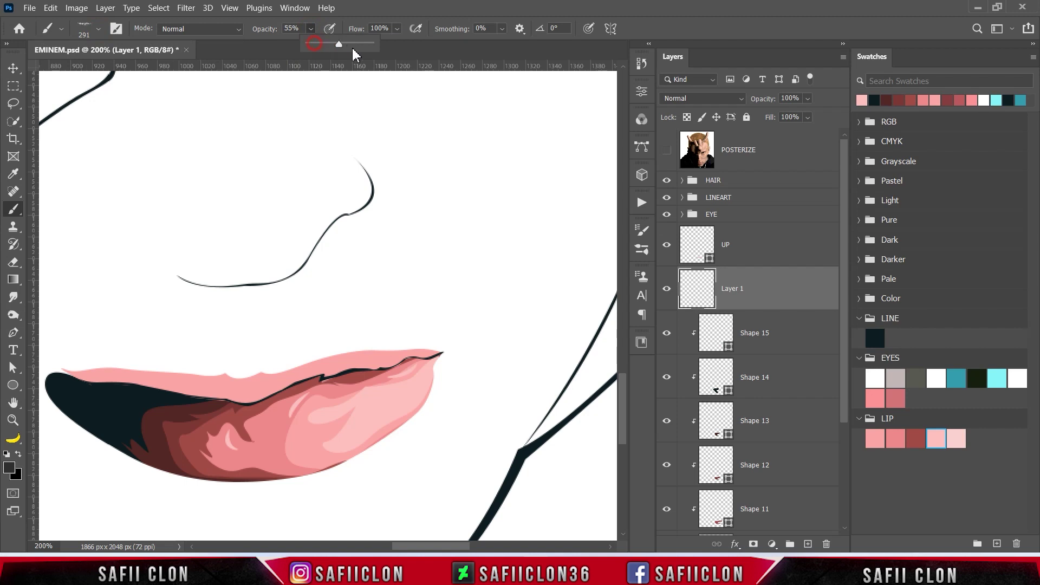
pyautogui.click(307, 31)
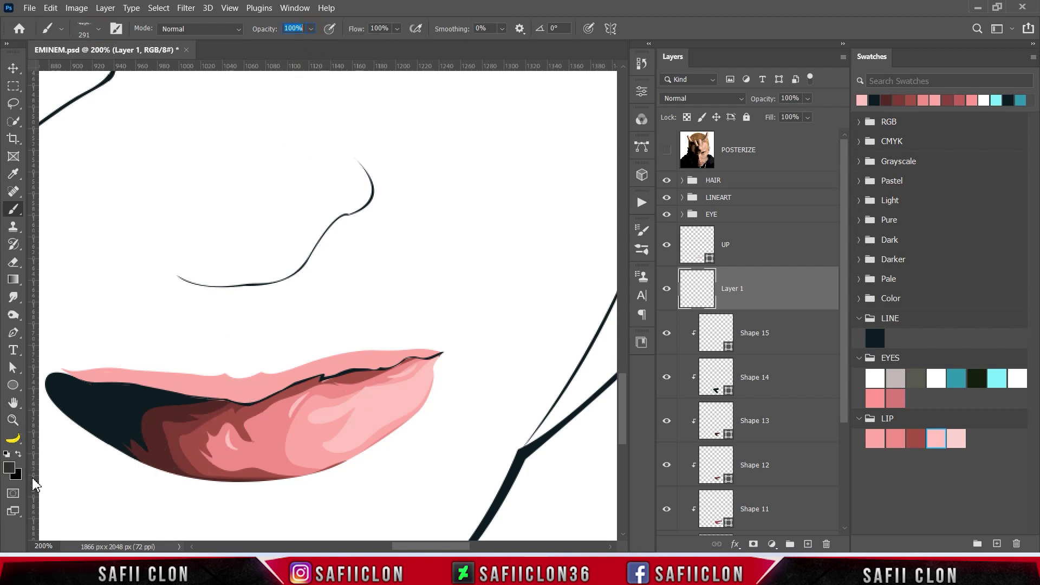
pyautogui.click(8, 469)
pyautogui.write('ffffff')
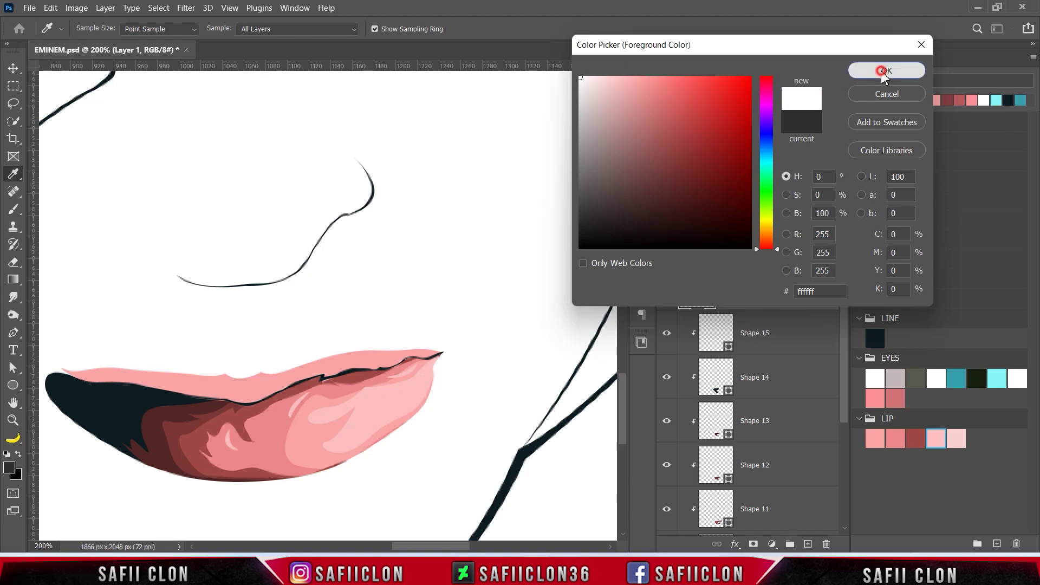
pyautogui.click(880, 70)
pyautogui.press('b')
# Paint white gloss specks across the lower lip, deselect, and compare visibility.
pyautogui.moveTo(290, 428)
pyautogui.mouseDown()
pyautogui.moveTo(157, 420)
pyautogui.moveTo(236, 427)
pyautogui.mouseUp()
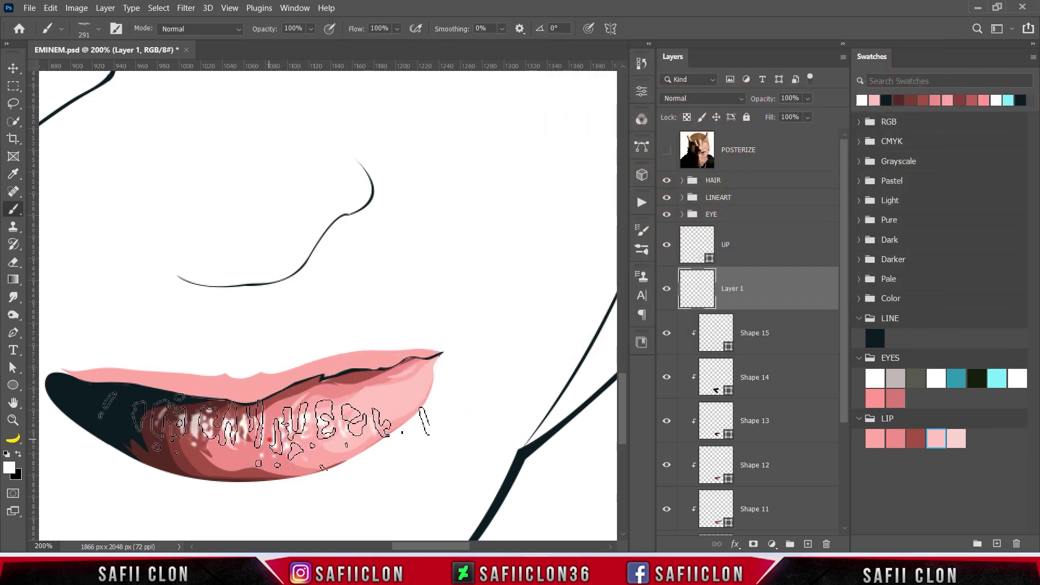
pyautogui.hotkey('ctrl', 'd')
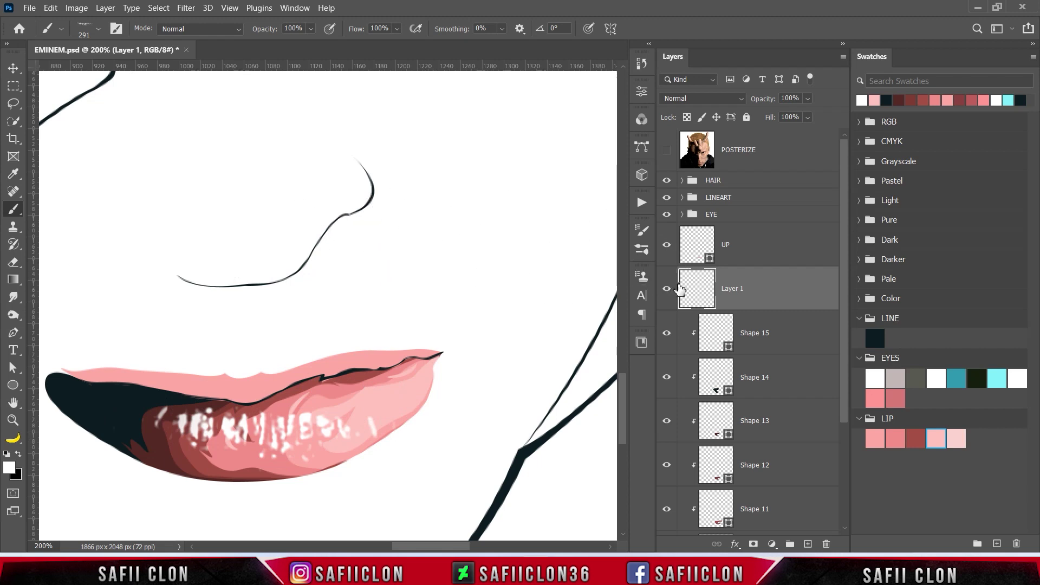
pyautogui.click(667, 288)
# Shrink and tilt Layer 1's highlights to follow the lower lip's slant.
pyautogui.hotkey('ctrl', 't')
pyautogui.moveTo(426, 405)
pyautogui.mouseDown()
pyautogui.moveTo(398, 410)
pyautogui.moveTo(433, 393)
pyautogui.mouseUp()
pyautogui.moveTo(341, 436); pyautogui.dragTo(335, 436)
pyautogui.moveTo(385, 394); pyautogui.dragTo(373, 404)
pyautogui.moveTo(325, 429); pyautogui.dragTo(328, 431)
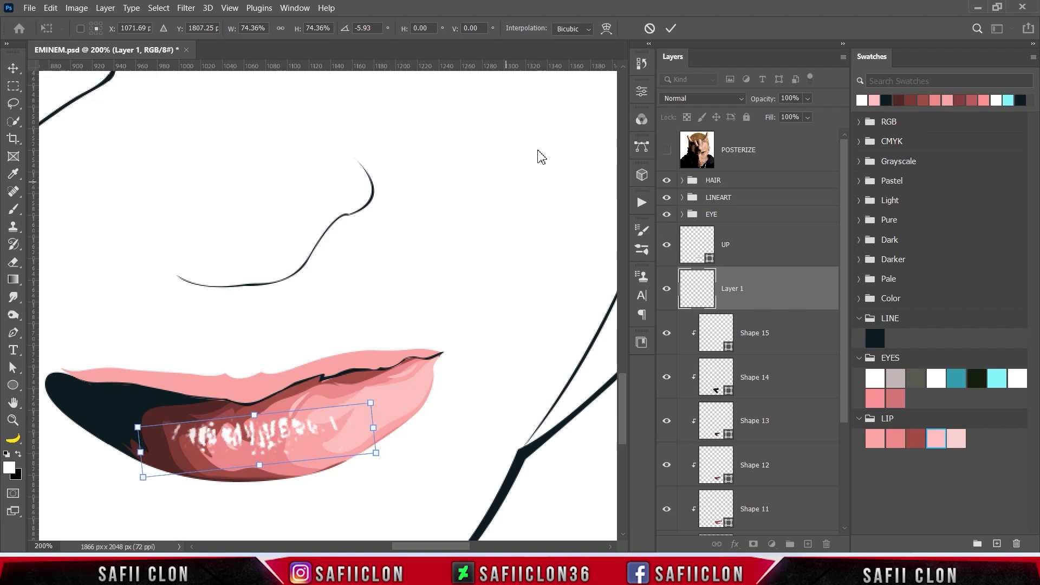
pyautogui.press('Return')
pyautogui.press('b')
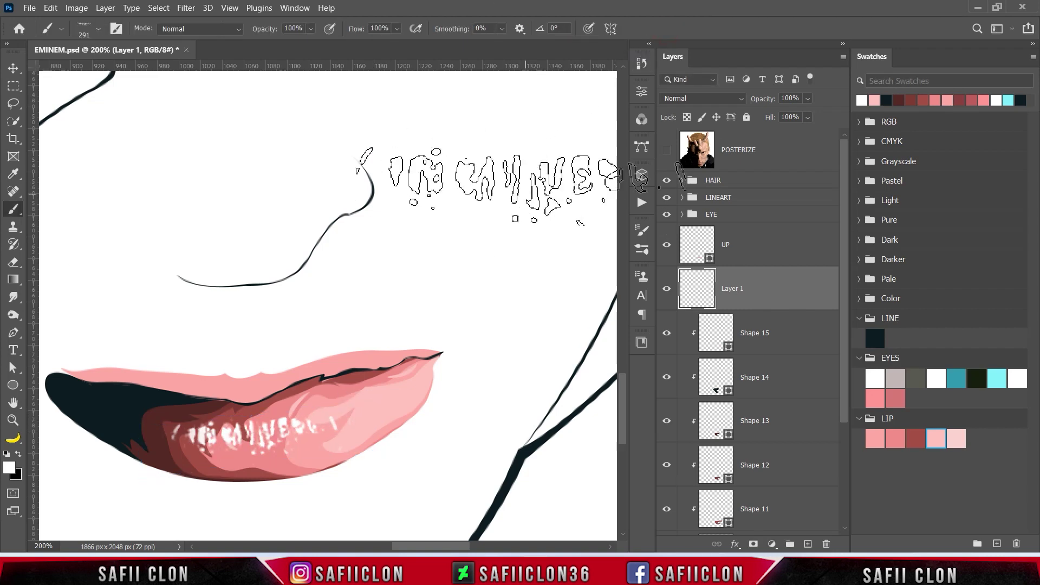
# Blend Layer 1 as Overlay with 80% fill, checking against the posterized reference.
pyautogui.hotkey('ctrl', '-')
pyautogui.hotkey('ctrl', '-')
pyautogui.hotkey('ctrl', '-')
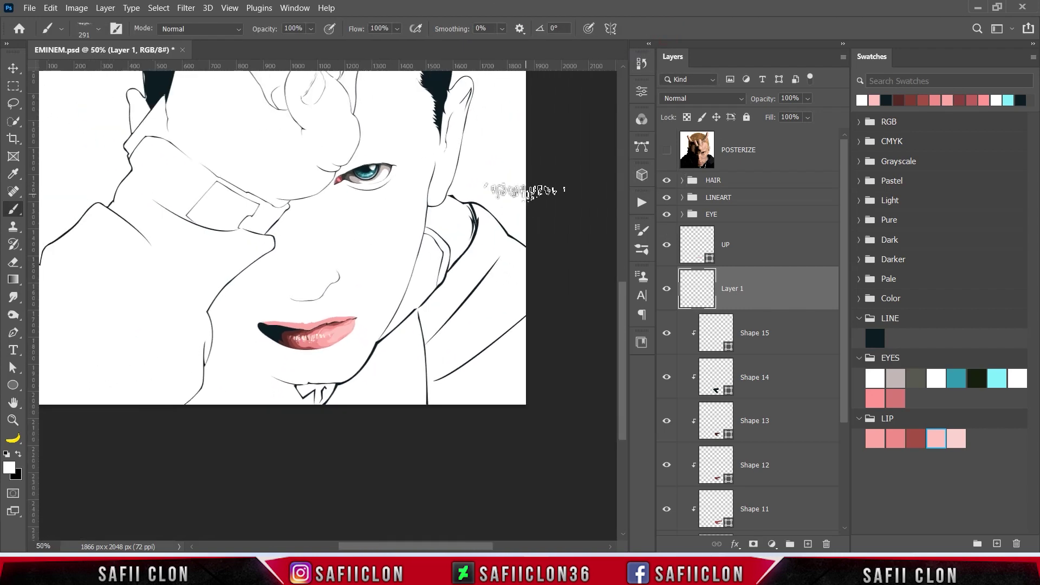
pyautogui.click(666, 151)
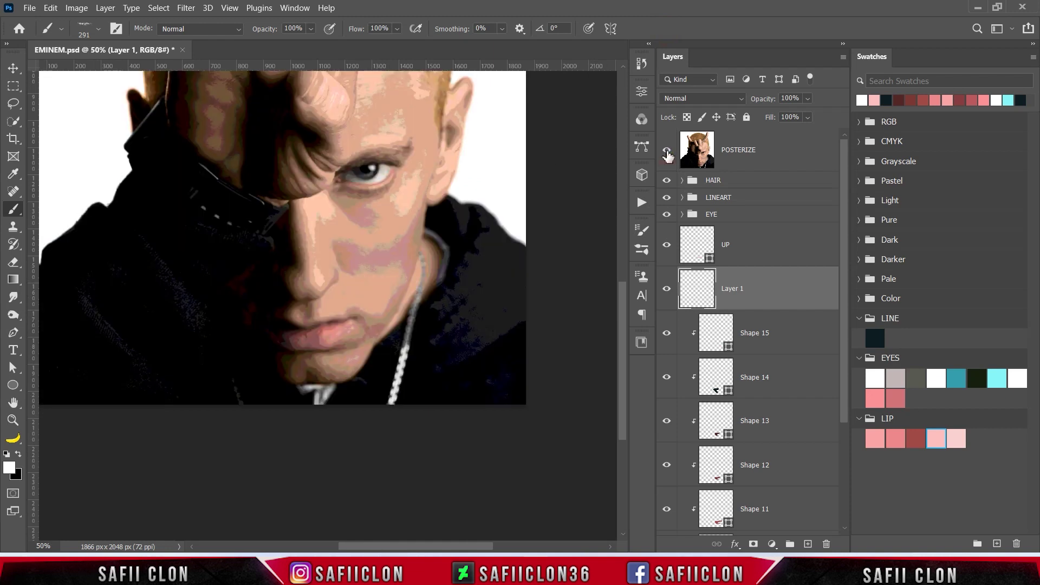
pyautogui.click(666, 151)
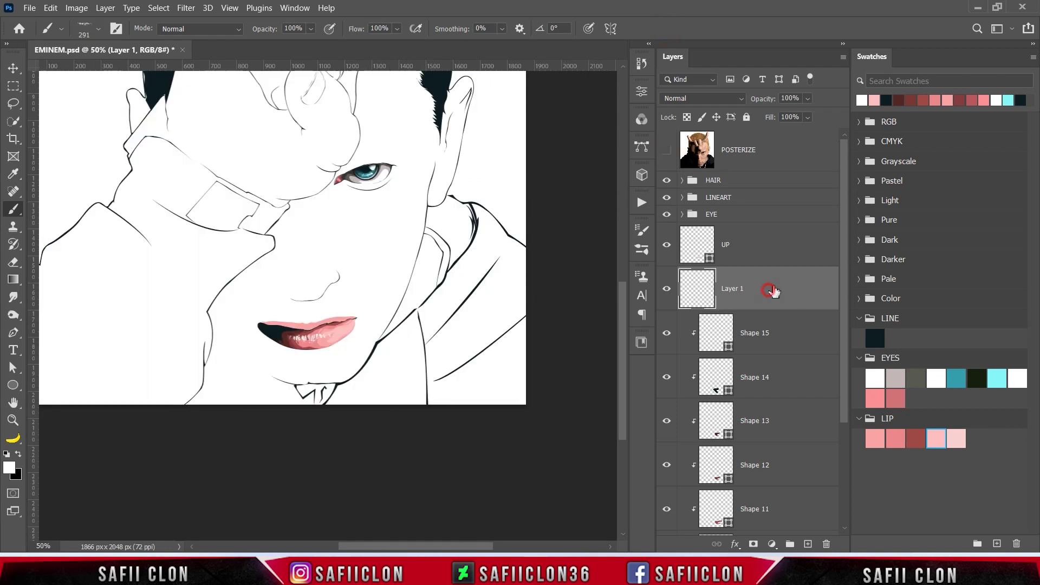
pyautogui.click(742, 98)
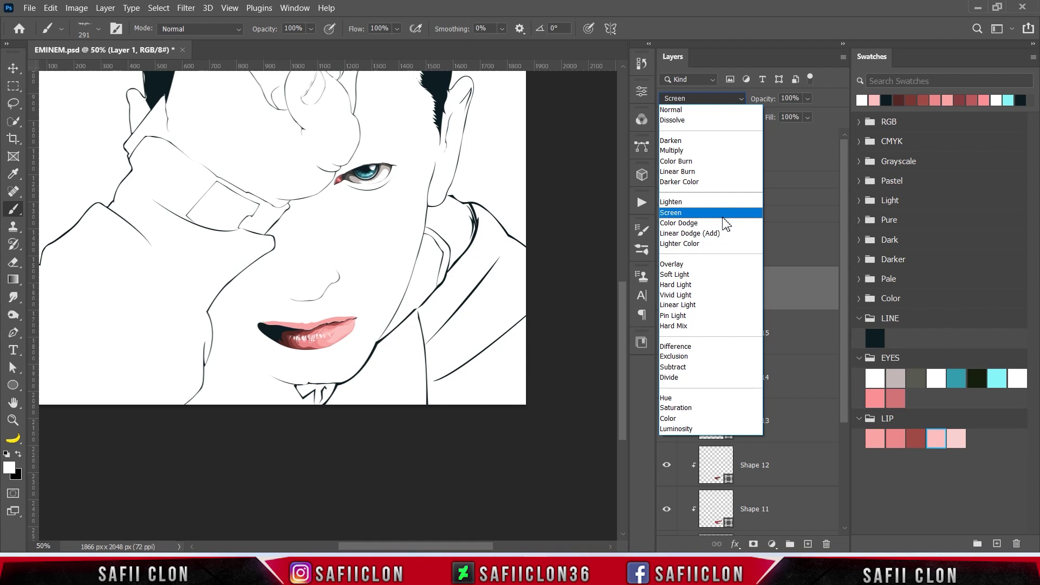
pyautogui.click(710, 266)
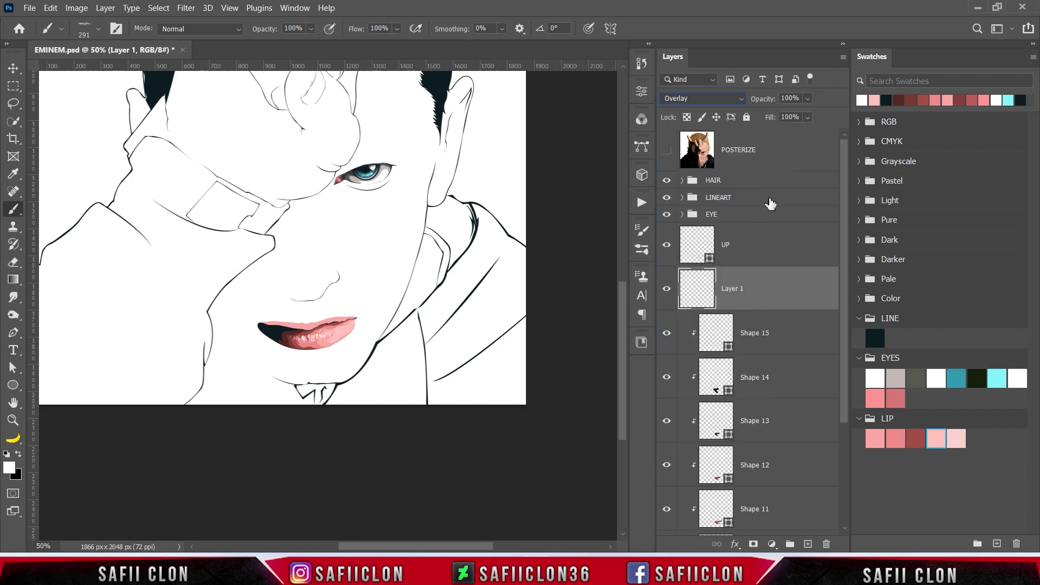
pyautogui.moveTo(821, 134); pyautogui.dragTo(813, 136)
pyautogui.press('Return')
# Clip Layer 1's highlights to the lip shape below.
pyautogui.rightClick(755, 287)
pyautogui.click(794, 263)
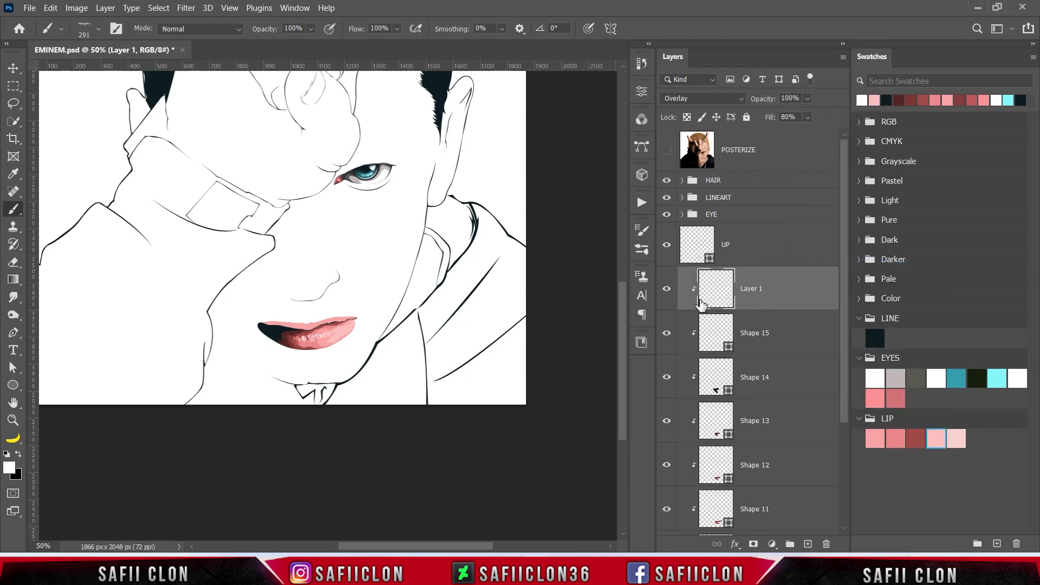
pyautogui.click(668, 289)
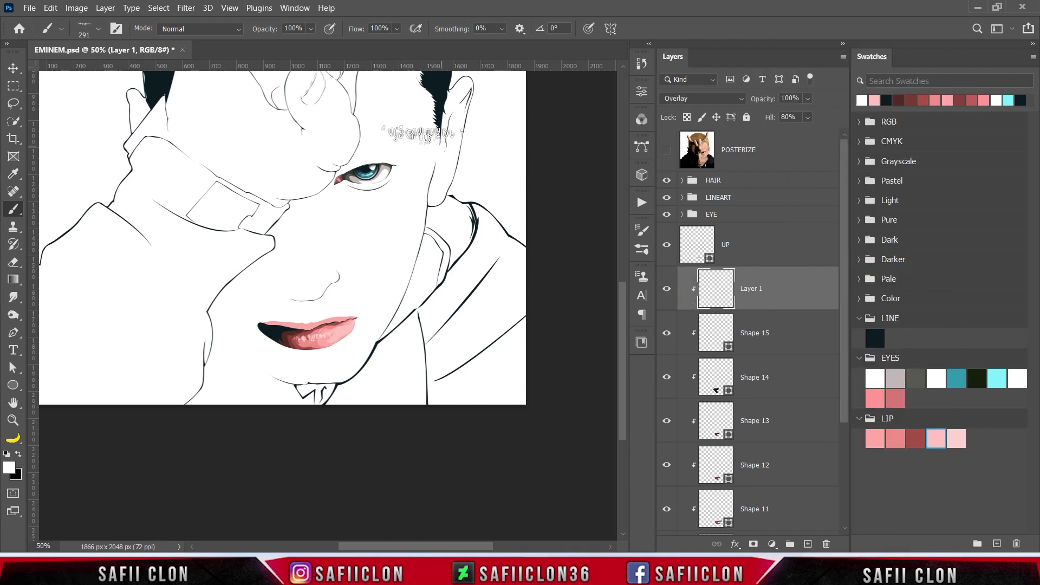
pyautogui.click(13, 332)
# Set the Pen tool to draw shapes, each on a new layer.
pyautogui.click(81, 336)
pyautogui.click(421, 29)
pyautogui.click(450, 42)
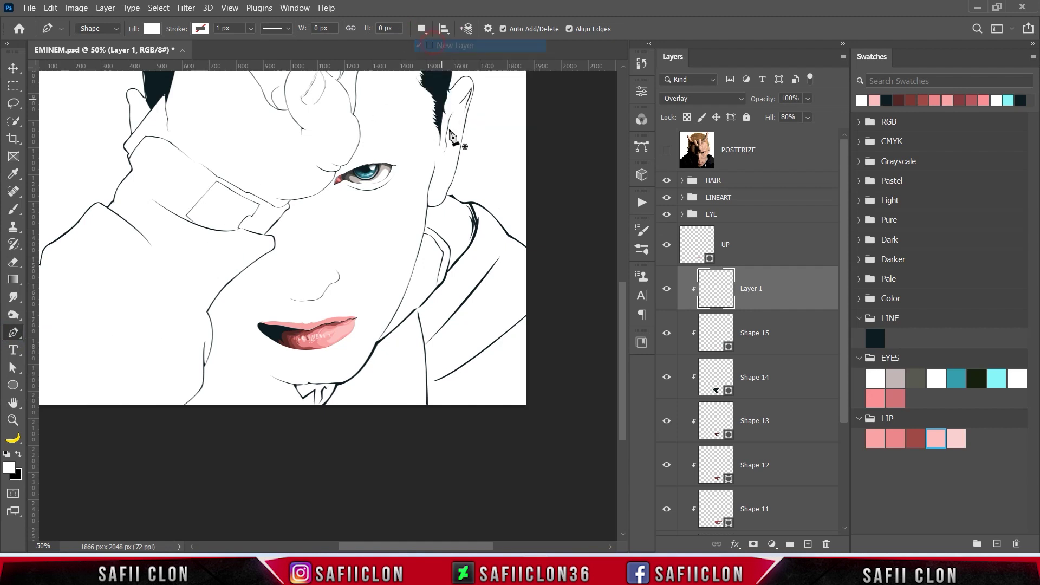
pyautogui.click(666, 149)
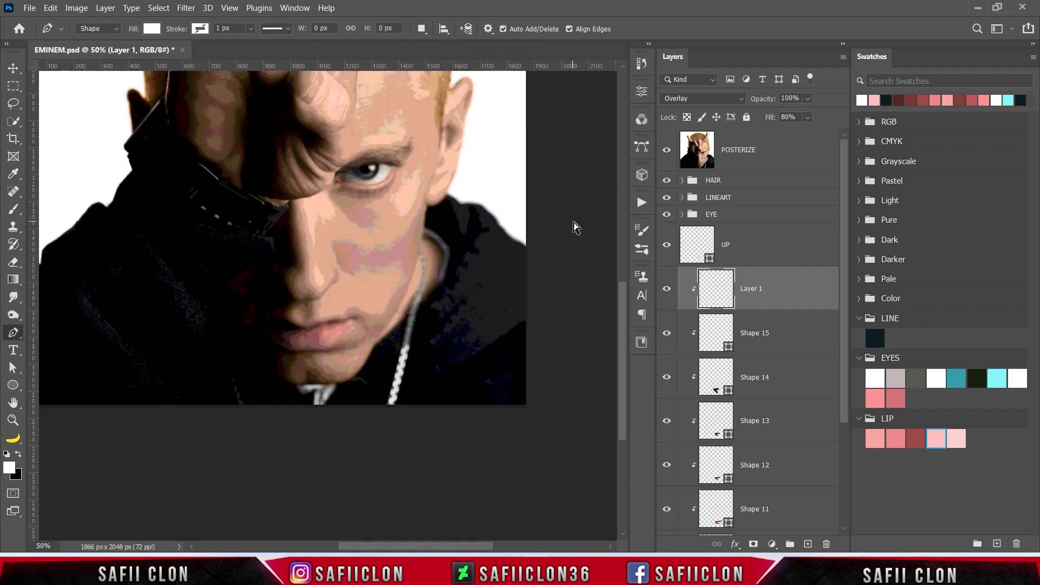
pyautogui.scroll(2, 577, 230)
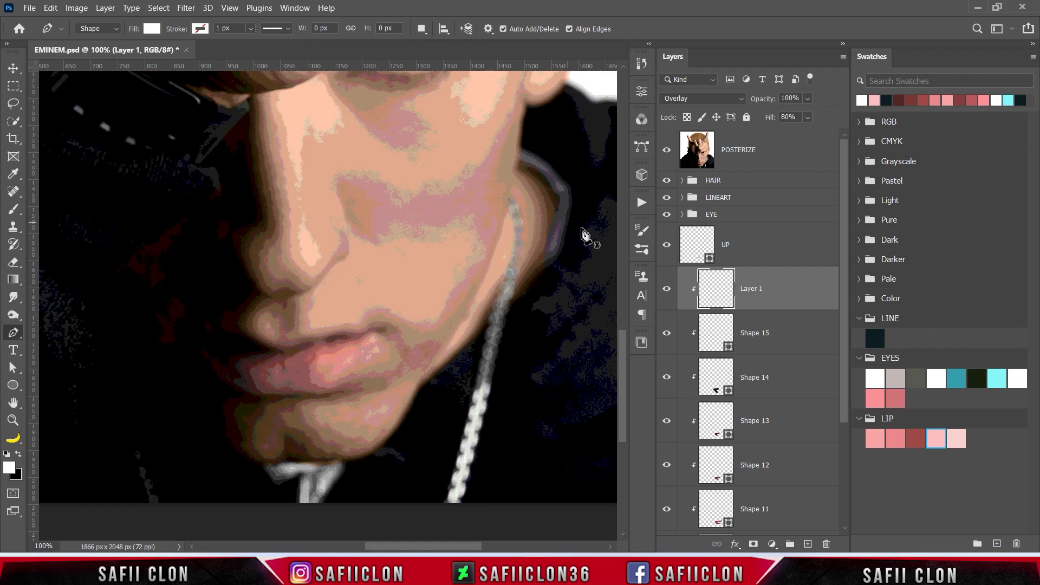
pyautogui.click(666, 149)
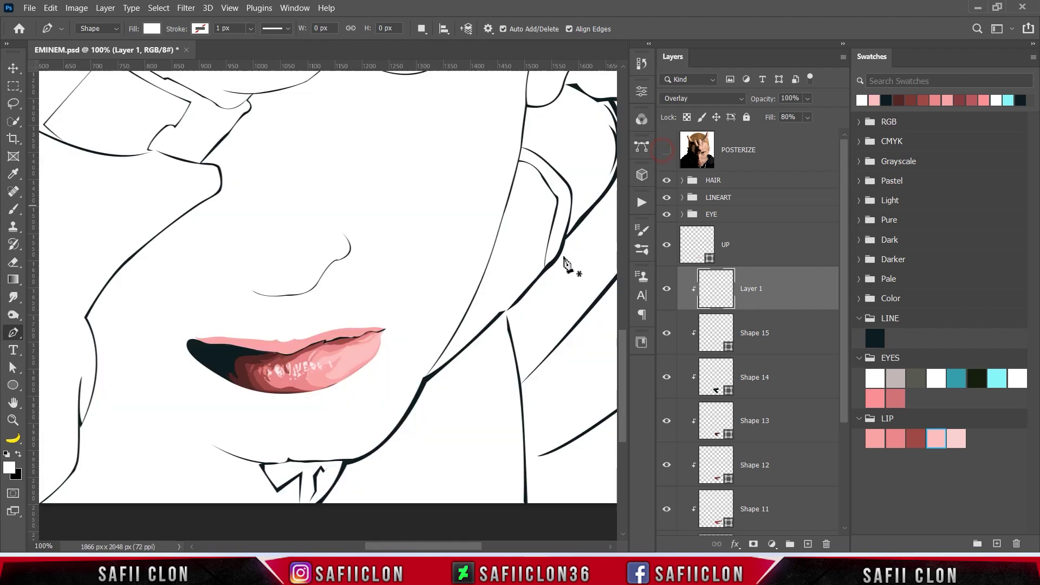
# Draw a small shape at the lip corner filled with a lightened pale pink.
pyautogui.click(382, 330)
pyautogui.moveTo(376, 342)
pyautogui.mouseDown()
pyautogui.moveTo(365, 357)
pyautogui.moveTo(391, 320)
pyautogui.moveTo(397, 332)
pyautogui.mouseUp()
pyautogui.click(382, 330)
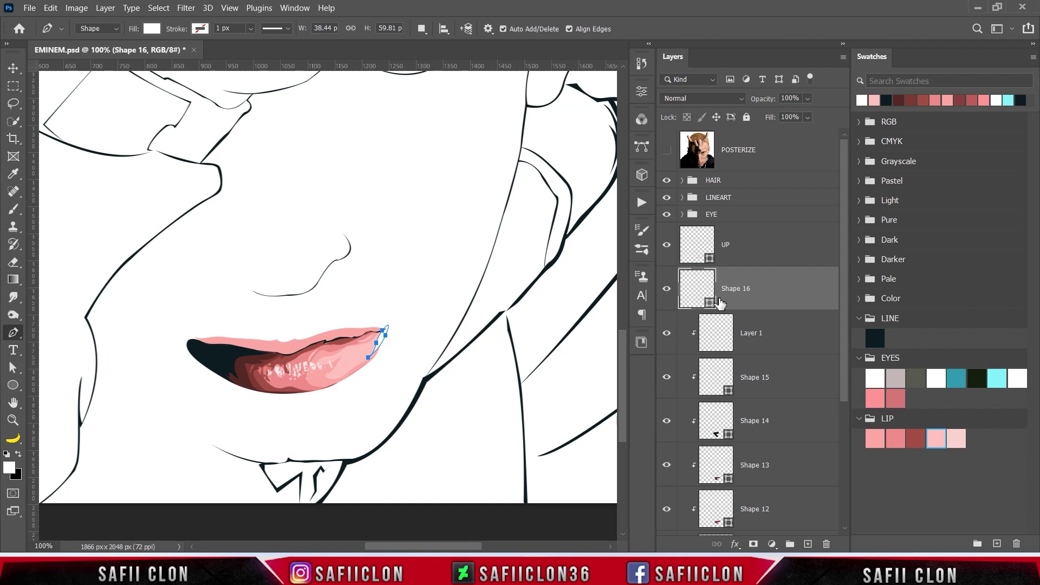
pyautogui.doubleClick(709, 302)
pyautogui.click(954, 438)
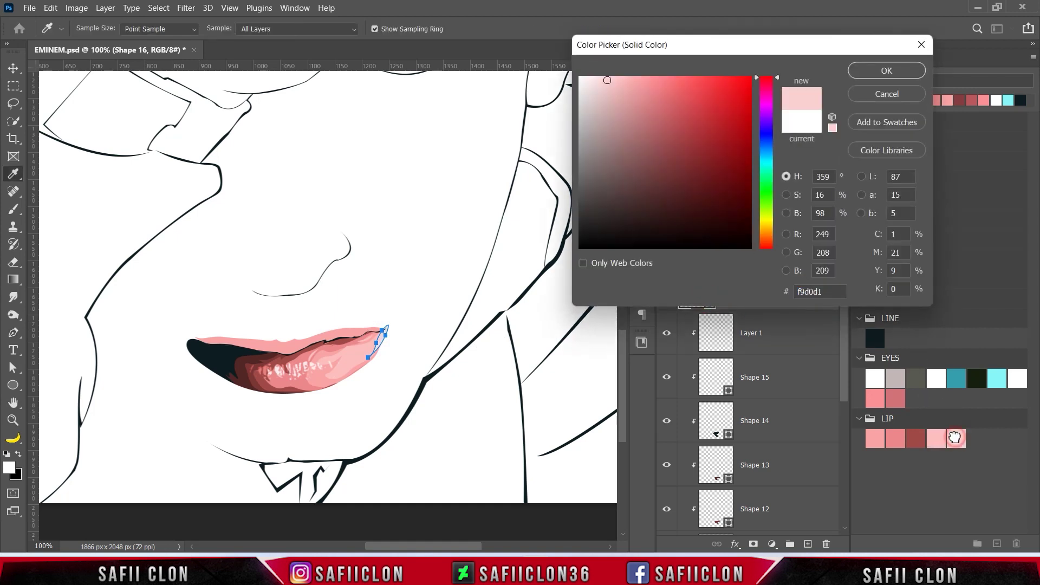
pyautogui.moveTo(604, 82); pyautogui.dragTo(600, 77)
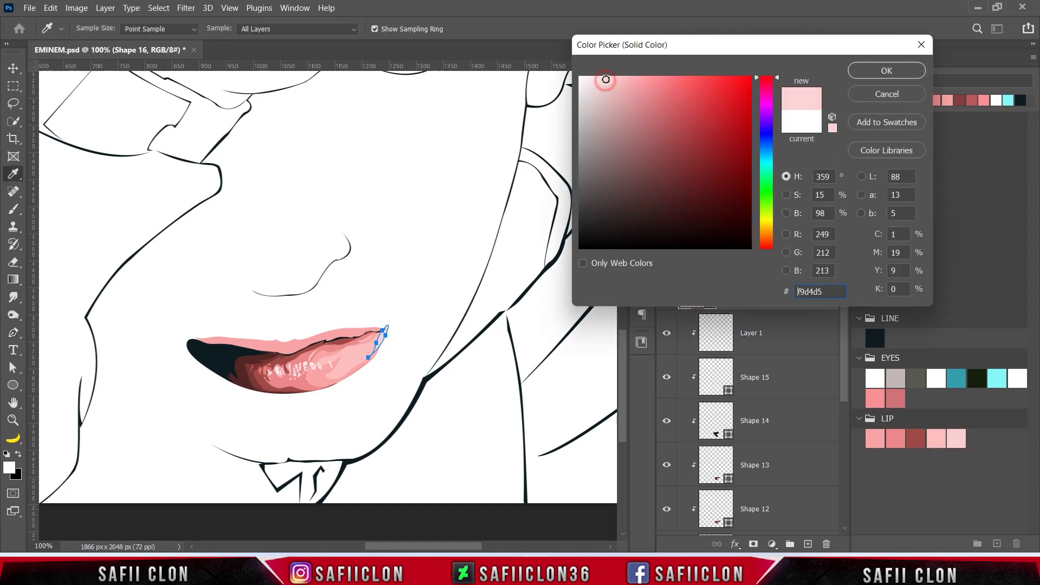
pyautogui.click(884, 71)
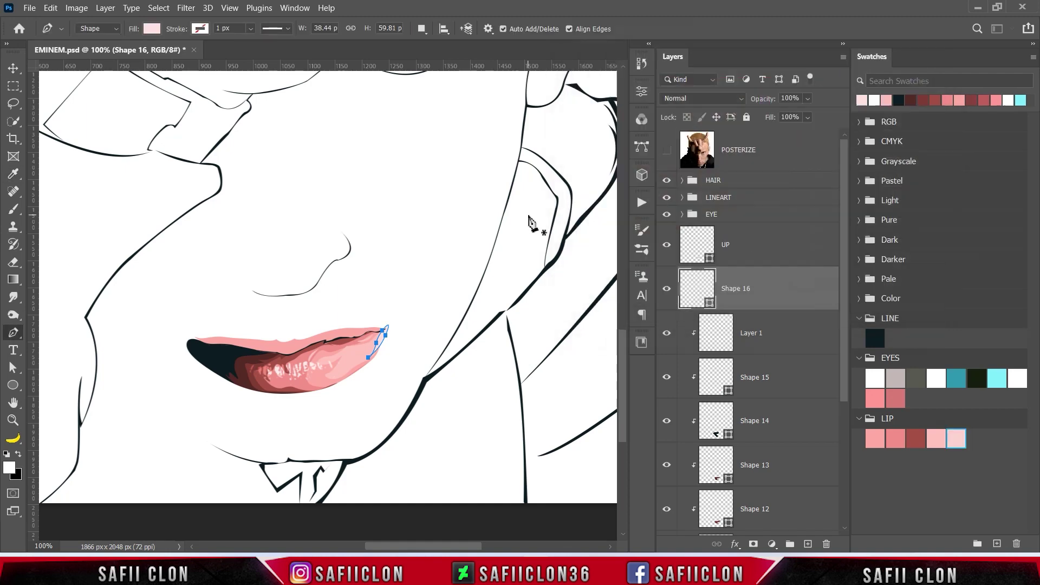
# Clip Shape 16 to the UP lip layer below.
pyautogui.click(420, 30)
pyautogui.click(452, 58)
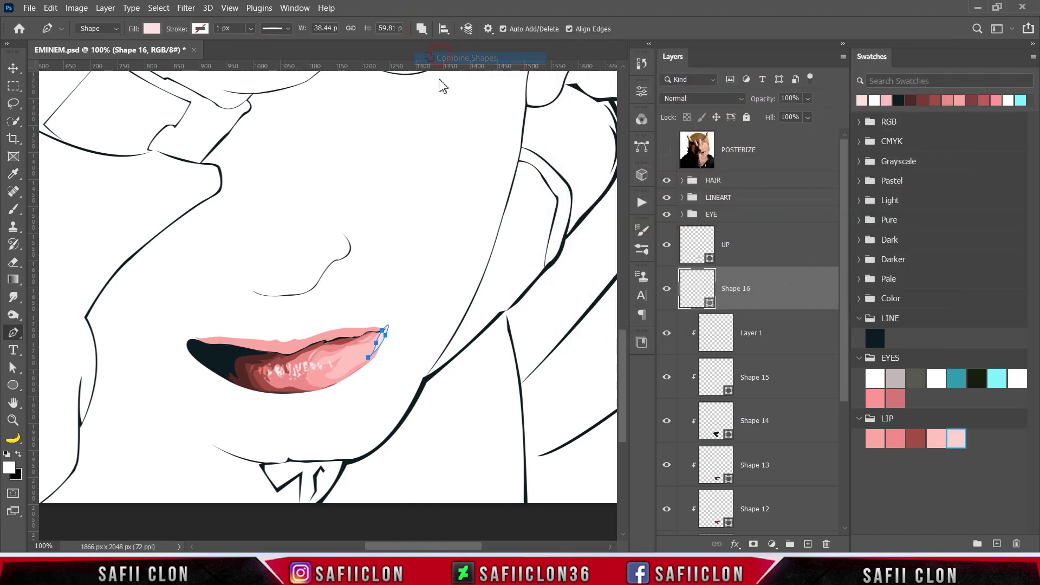
pyautogui.rightClick(767, 290)
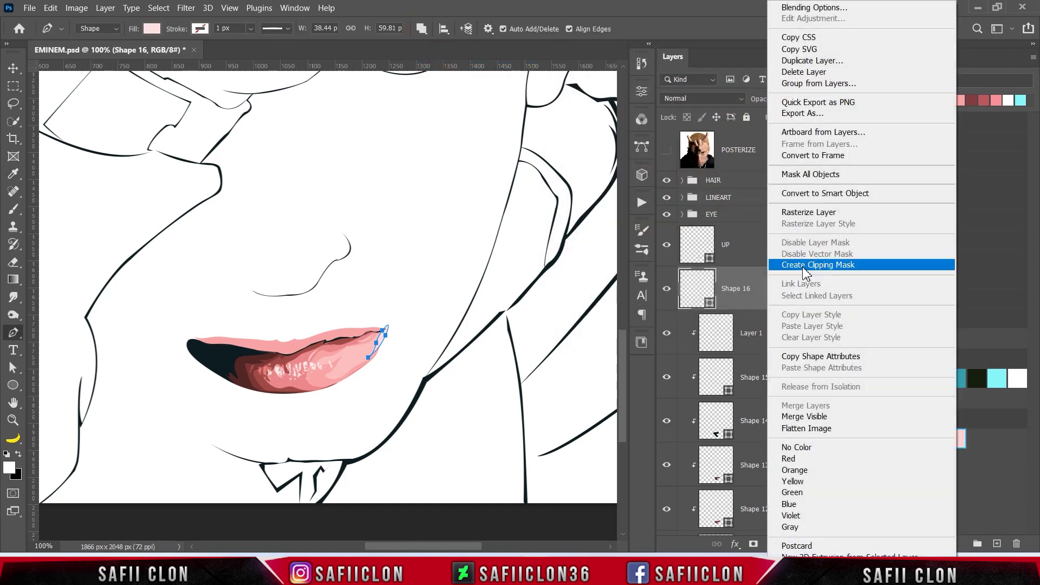
pyautogui.click(791, 264)
pyautogui.click(668, 291)
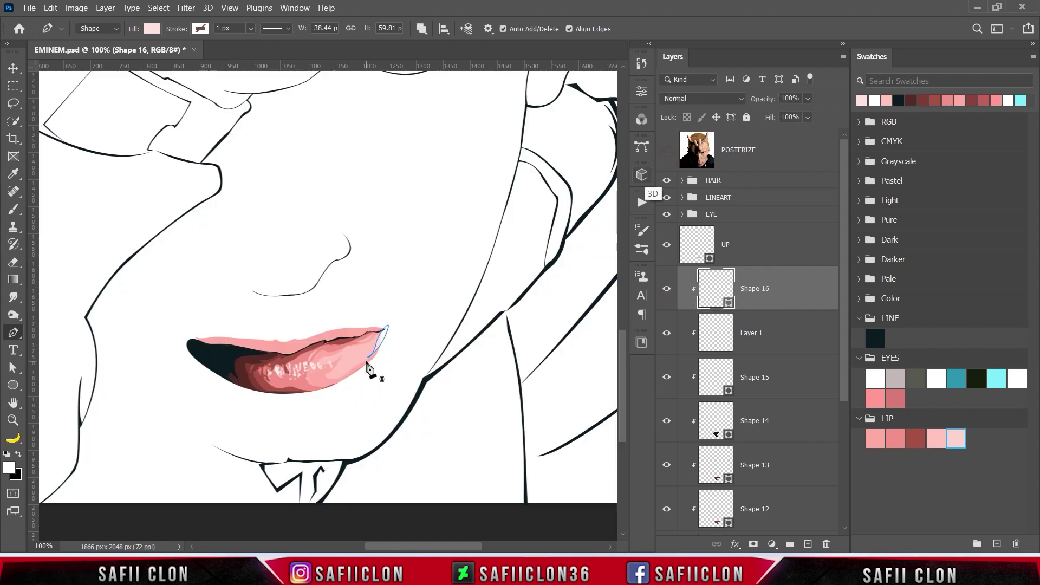
# Start a curved path along the lower lip, then cancel it and zoom out.
pyautogui.click(365, 361)
pyautogui.moveTo(287, 389); pyautogui.dragTo(247, 388)
pyautogui.press('Escape')
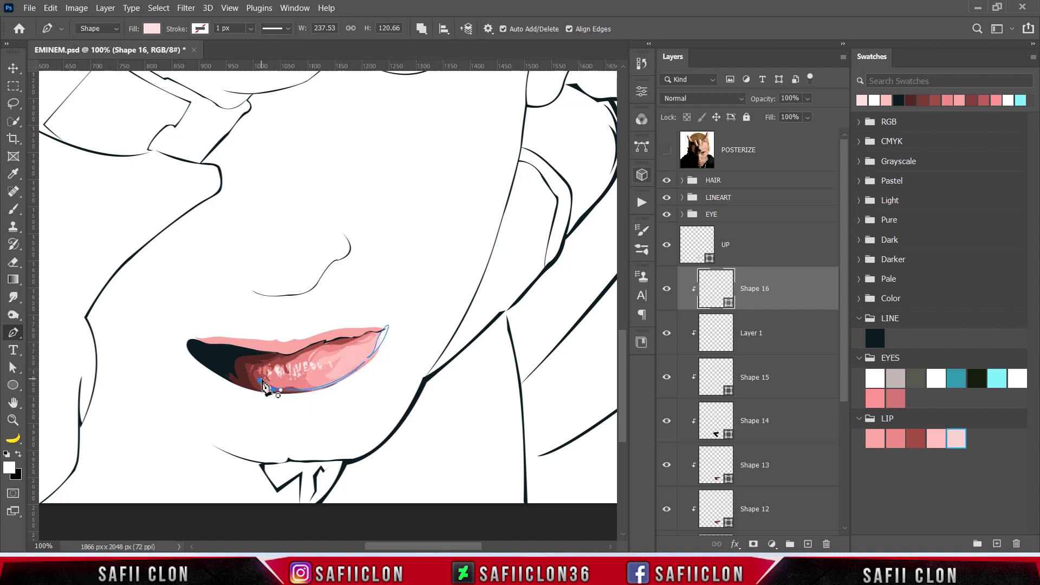
pyautogui.hotkey('ctrl', '-')
pyautogui.scroll(4, 409, 260)
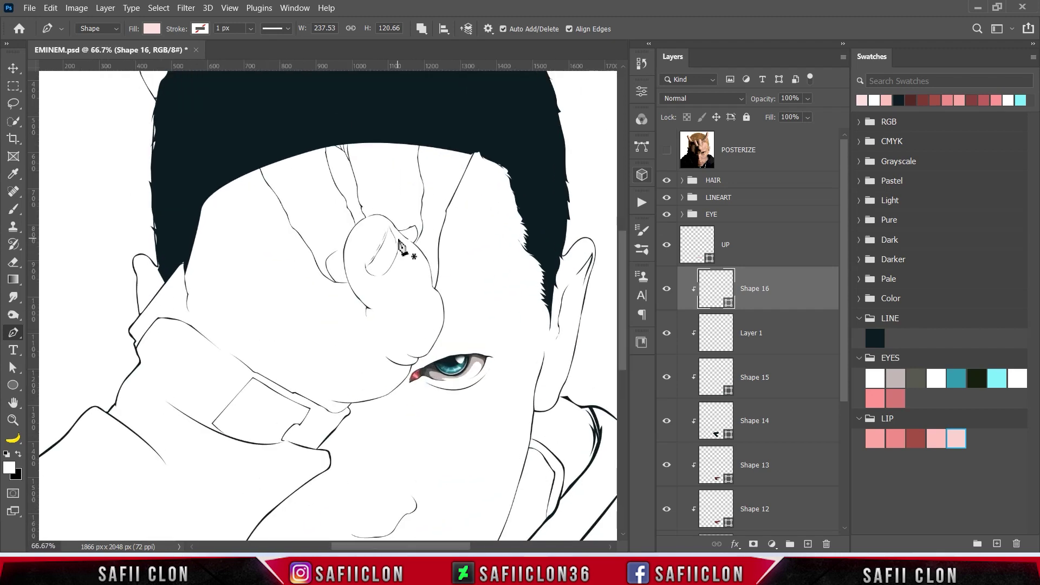
pyautogui.scroll(-5, 413, 290)
# Toggle Shape 16 and UP layer visibility to compare the lips, keeping UP selected.
pyautogui.click(667, 289)
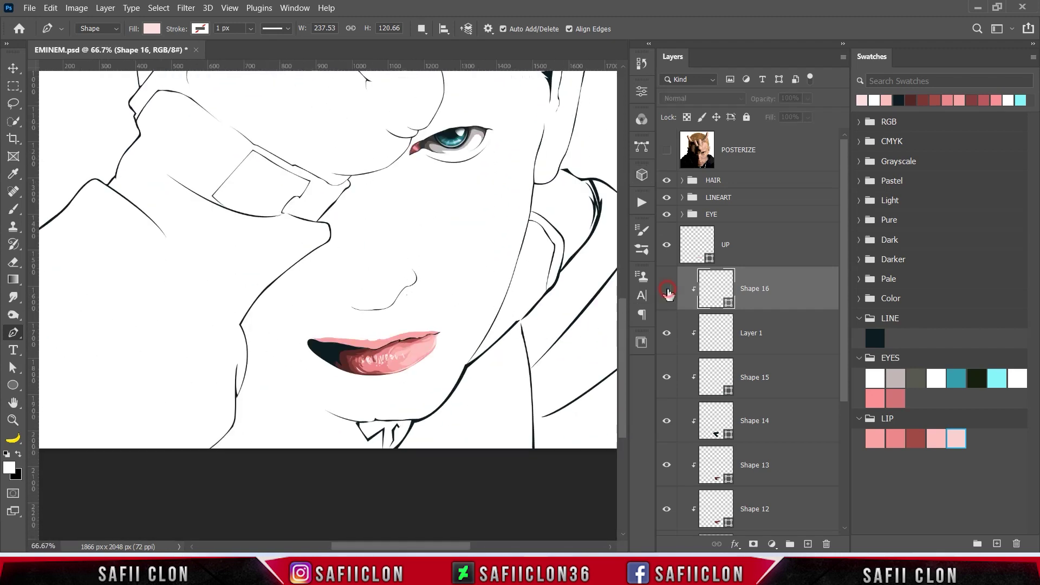
pyautogui.click(667, 290)
pyautogui.click(666, 289)
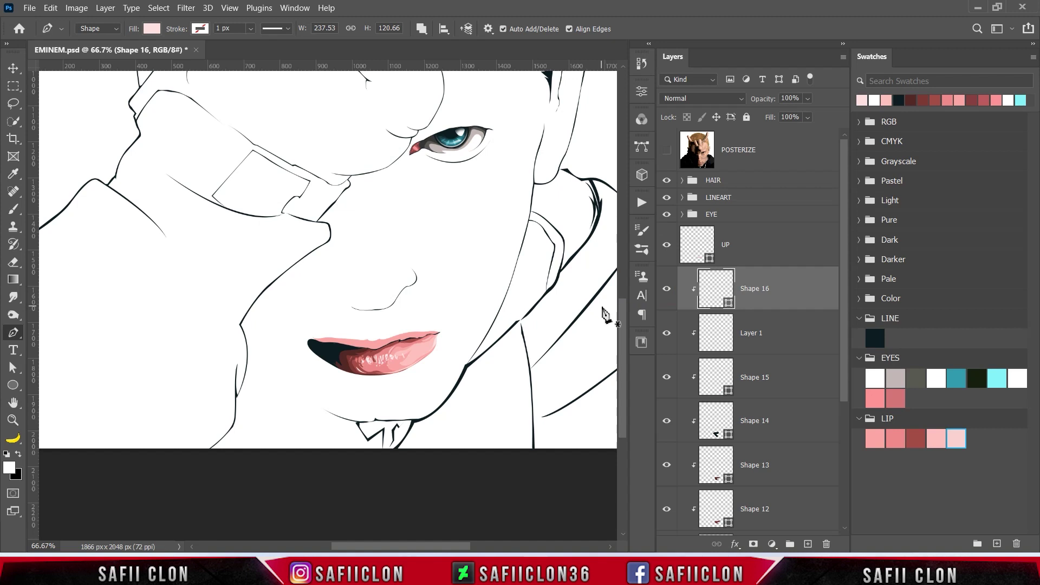
pyautogui.click(756, 248)
pyautogui.click(668, 245)
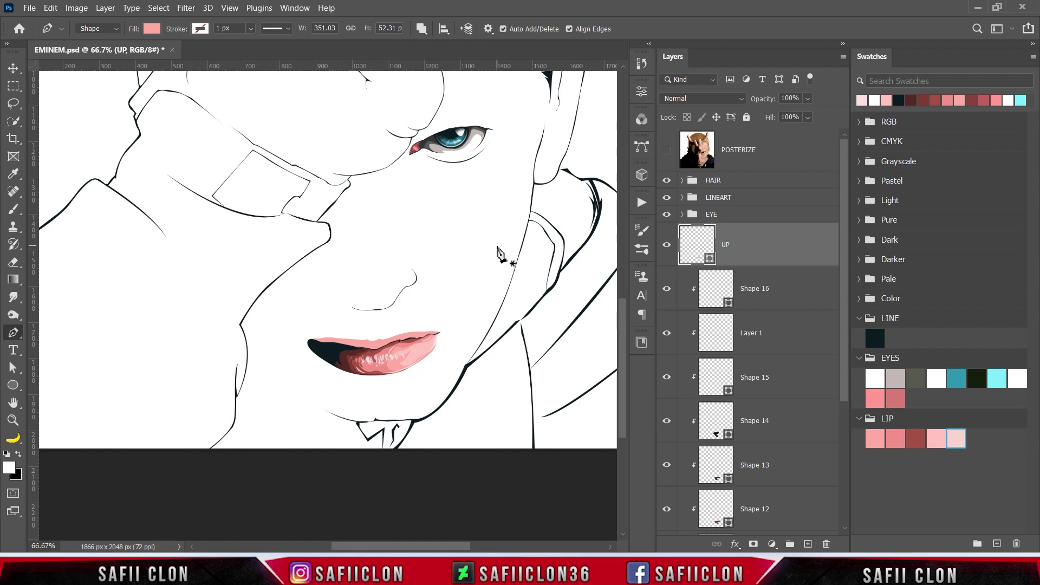
pyautogui.click(421, 31)
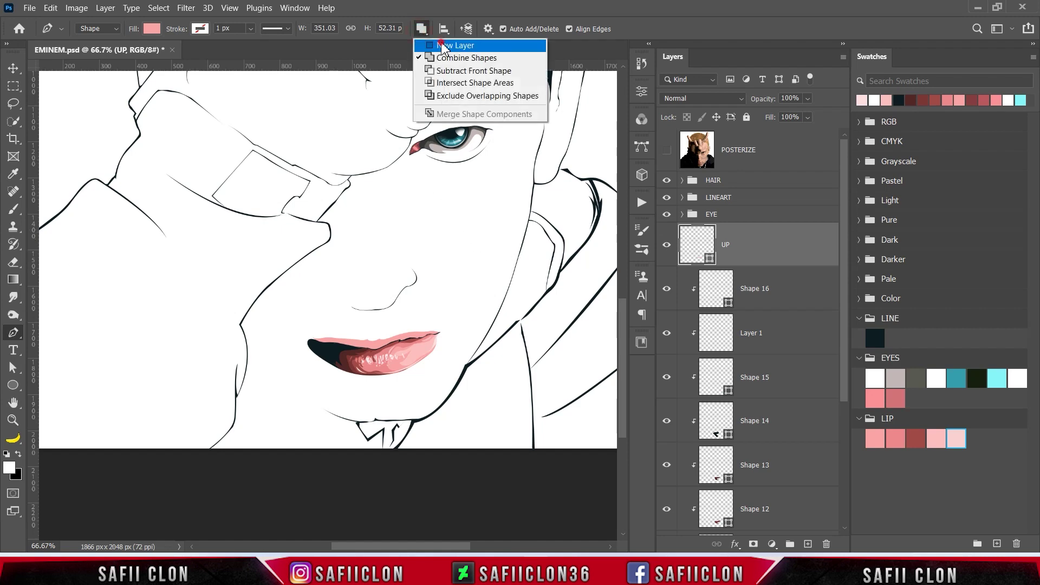
# Show the posterized reference and begin tracing the upper lip edge on a new shape layer.
pyautogui.click(445, 42)
pyautogui.click(666, 151)
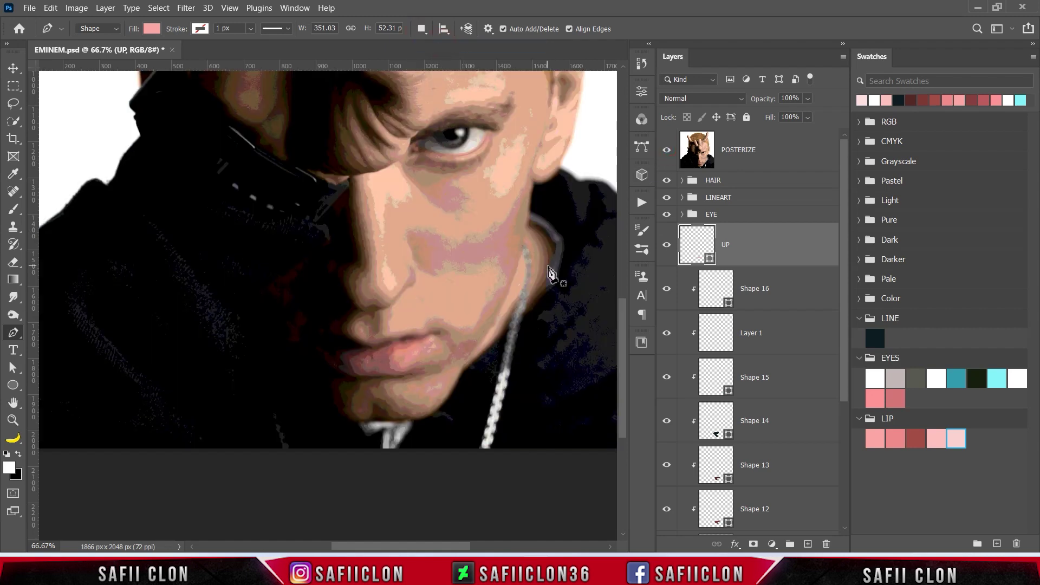
pyautogui.hotkey('ctrl', '+')
pyautogui.hotkey('ctrl', '+')
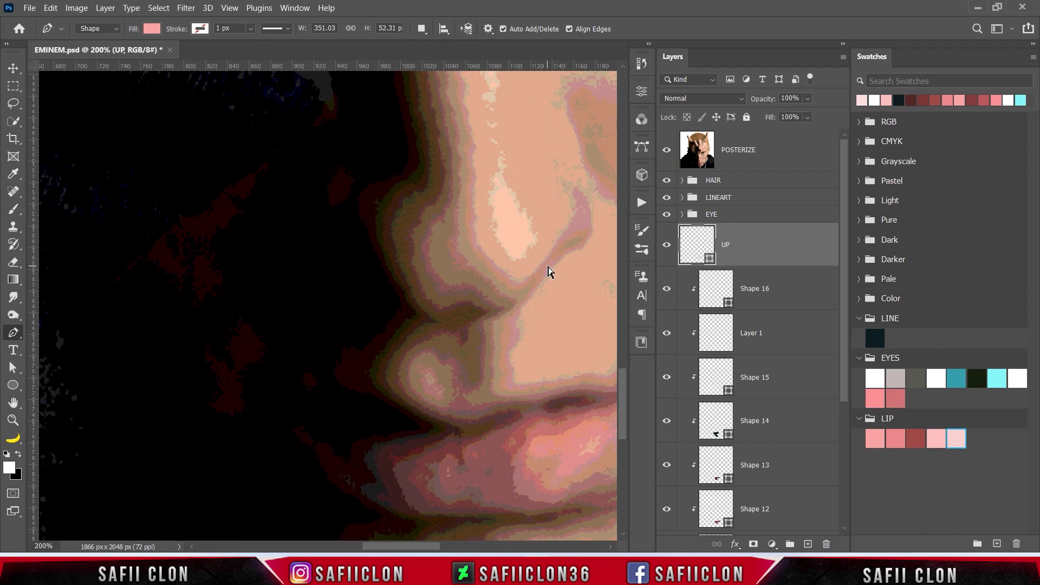
pyautogui.hotkey('ctrl', '-')
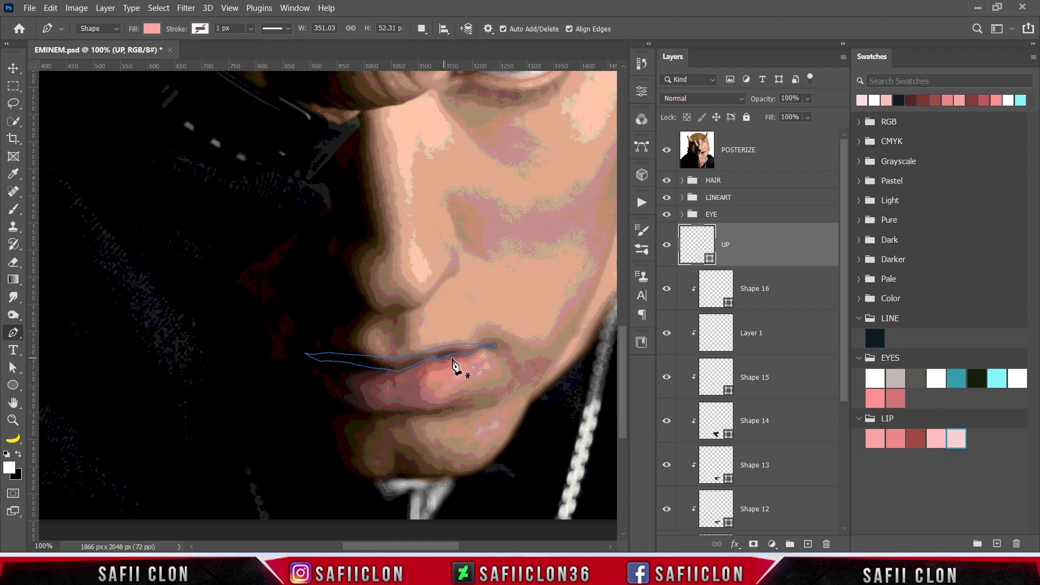
pyautogui.click(491, 341)
pyautogui.click(475, 348)
pyautogui.click(467, 349)
pyautogui.click(443, 346)
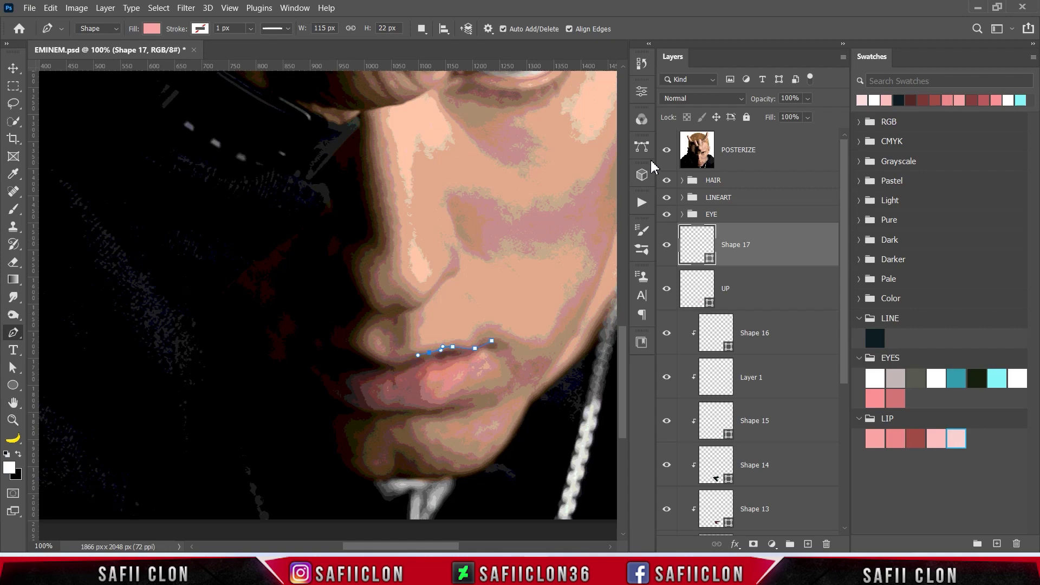
# Finish tracing around the upper lip and close the Shape 17 outline.
pyautogui.click(667, 150)
pyautogui.click(667, 150)
pyautogui.click(387, 361)
pyautogui.click(667, 150)
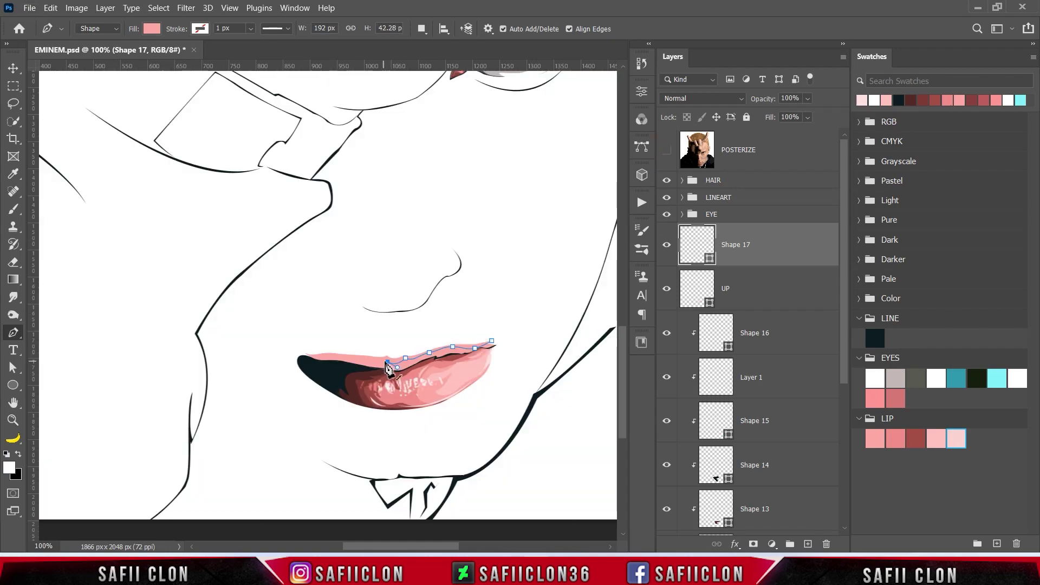
pyautogui.moveTo(386, 366); pyautogui.dragTo(390, 361)
pyautogui.click(666, 150)
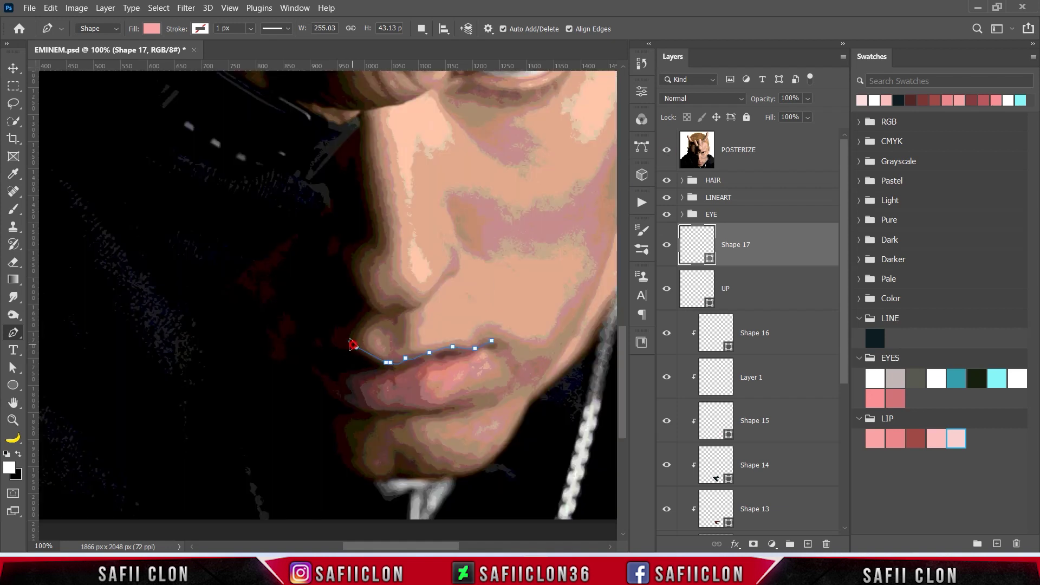
pyautogui.click(667, 150)
pyautogui.click(295, 349)
pyautogui.click(340, 390)
pyautogui.click(442, 394)
pyautogui.click(495, 370)
pyautogui.click(491, 339)
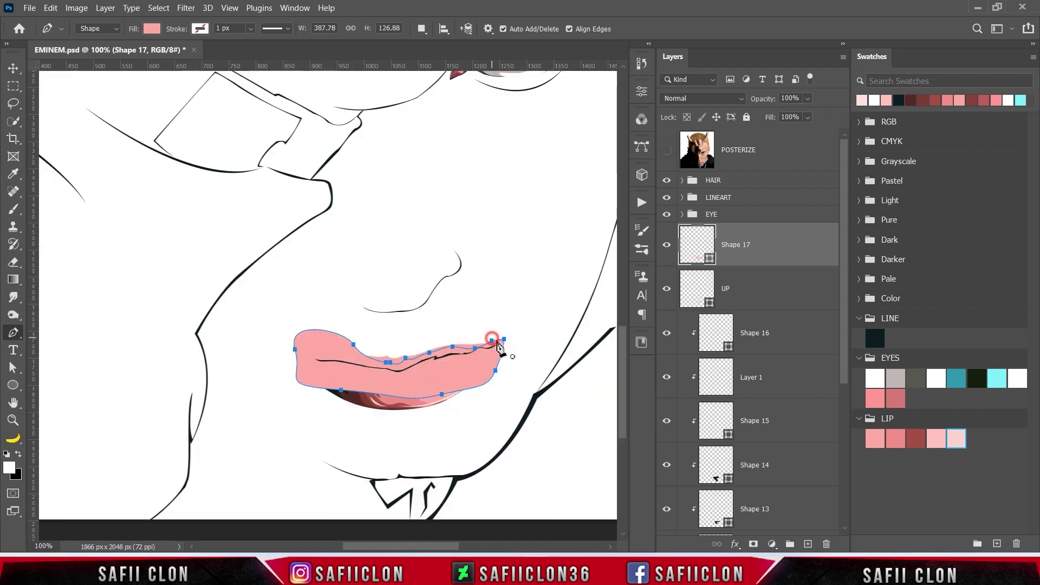
# Fill Shape 17 with a darker pink and clip it to the UP lip layer.
pyautogui.doubleClick(709, 262)
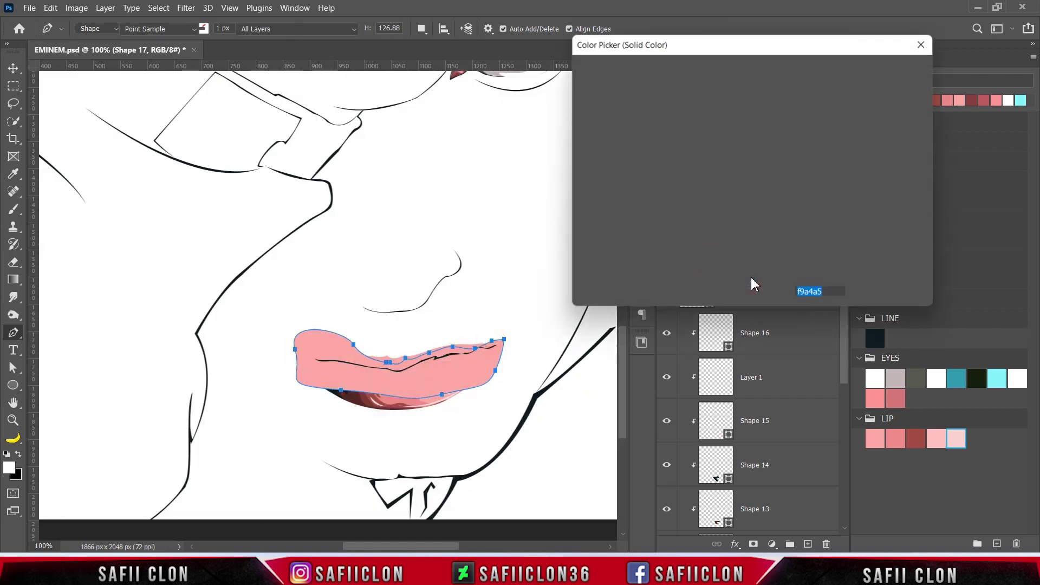
pyautogui.click(895, 438)
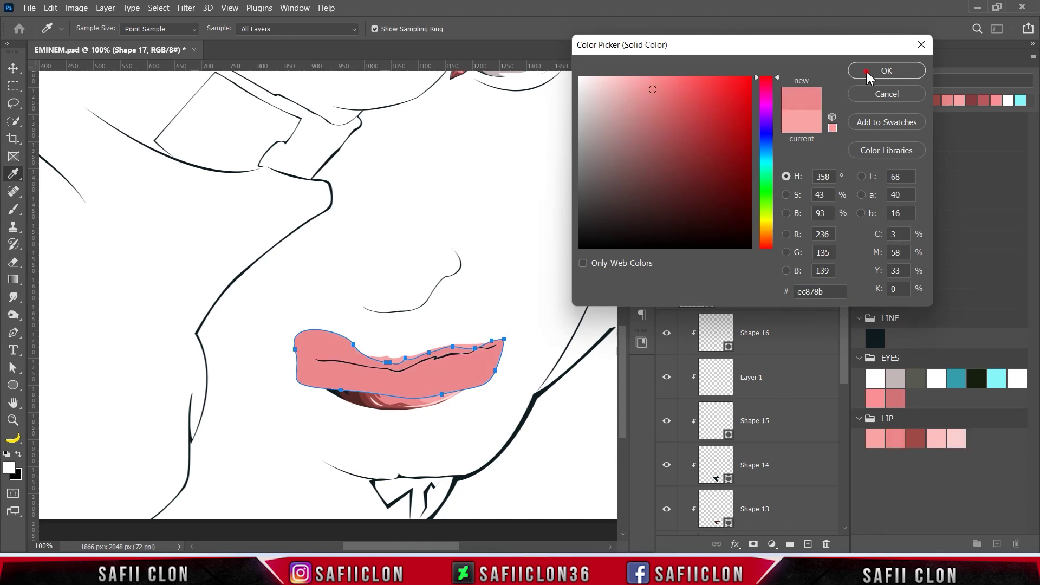
pyautogui.click(882, 72)
pyautogui.rightClick(769, 243)
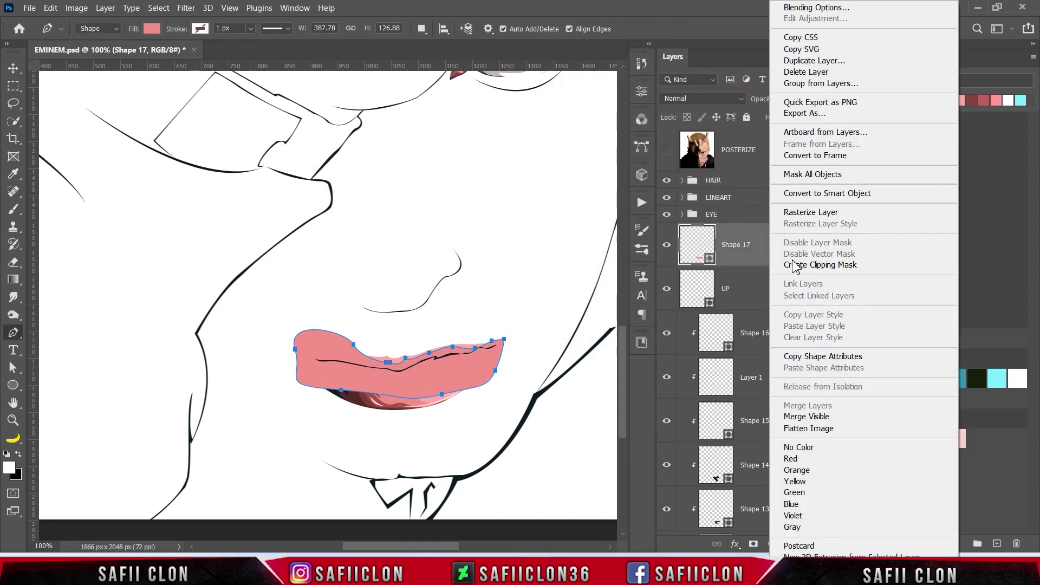
pyautogui.click(800, 266)
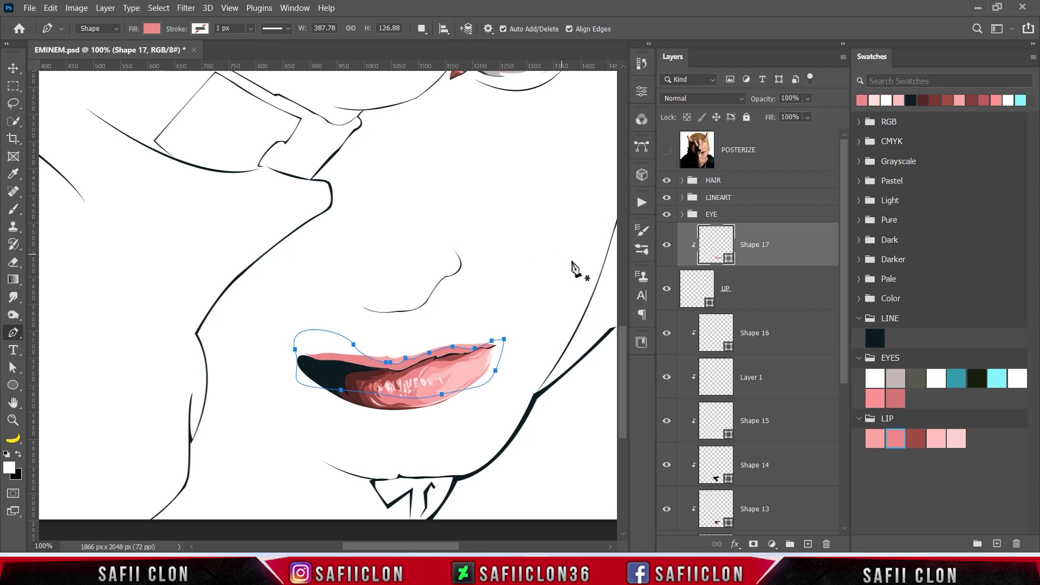
# Try the dark red LIP swatch as Shape 17's fill, then undo it.
pyautogui.doubleClick(729, 259)
pyautogui.click(915, 438)
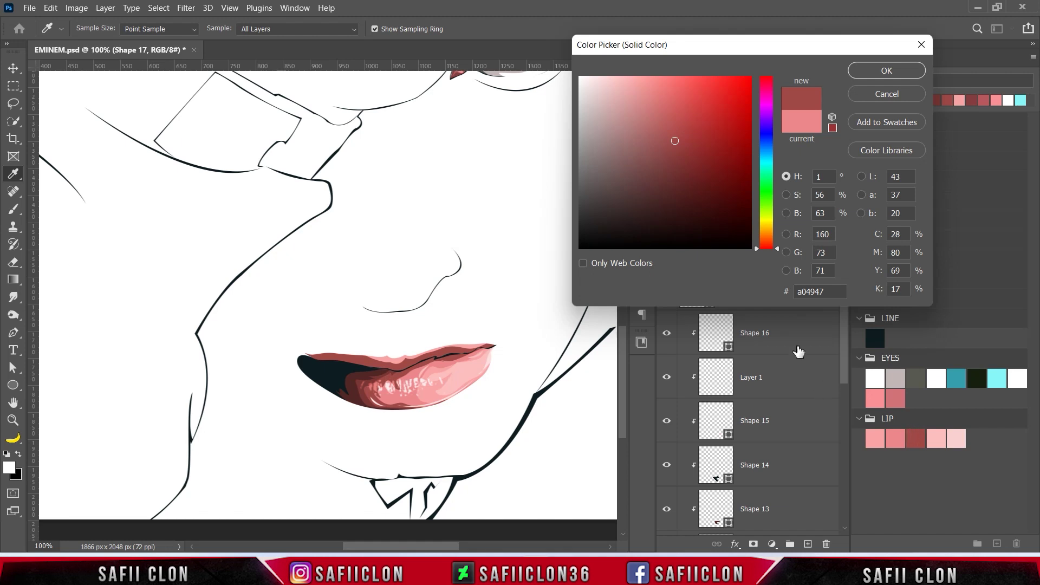
pyautogui.click(868, 73)
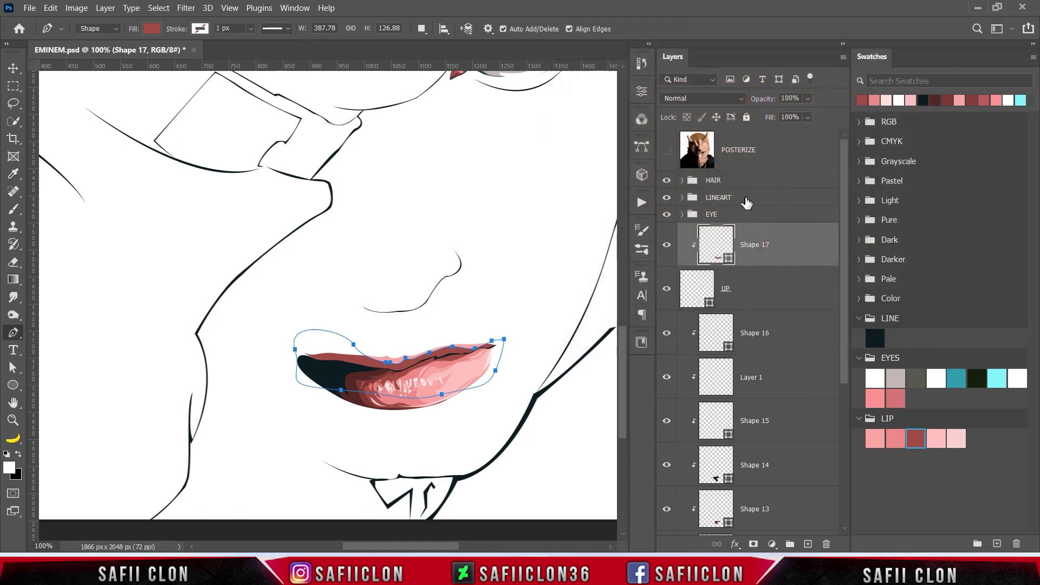
pyautogui.hotkey('ctrl', 'z')
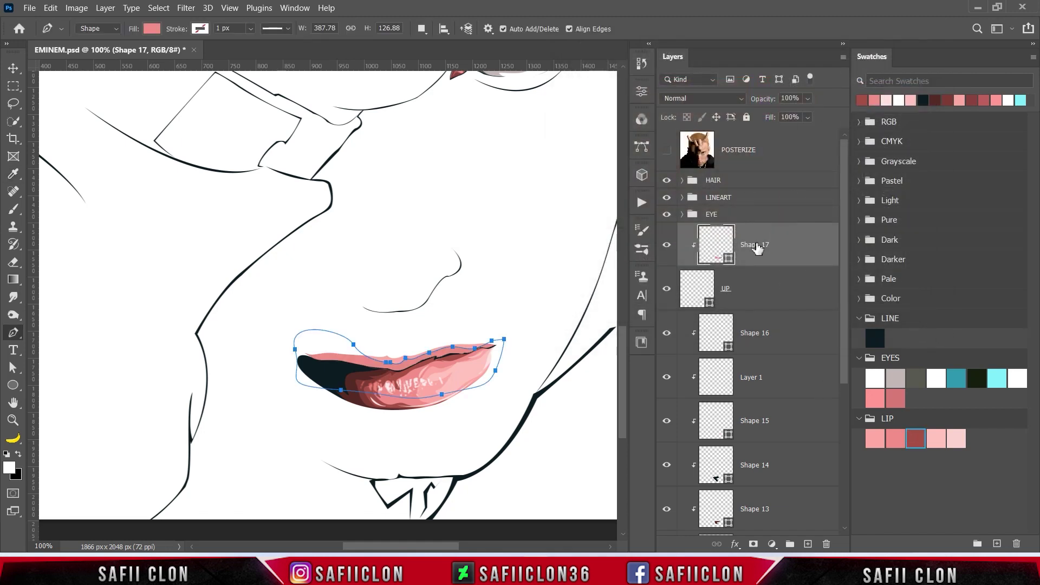
# Keep new paths on their own layers, zoom in on the lips, and finish Shape 17's path.
pyautogui.click(422, 30)
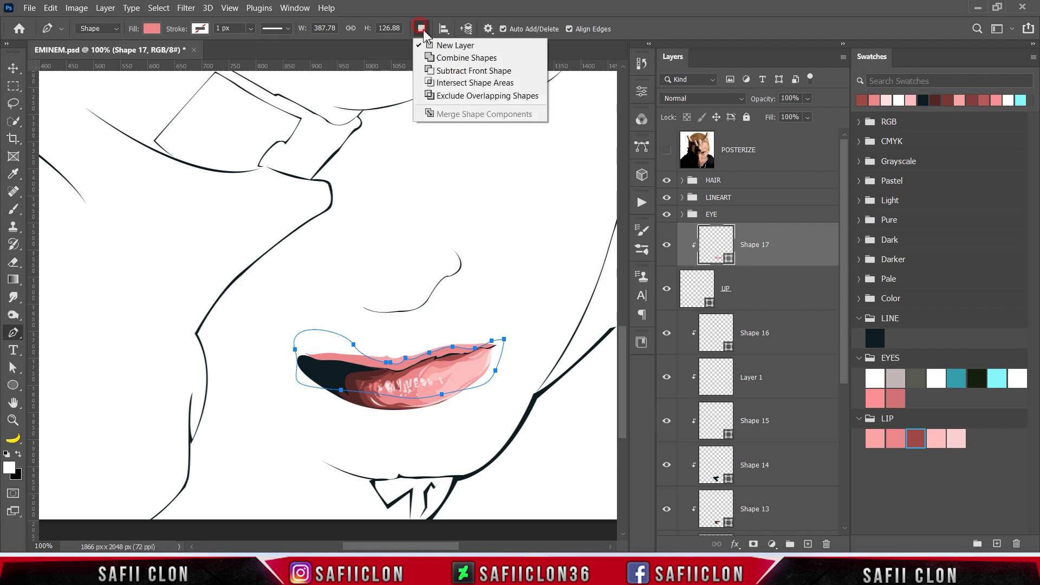
pyautogui.click(455, 45)
pyautogui.click(668, 154)
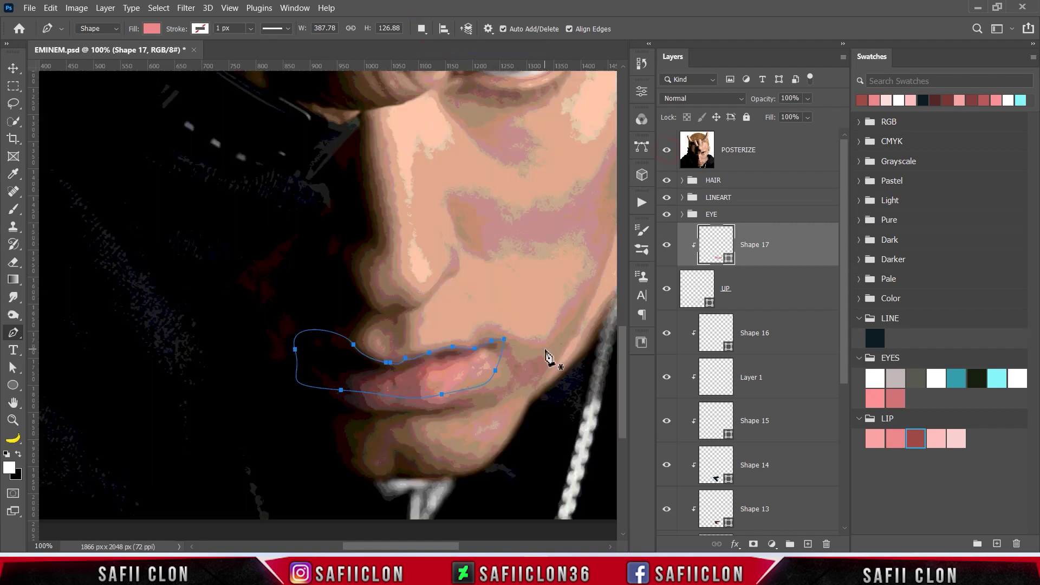
pyautogui.hotkey('ctrl', '+')
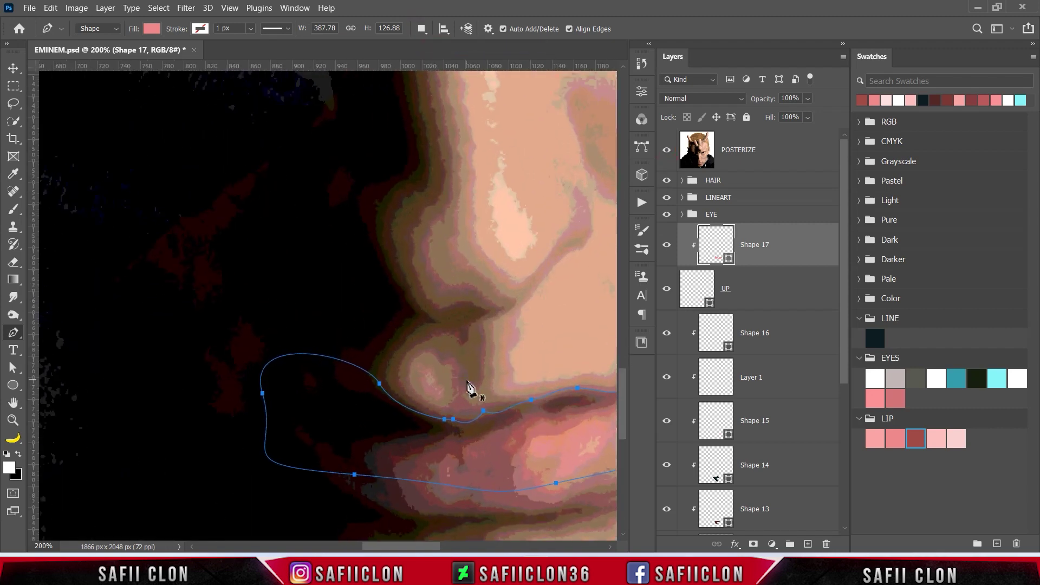
pyautogui.scroll(-3, 476, 390)
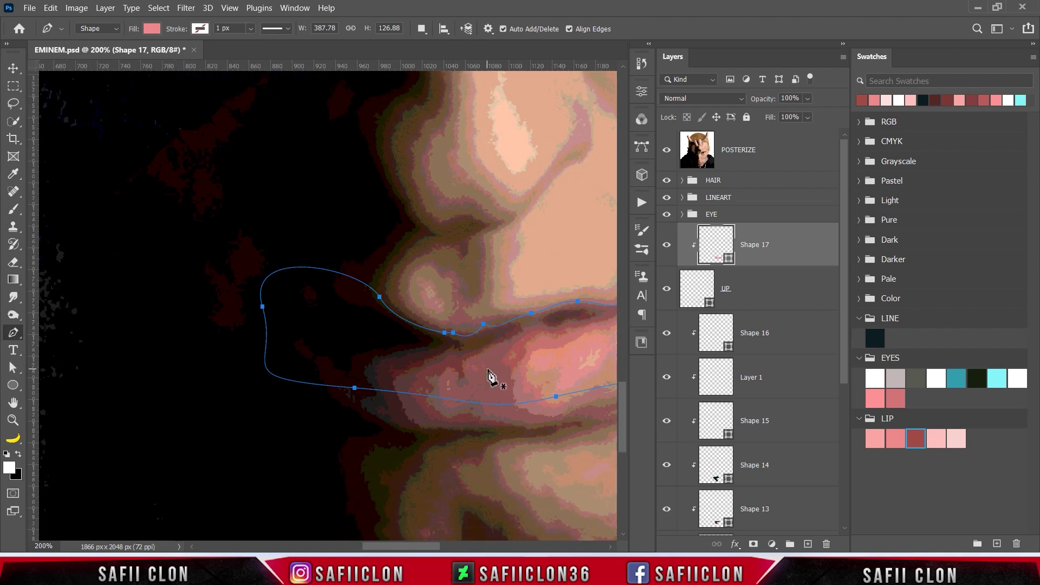
pyautogui.click(668, 155)
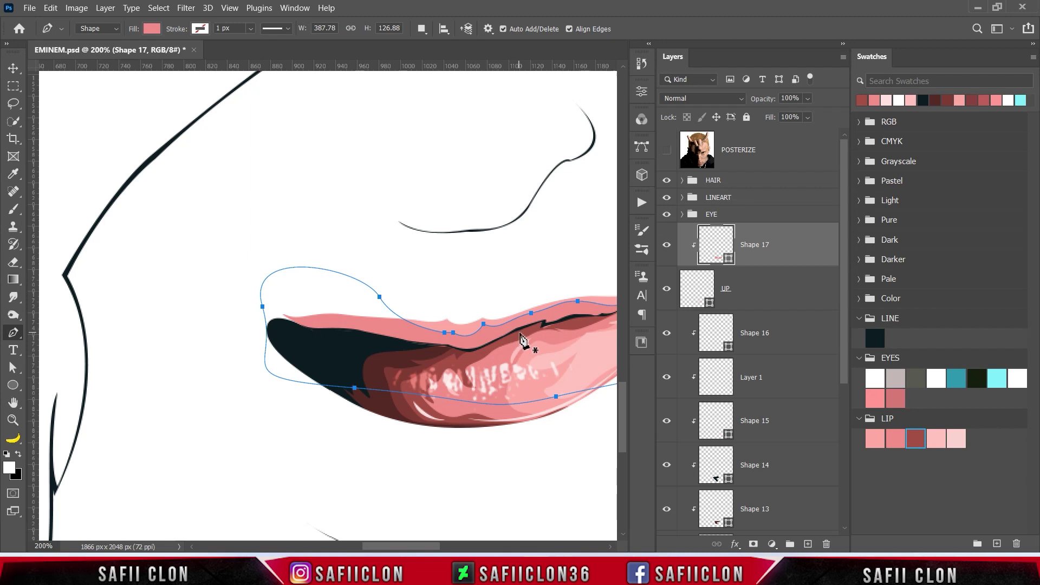
pyautogui.click(487, 325)
pyautogui.press('Escape')
# Start tracing a new shape over the upper lip and around its left corner.
pyautogui.click(485, 329)
pyautogui.click(459, 341)
pyautogui.moveTo(454, 342); pyautogui.dragTo(447, 338)
pyautogui.click(666, 149)
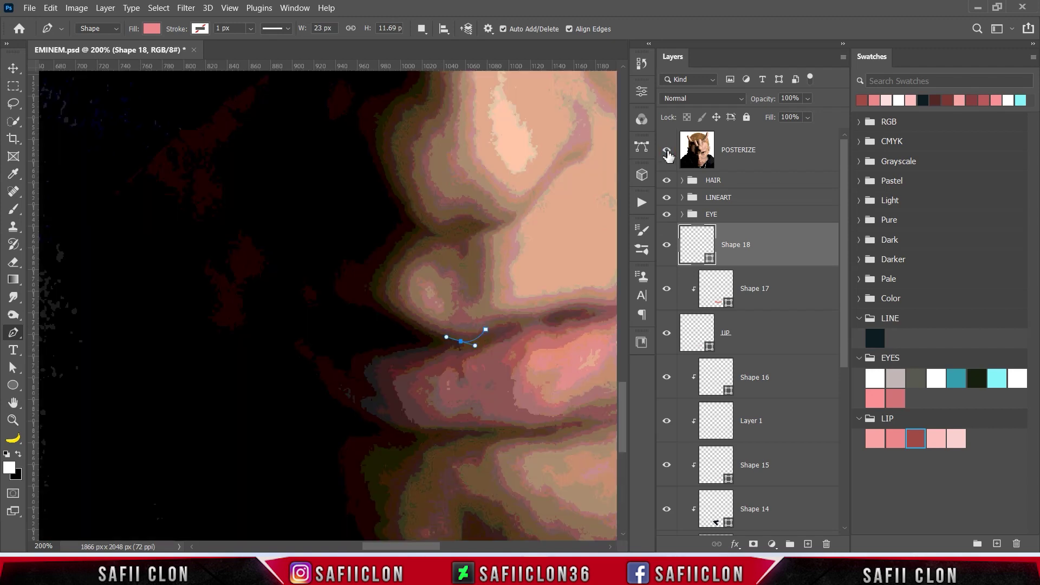
pyautogui.click(442, 328)
pyautogui.moveTo(420, 331); pyautogui.dragTo(398, 323)
pyautogui.moveTo(345, 302); pyautogui.dragTo(308, 298)
pyautogui.click(219, 307)
pyautogui.click(248, 346)
pyautogui.click(487, 383)
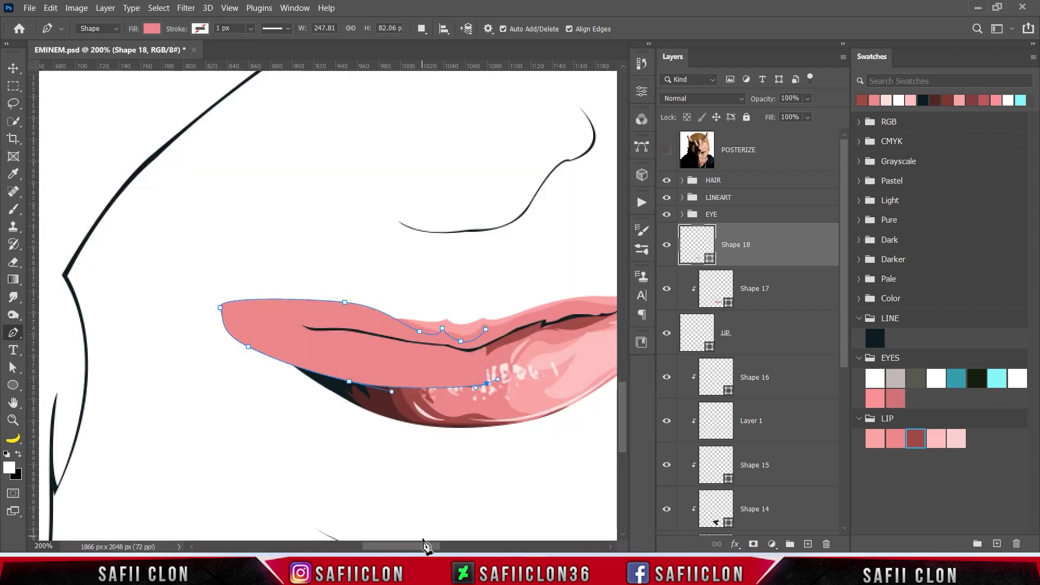
# Continue the points along the lip edge and close the new Shape 18 outline.
pyautogui.hscroll(5, 425, 539)
pyautogui.click(436, 326)
pyautogui.click(443, 305)
pyautogui.click(401, 306)
pyautogui.click(666, 149)
pyautogui.click(666, 149)
pyautogui.click(356, 317)
pyautogui.moveTo(320, 334); pyautogui.dragTo(312, 337)
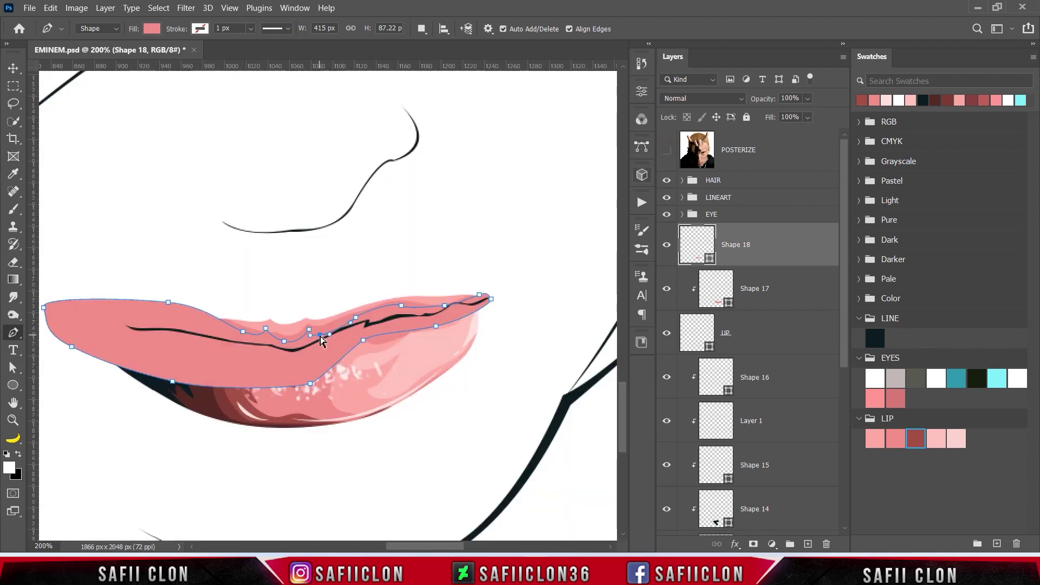
pyautogui.click(310, 329)
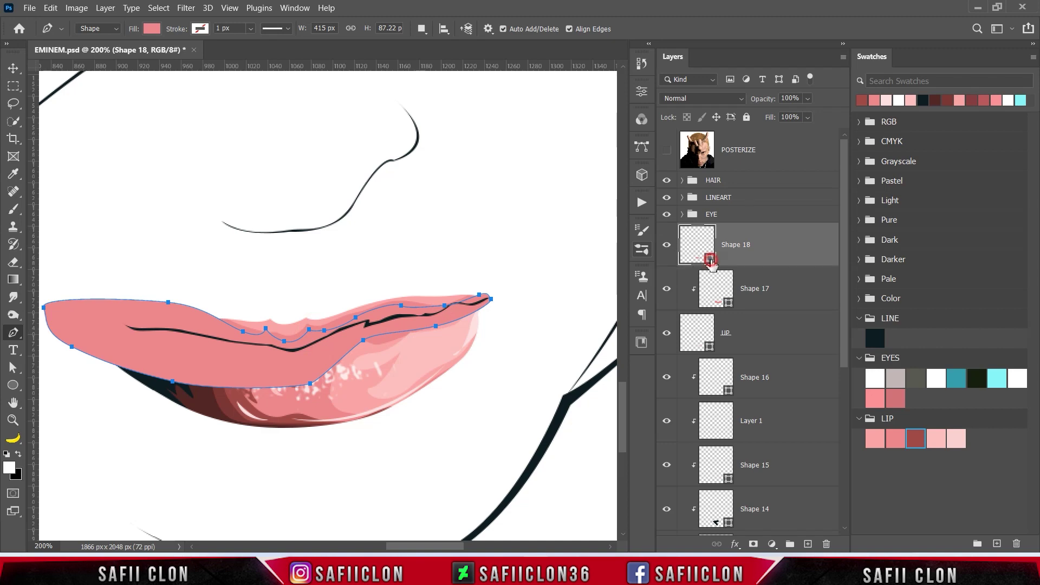
# Fill Shape 18 with dark red a04947 and clip it inside the lips.
pyautogui.doubleClick(709, 260)
pyautogui.click(919, 437)
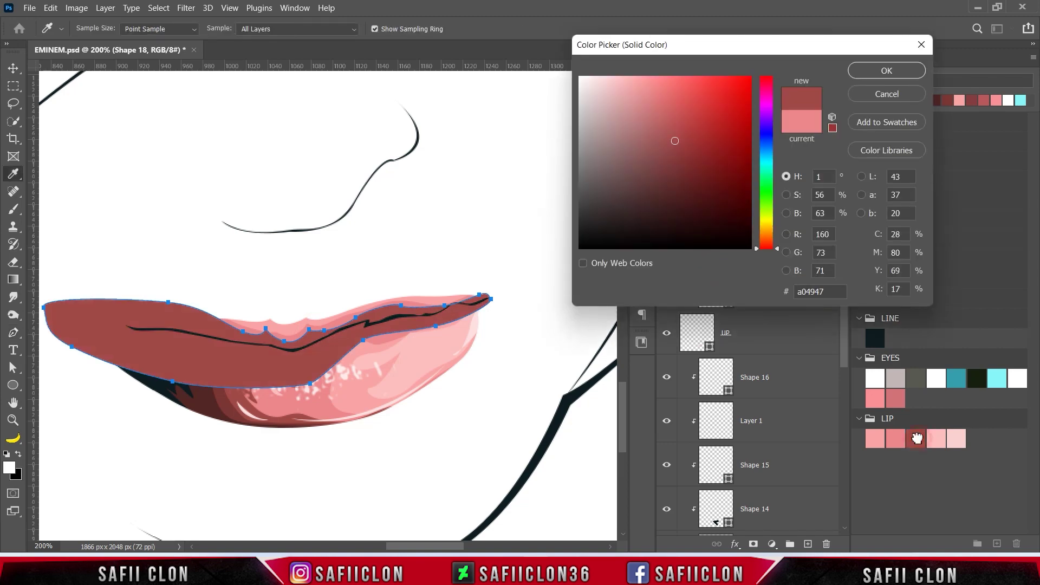
pyautogui.click(882, 71)
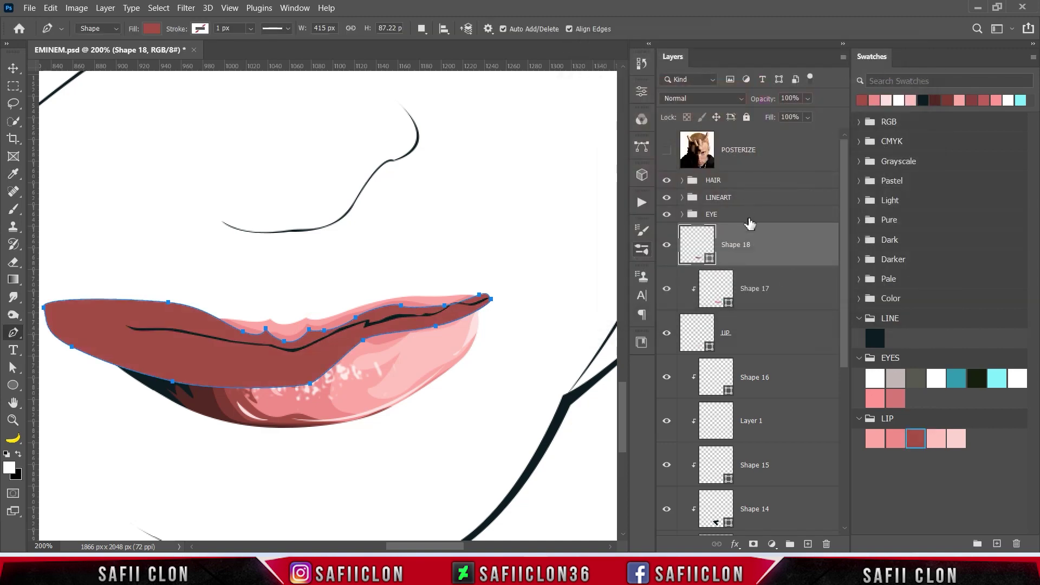
pyautogui.rightClick(757, 238)
pyautogui.click(861, 266)
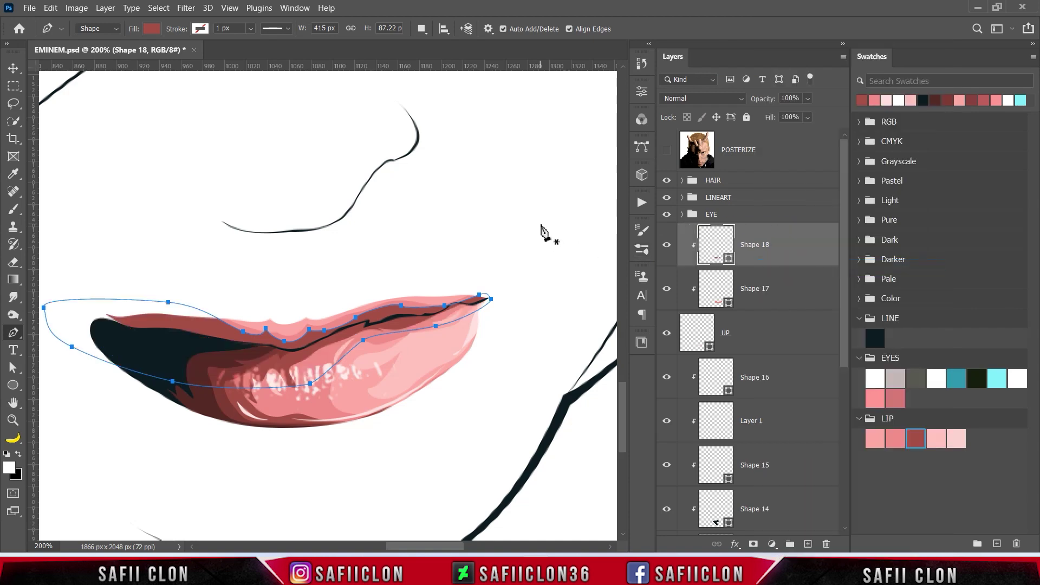
pyautogui.press('Return')
# Zoom onto the lips and set the Pen to draw each new shape on its own layer.
pyautogui.hotkey('ctrl', '-')
pyautogui.hotkey('ctrl', '-')
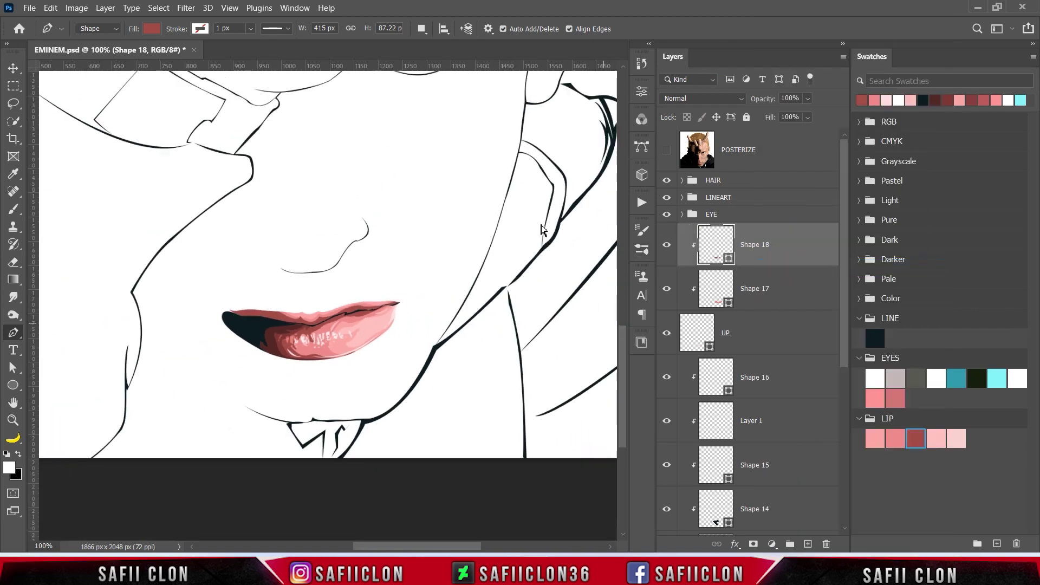
pyautogui.hotkey('ctrl', '-')
pyautogui.hotkey('ctrl', '-')
pyautogui.hotkey('ctrl', '+')
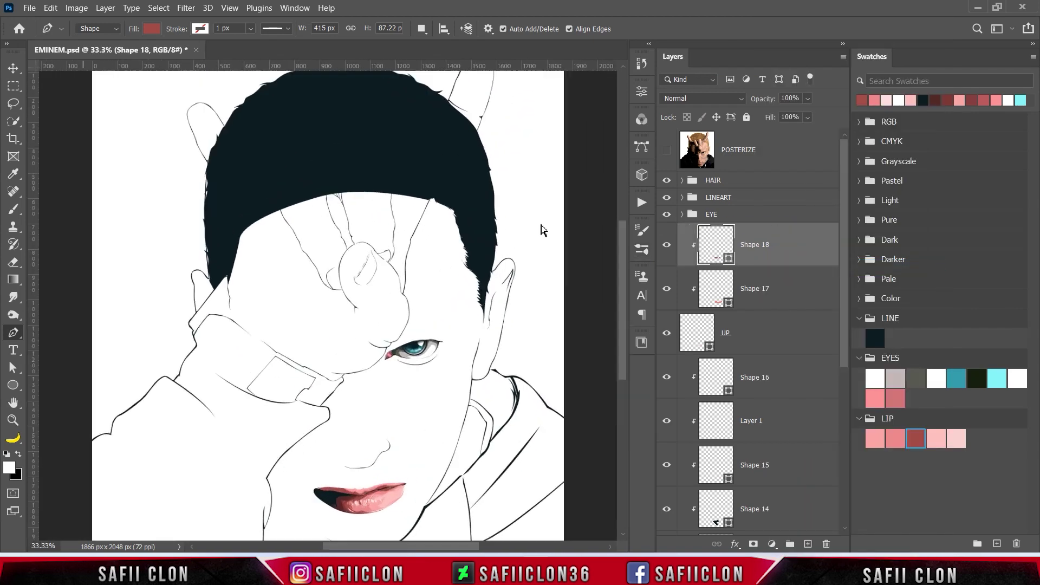
pyautogui.hotkey('ctrl', '+')
pyautogui.scroll(-2, 525, 282)
pyautogui.scroll(-2, 525, 282)
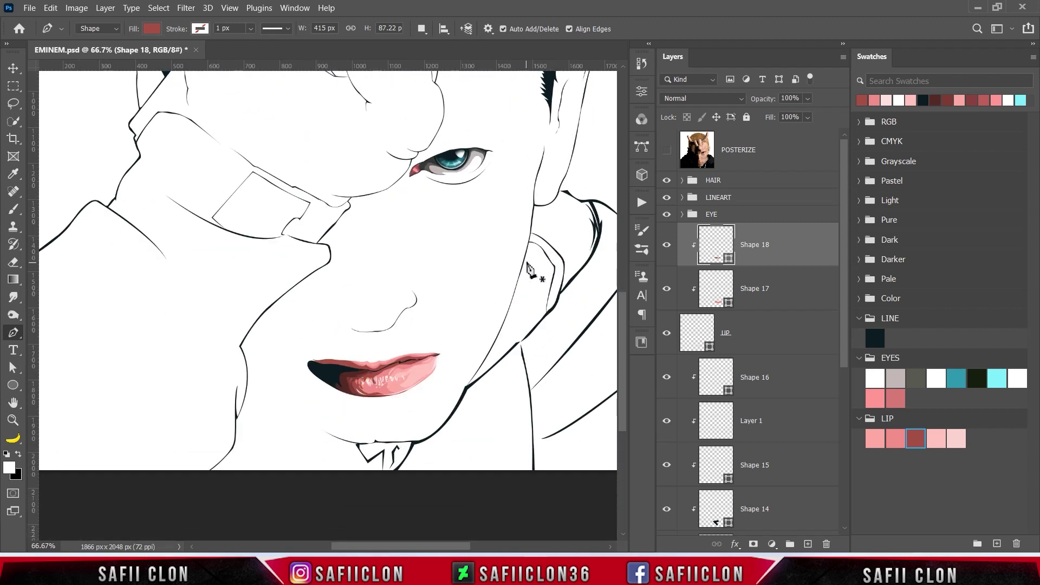
pyautogui.click(421, 28)
pyautogui.click(453, 45)
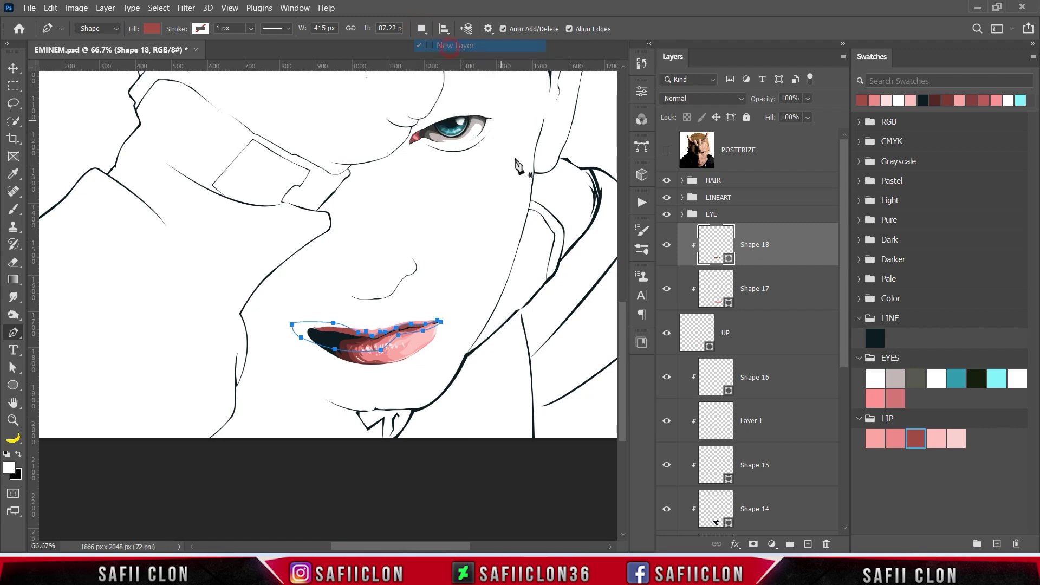
pyautogui.hotkey('ctrl', '+')
pyautogui.hotkey('ctrl', '+')
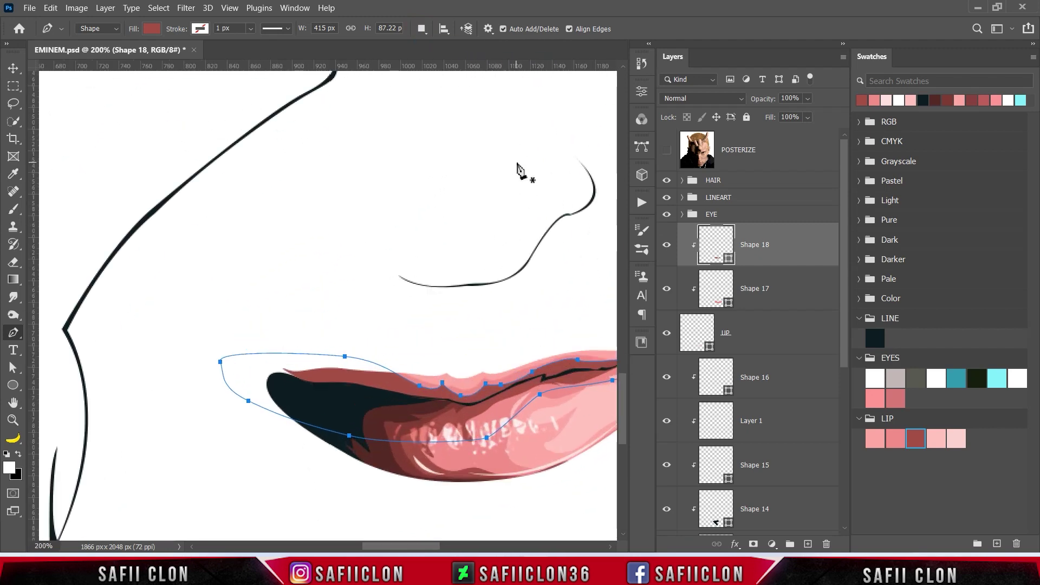
pyautogui.scroll(-2, 518, 175)
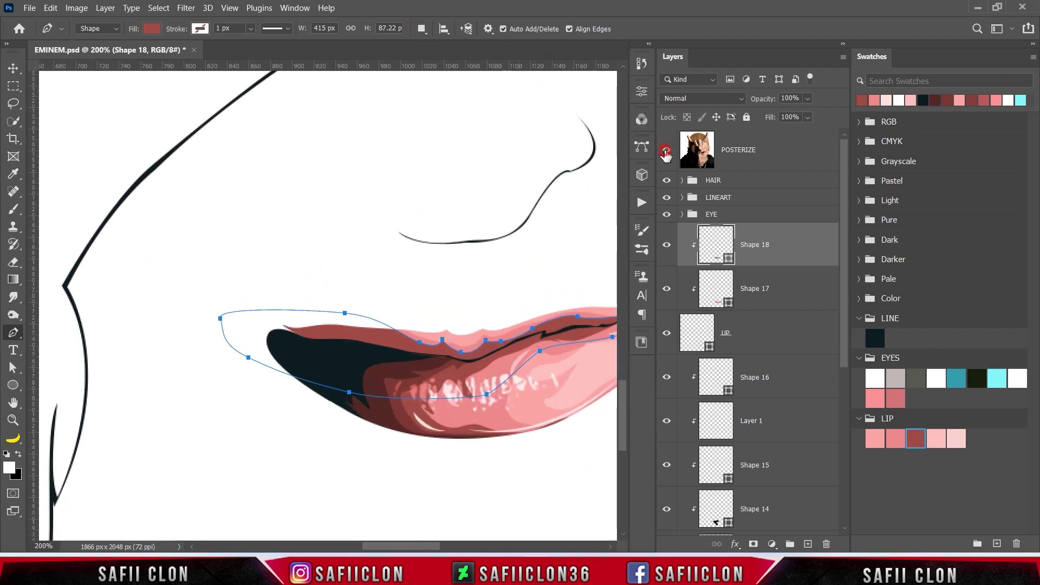
pyautogui.click(666, 151)
pyautogui.click(667, 151)
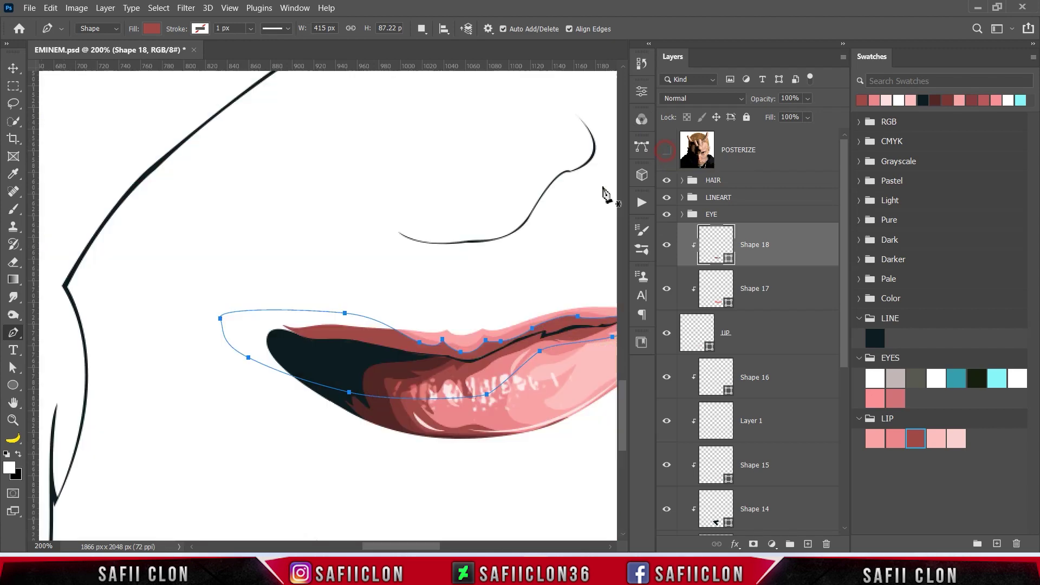
pyautogui.press('Escape')
# Draw a closed Pen shape (Shape 19) over the upper lip.
pyautogui.click(470, 357)
pyautogui.click(440, 347)
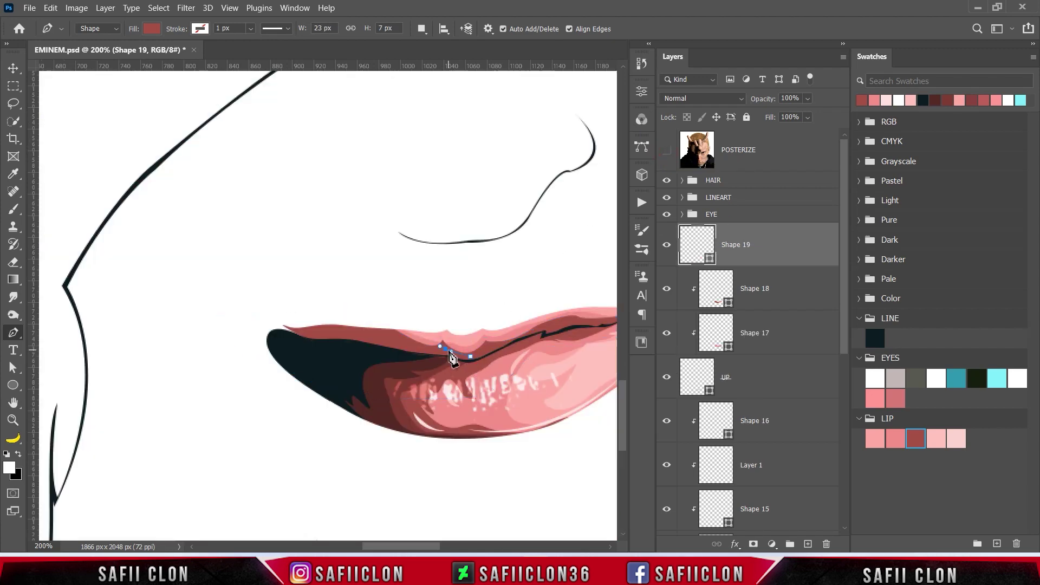
pyautogui.click(443, 332)
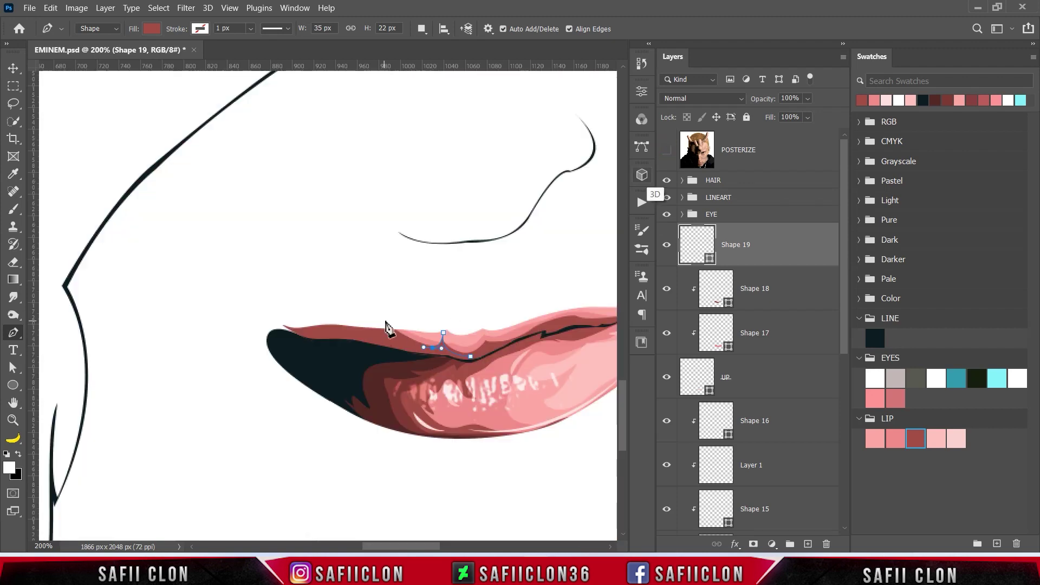
pyautogui.click(384, 317)
pyautogui.click(279, 308)
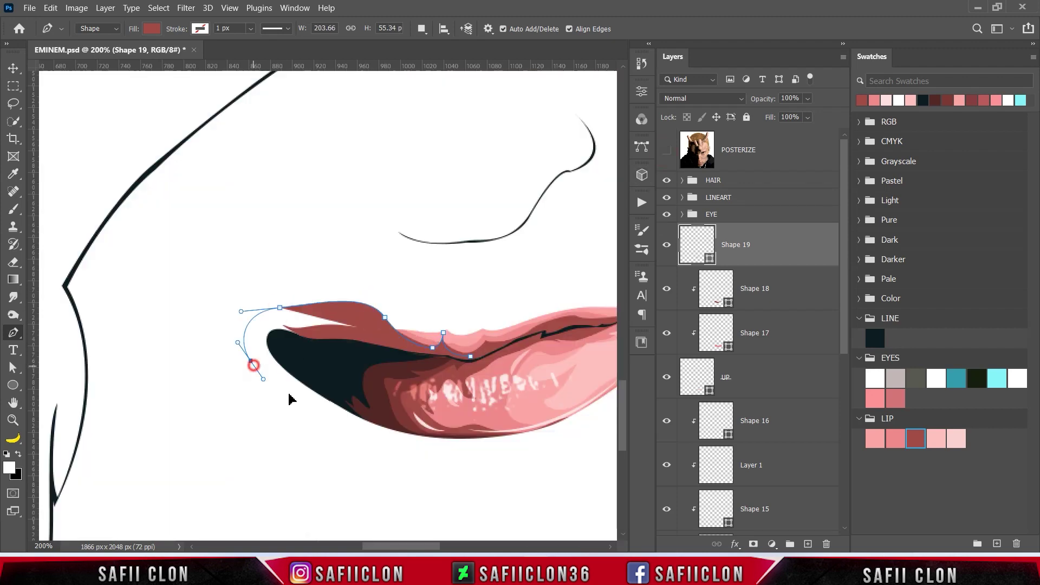
pyautogui.click(250, 361)
pyautogui.moveTo(426, 418); pyautogui.dragTo(523, 418)
pyautogui.moveTo(541, 379); pyautogui.dragTo(547, 366)
pyautogui.click(471, 358)
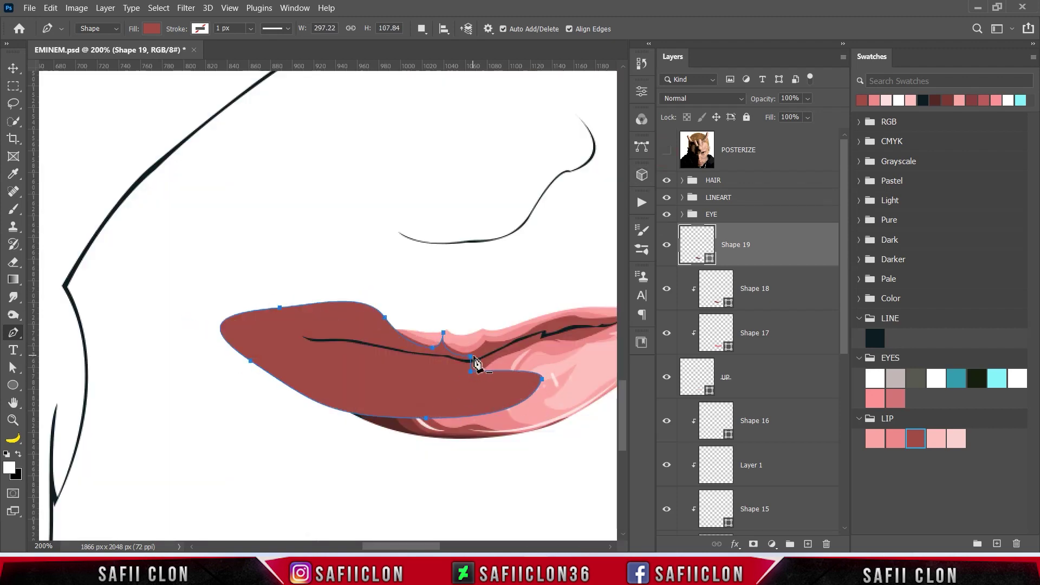
# Clip Shape 19 to the lips and fill it with dark maroon 522625.
pyautogui.rightClick(765, 244)
pyautogui.click(780, 264)
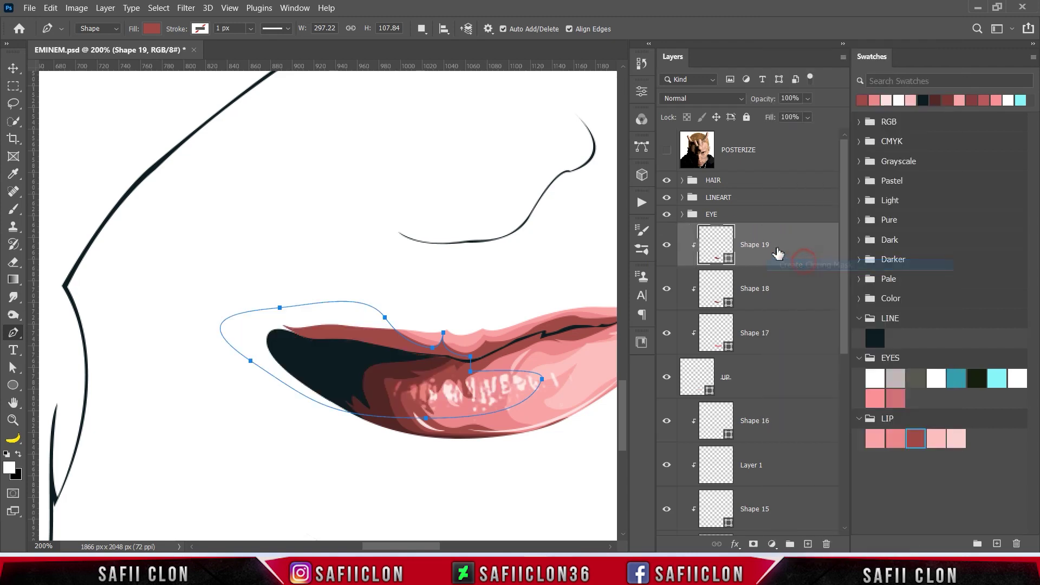
pyautogui.doubleClick(728, 259)
pyautogui.click(379, 368)
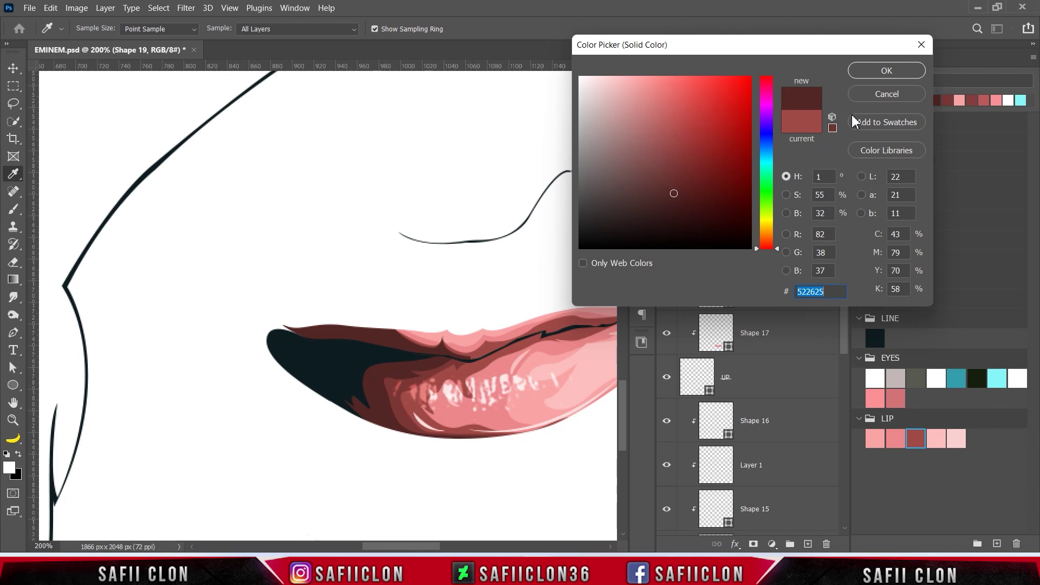
pyautogui.click(861, 71)
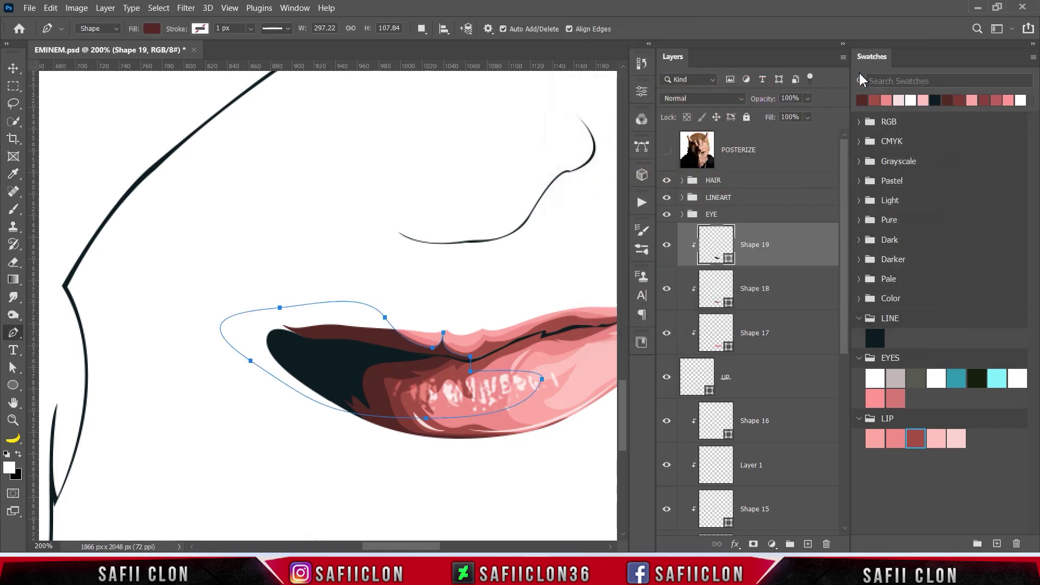
# With Combine Shapes, add a second outline to Shape 19 along the lip line.
pyautogui.click(423, 28)
pyautogui.click(449, 60)
pyautogui.click(441, 353)
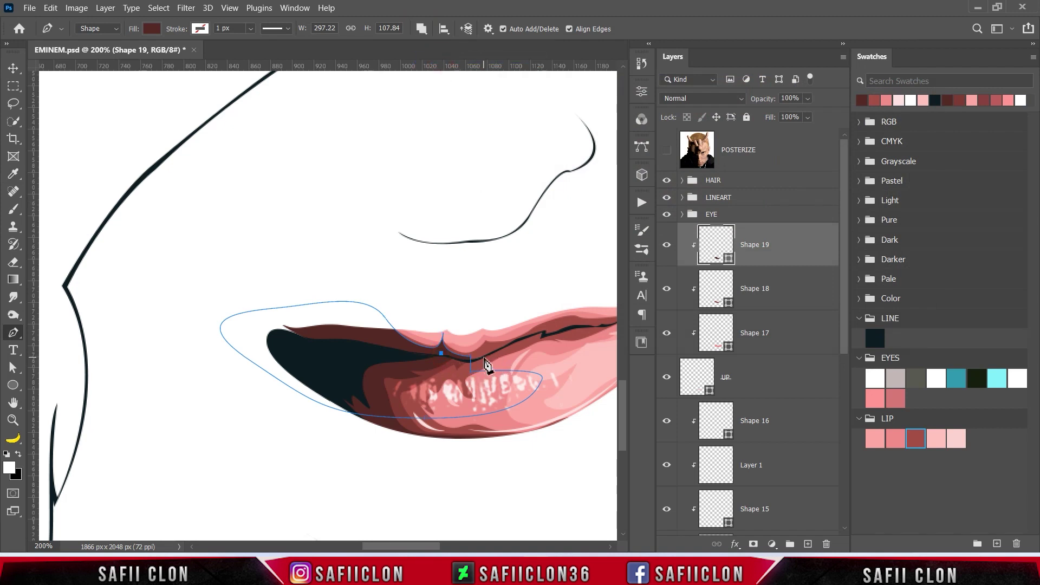
pyautogui.moveTo(488, 345); pyautogui.dragTo(496, 325)
pyautogui.click(519, 340)
pyautogui.moveTo(535, 330)
pyautogui.mouseDown()
pyautogui.moveTo(382, 333)
pyautogui.moveTo(463, 322)
pyautogui.mouseUp()
pyautogui.click(410, 322)
pyautogui.click(502, 295)
pyautogui.click(502, 352)
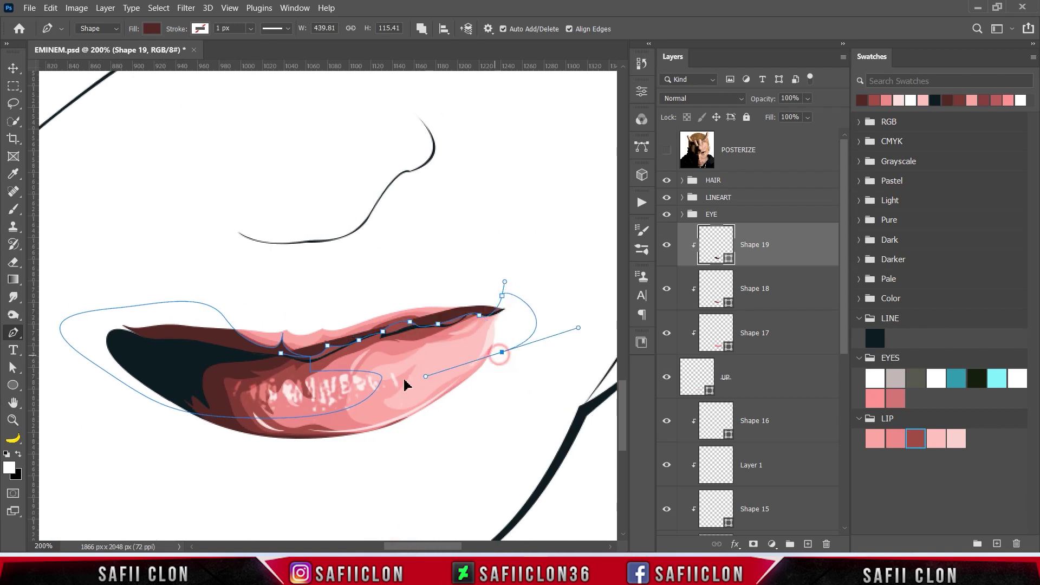
pyautogui.click(381, 383)
pyautogui.click(342, 392)
pyautogui.click(300, 383)
pyautogui.click(281, 353)
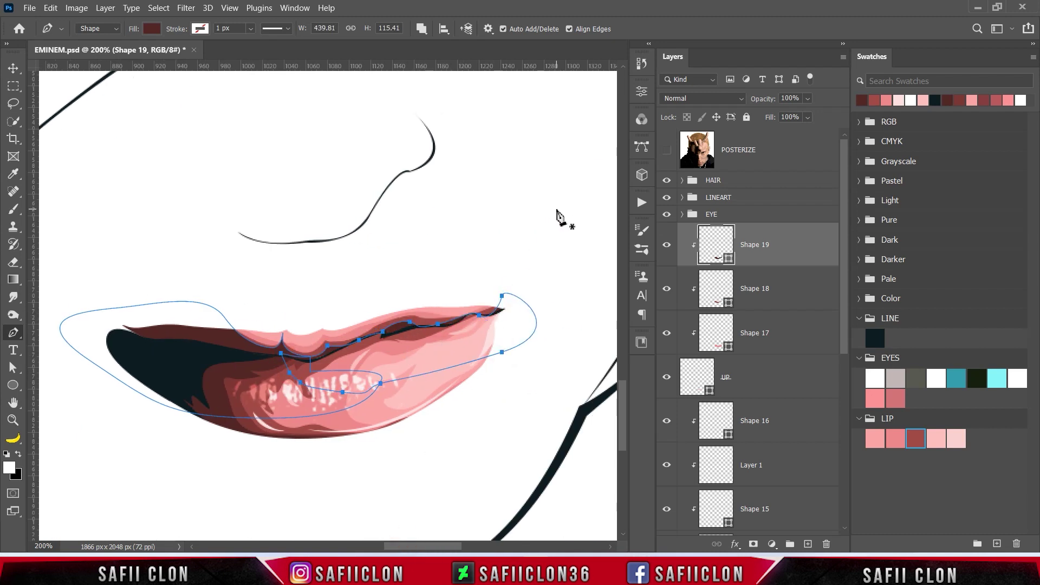
# Switch the path mode back to New Layer and start a shape at the left lip corner.
pyautogui.click(421, 29)
pyautogui.click(453, 41)
pyautogui.click(667, 150)
pyautogui.click(668, 151)
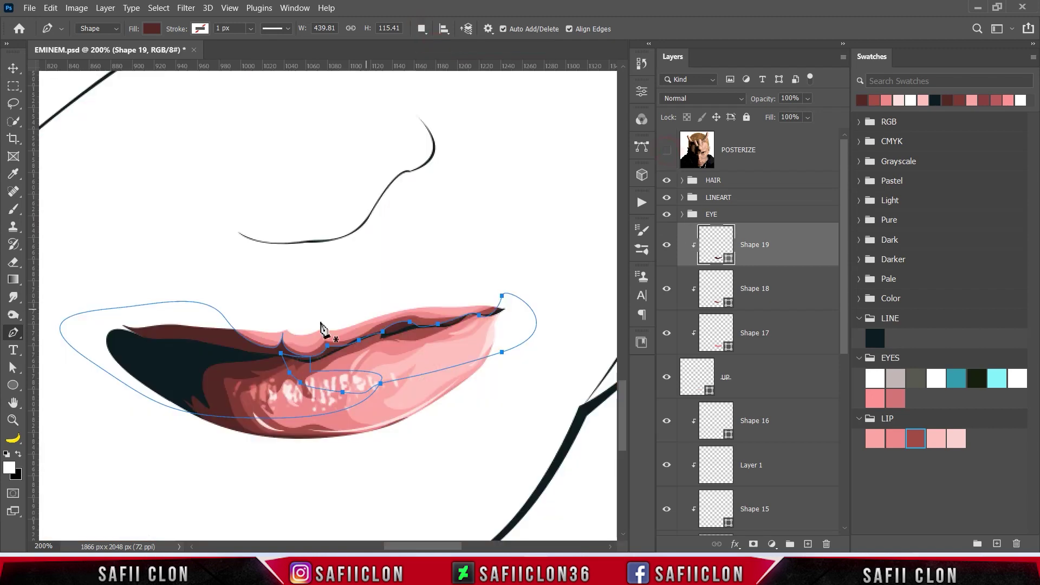
pyautogui.click(273, 356)
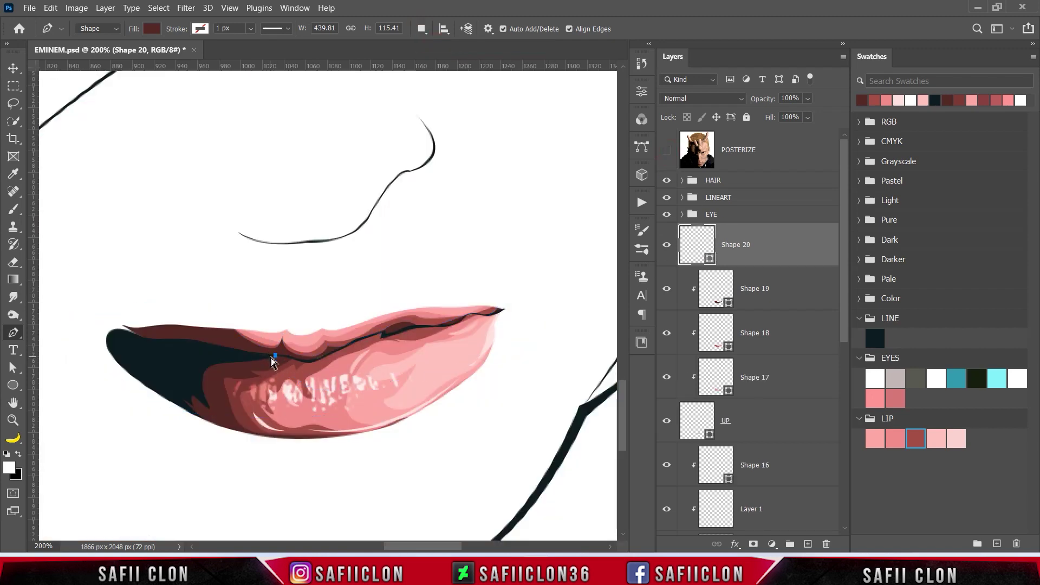
# Finish the curved Shape 20 outline wrapping the left lip corner.
pyautogui.moveTo(263, 348); pyautogui.dragTo(216, 297)
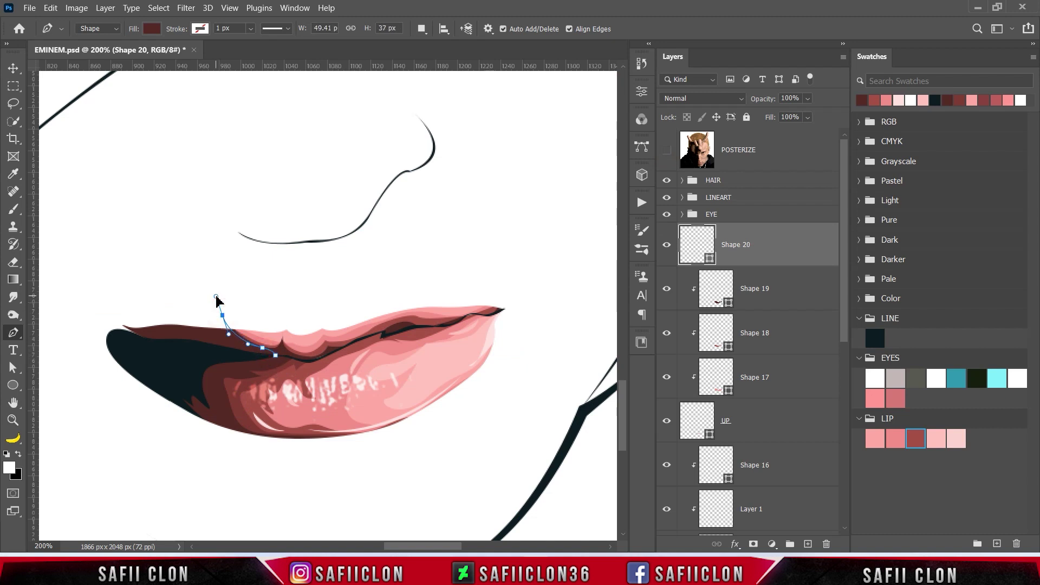
pyautogui.moveTo(117, 288); pyautogui.dragTo(103, 288)
pyautogui.moveTo(93, 328); pyautogui.dragTo(95, 347)
pyautogui.moveTo(138, 378); pyautogui.dragTo(163, 383)
pyautogui.moveTo(231, 378); pyautogui.dragTo(249, 374)
pyautogui.click(275, 356)
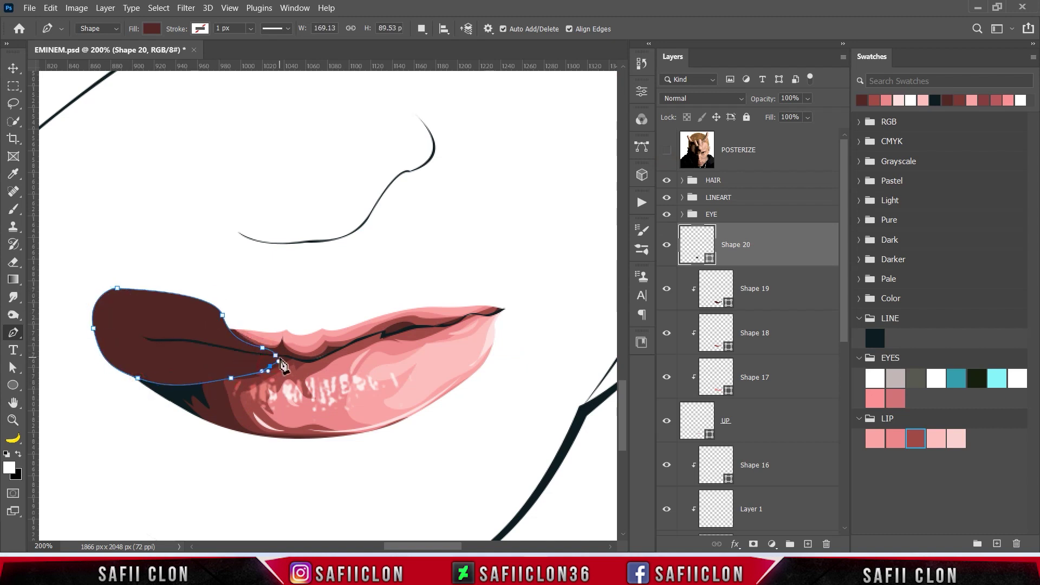
# Fill Shape 20 with the dark teal LINE colour 0e1d20 and clip it to the lips.
pyautogui.doubleClick(709, 259)
pyautogui.click(875, 337)
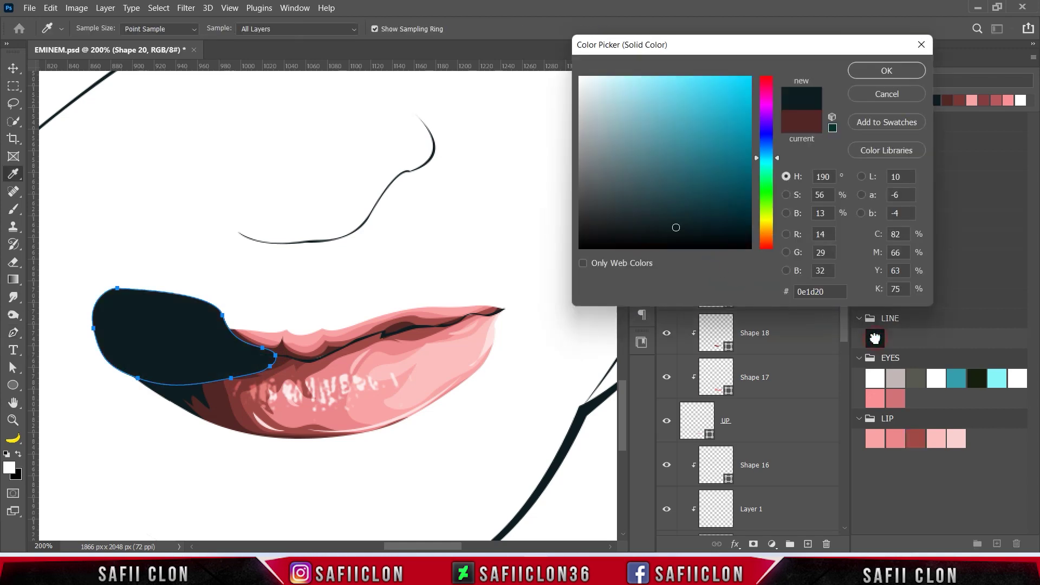
pyautogui.click(883, 70)
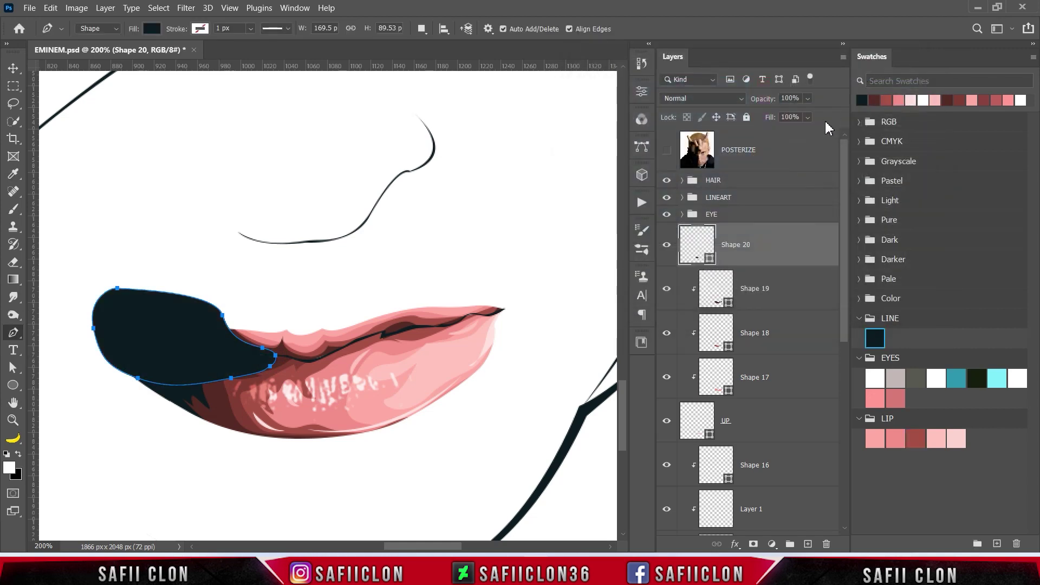
pyautogui.rightClick(764, 248)
pyautogui.click(782, 262)
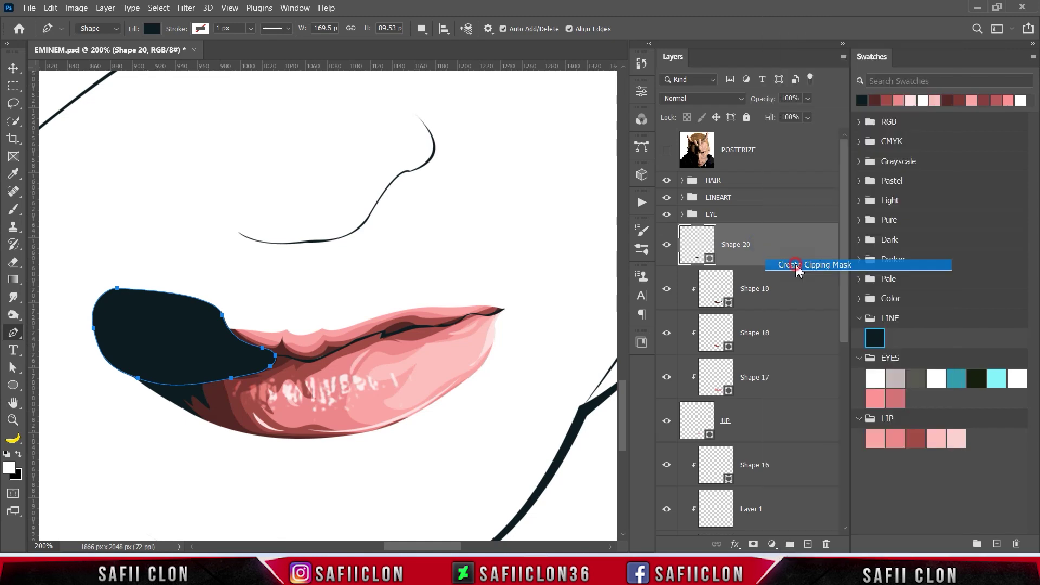
# Hide the path, review the portrait, and zoom back in closely on the lips.
pyautogui.press('Return')
pyautogui.hotkey('ctrl', '-')
pyautogui.hotkey('ctrl', '-')
pyautogui.hotkey('ctrl', '-')
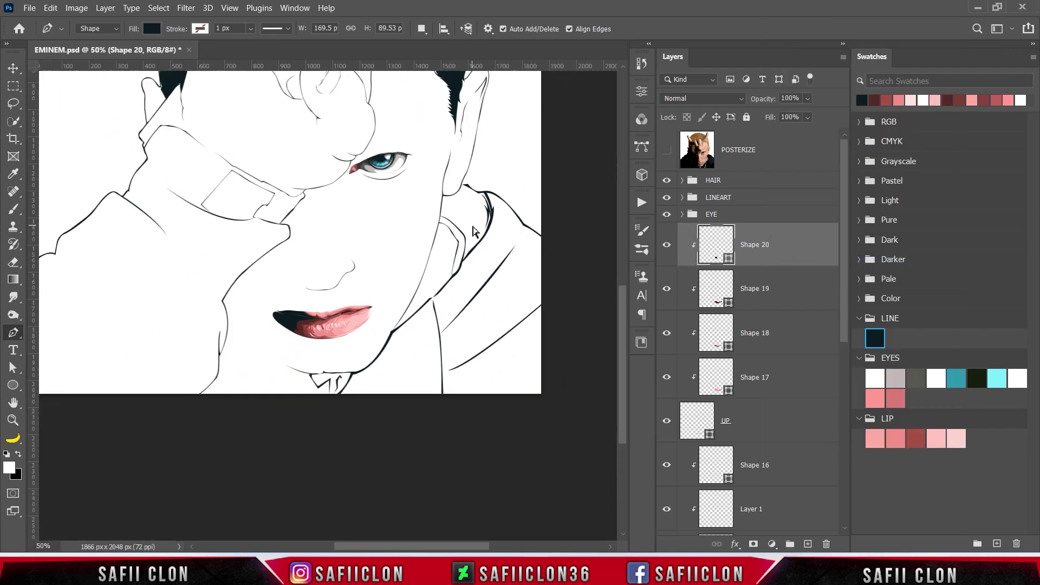
pyautogui.hotkey('ctrl', '-')
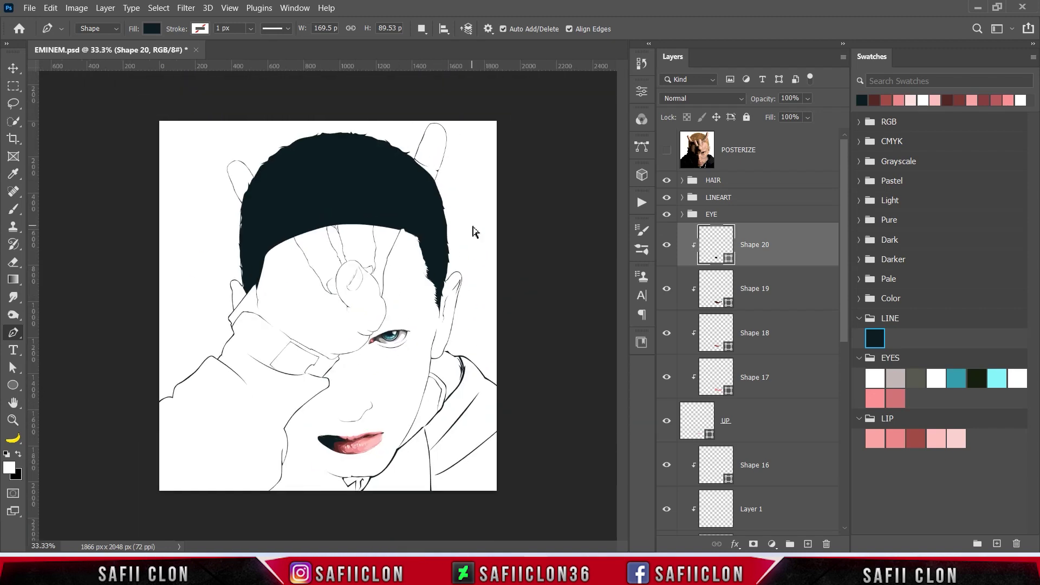
pyautogui.hotkey('ctrl', '+')
pyautogui.hotkey('ctrl', '+')
pyautogui.scroll(-4, 477, 244)
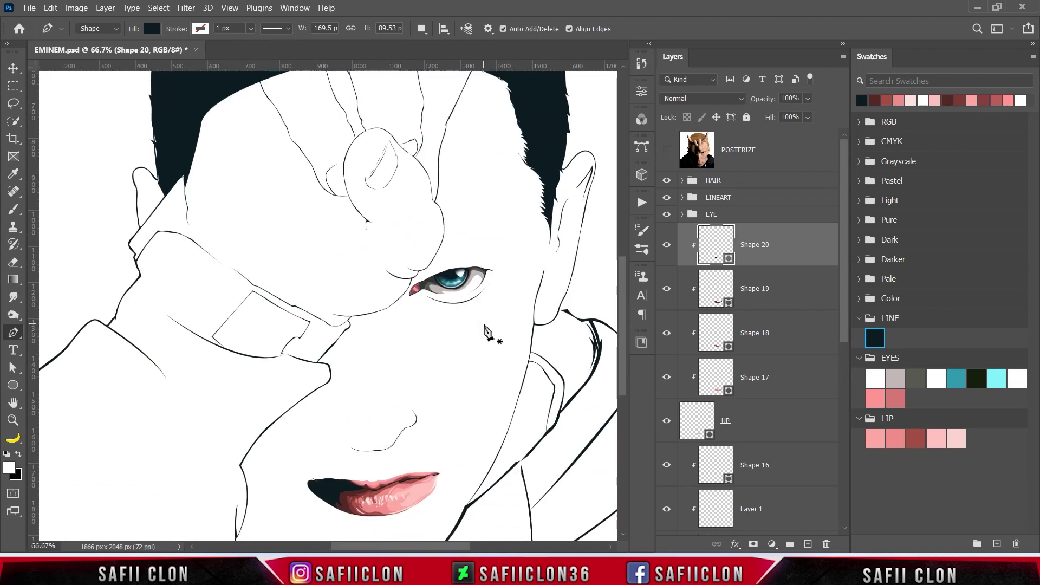
pyautogui.scroll(-3, 483, 329)
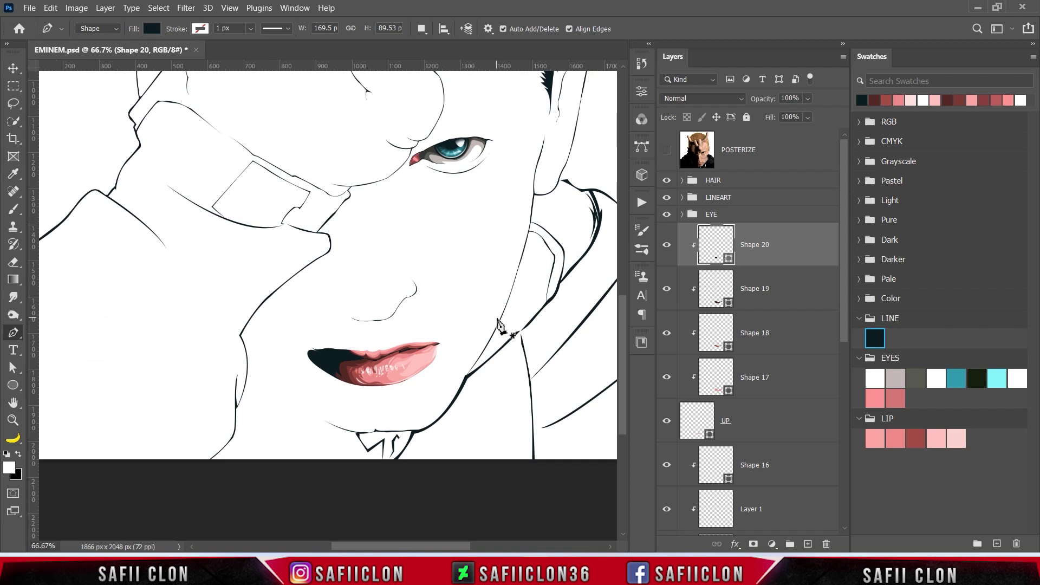
pyautogui.hotkey('ctrl', '+')
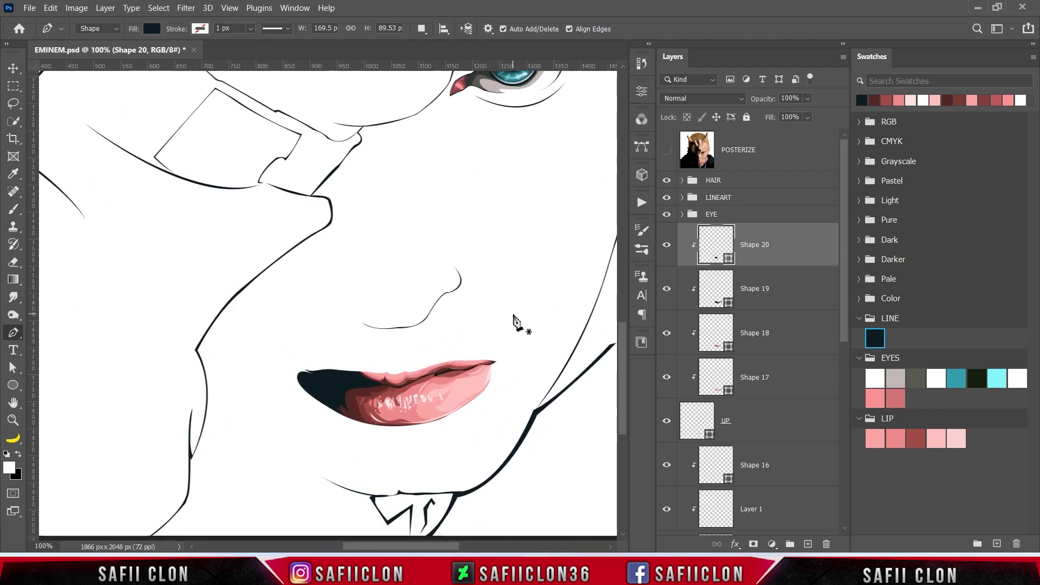
pyautogui.click(422, 29)
pyautogui.hotkey('ctrl', '+')
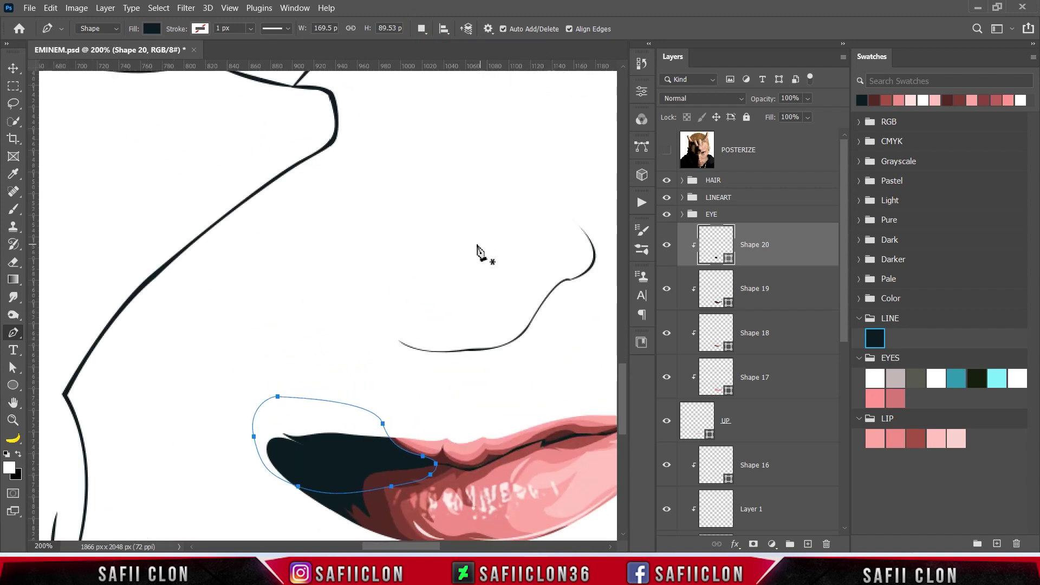
pyautogui.scroll(-3, 477, 271)
pyautogui.moveTo(433, 546); pyautogui.dragTo(452, 547)
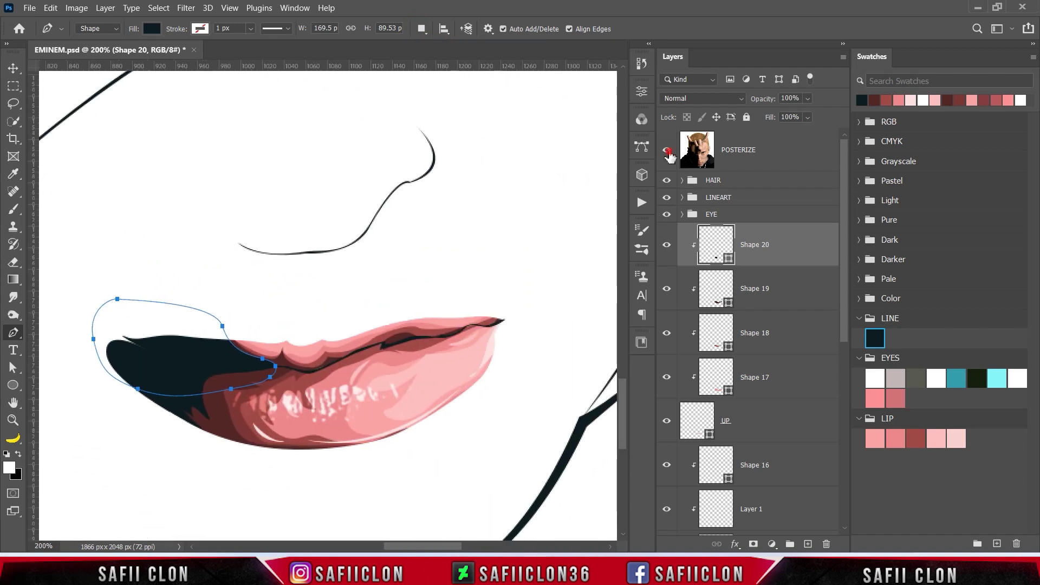
# Draw a new closed highlight shape (Shape 21) along the upper lip's top edge.
pyautogui.click(667, 150)
pyautogui.click(667, 152)
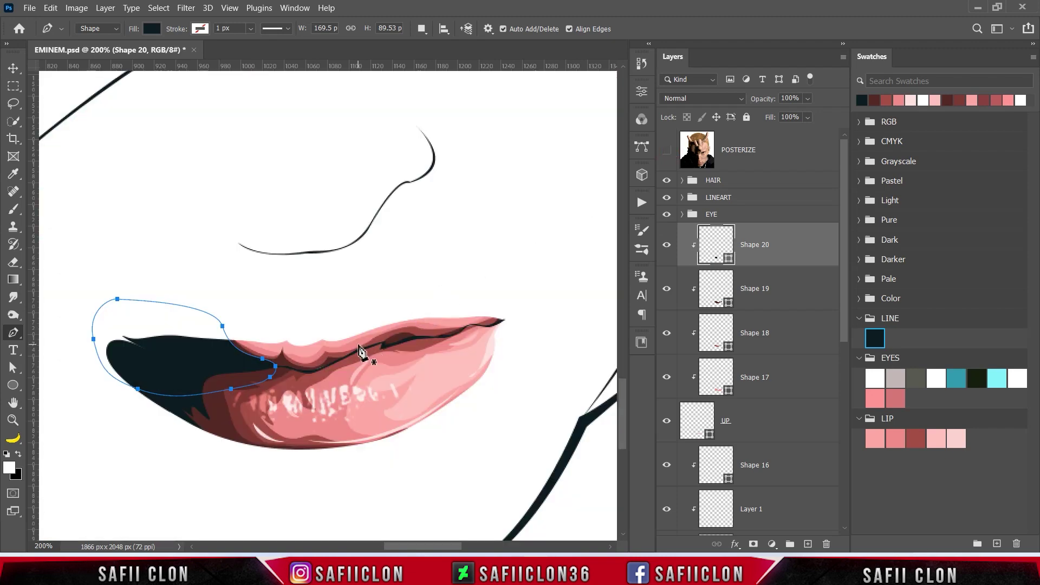
pyautogui.press('Escape')
pyautogui.click(489, 309)
pyautogui.click(457, 321)
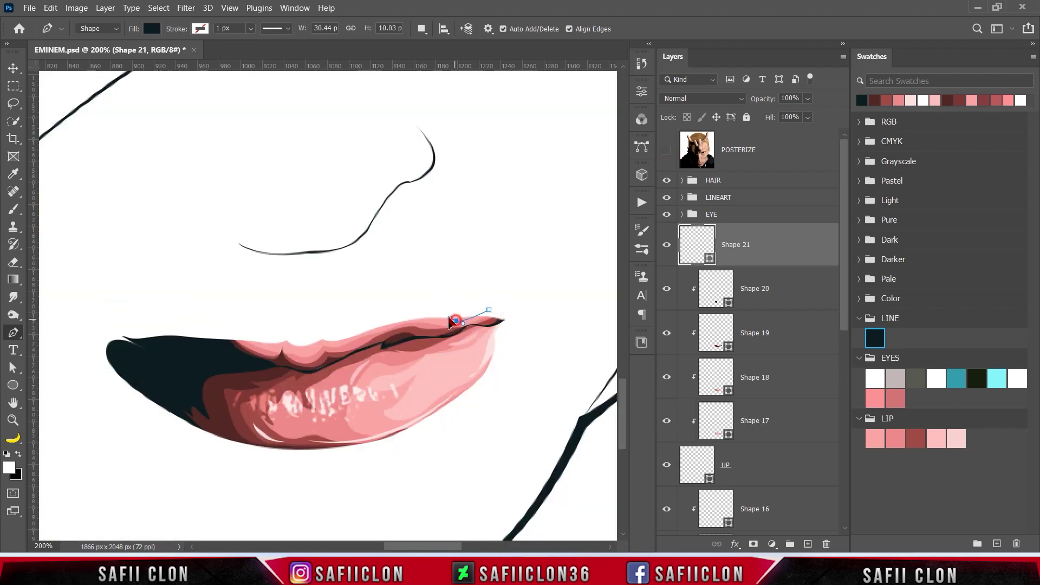
pyautogui.click(416, 315)
pyautogui.moveTo(459, 298); pyautogui.dragTo(480, 301)
pyautogui.click(489, 309)
# Clip Shape 21 to the lips and fill it with pale pink fce0e1.
pyautogui.rightClick(760, 244)
pyautogui.click(772, 265)
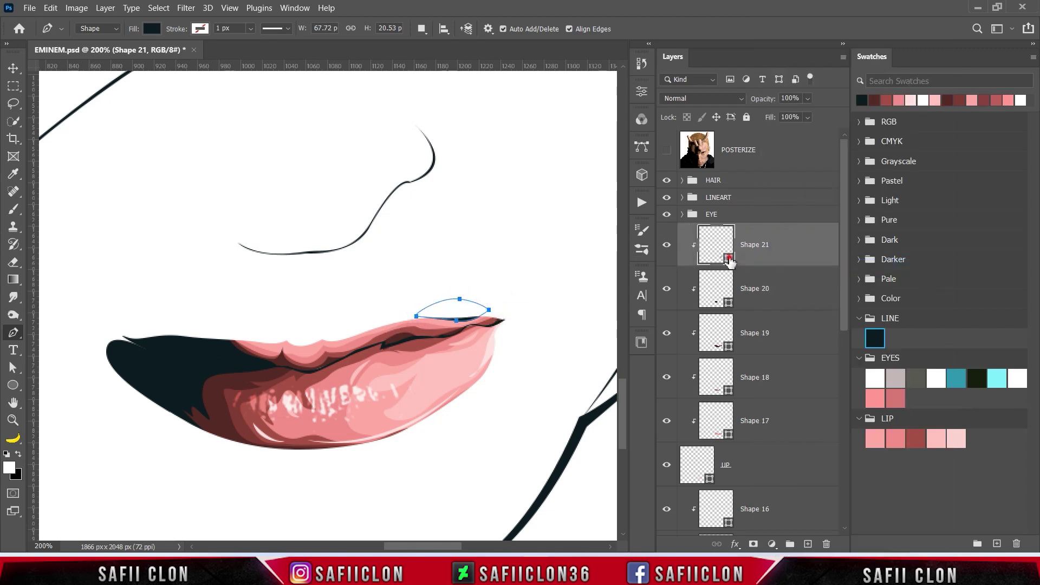
pyautogui.doubleClick(729, 259)
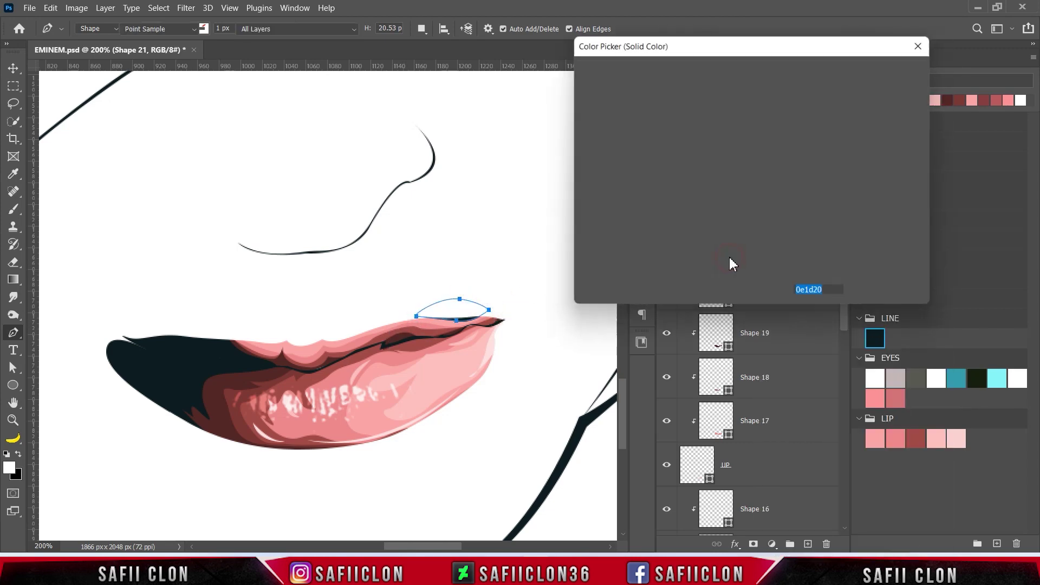
pyautogui.click(962, 437)
pyautogui.moveTo(601, 81); pyautogui.dragTo(585, 75)
pyautogui.click(587, 76)
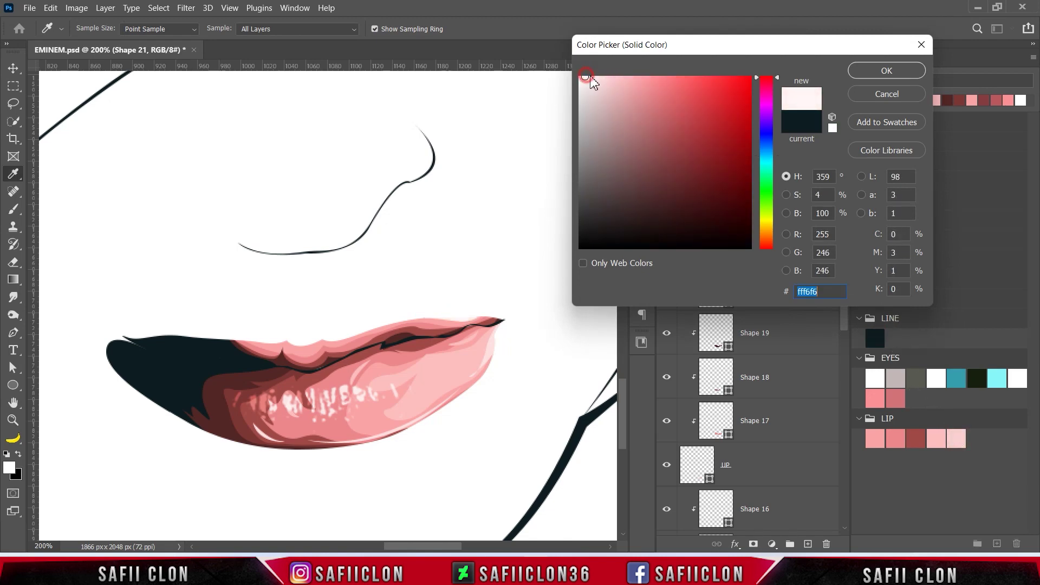
pyautogui.moveTo(589, 77); pyautogui.dragTo(595, 78)
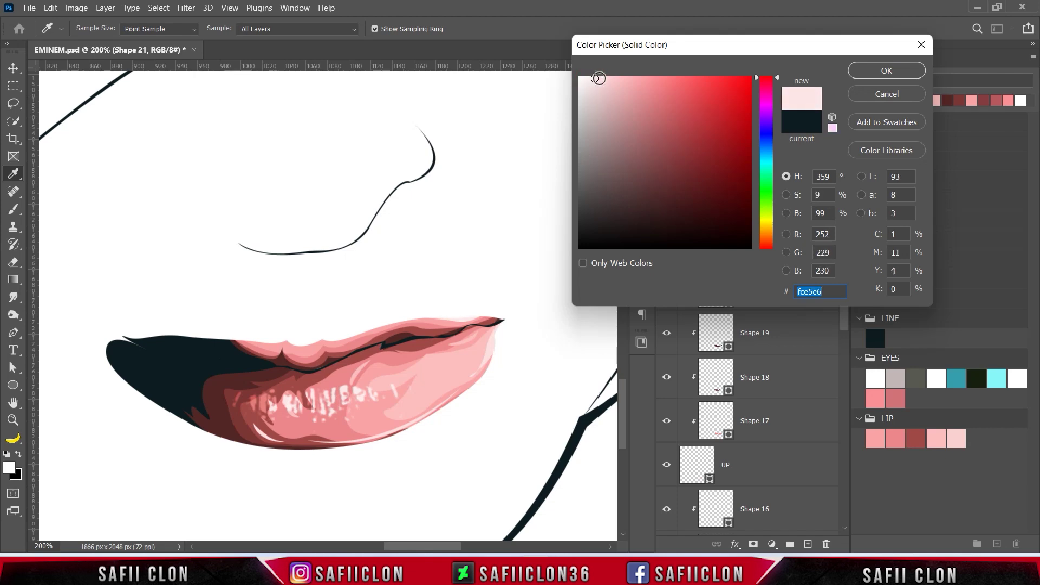
pyautogui.moveTo(596, 78); pyautogui.dragTo(598, 77)
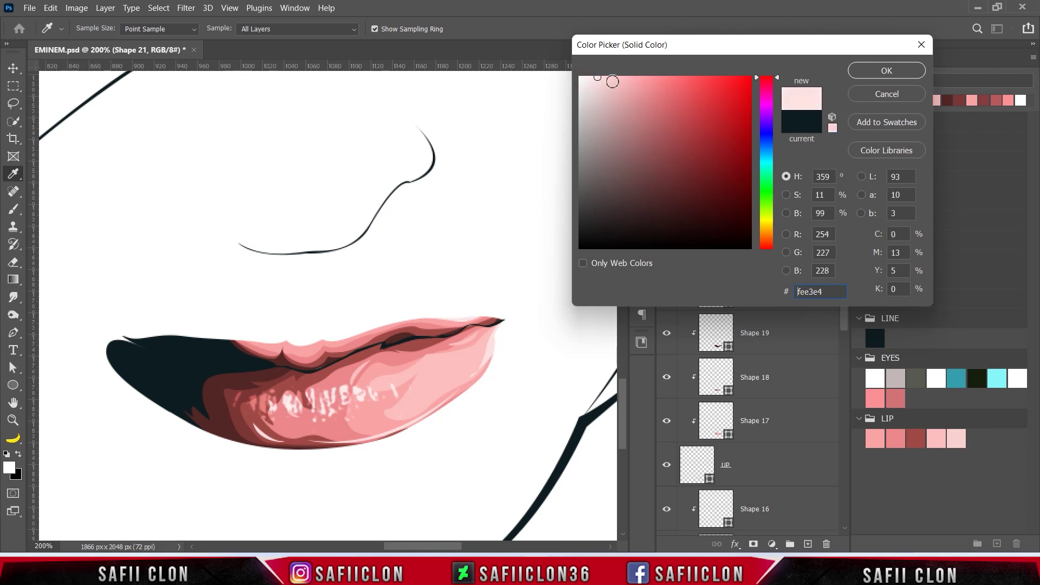
pyautogui.click(866, 71)
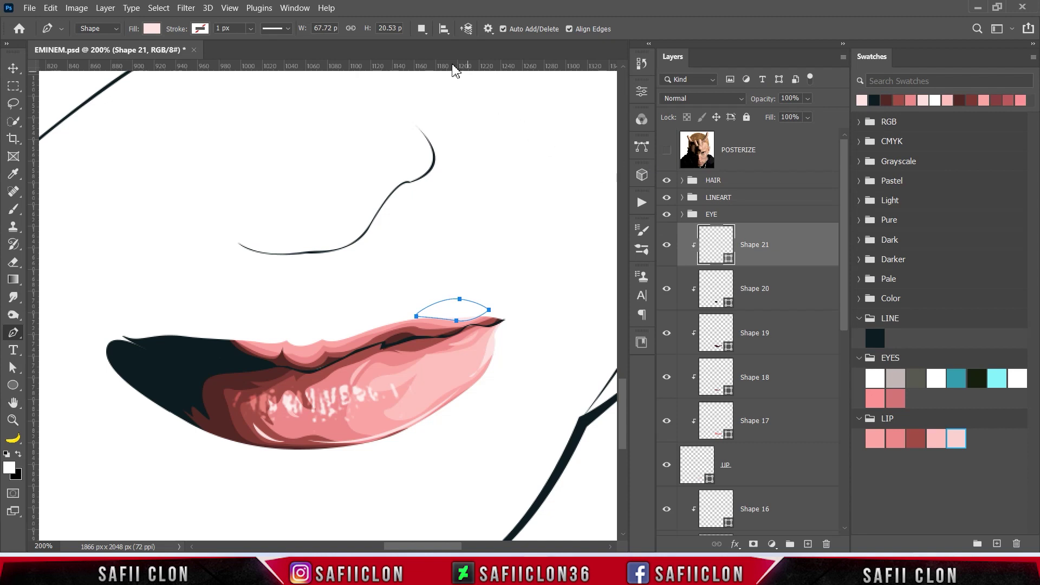
# With Combine Shapes, add a second highlight path along the upper lip to Shape 21.
pyautogui.click(421, 29)
pyautogui.click(471, 54)
pyautogui.click(386, 327)
pyautogui.click(338, 344)
pyautogui.moveTo(287, 343); pyautogui.dragTo(264, 352)
pyautogui.click(247, 340)
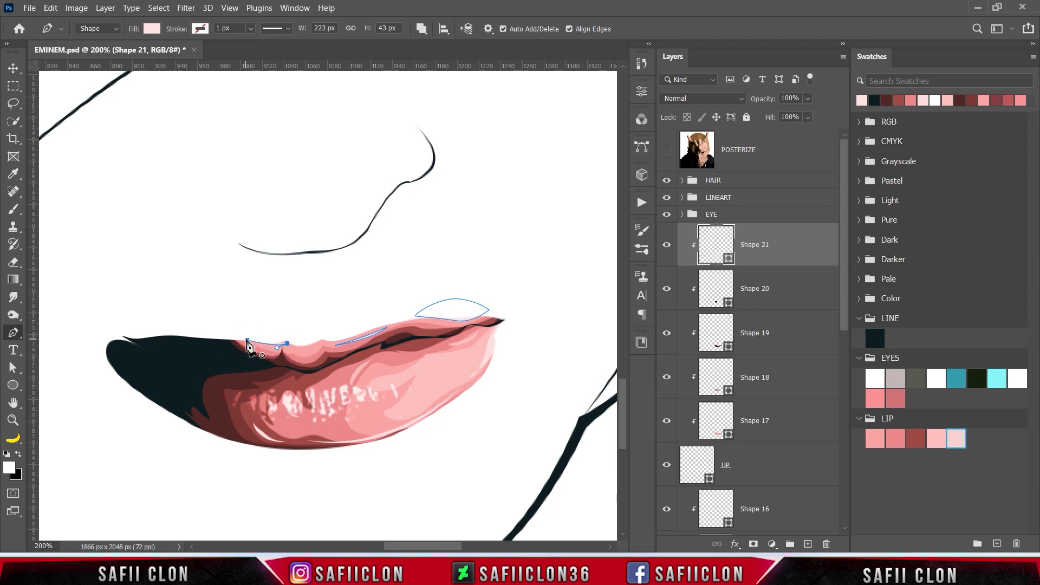
pyautogui.moveTo(291, 350)
pyautogui.mouseDown()
pyautogui.moveTo(306, 362)
pyautogui.moveTo(321, 345)
pyautogui.mouseUp()
pyautogui.press('Escape')
pyautogui.hotkey('ctrl', '-')
pyautogui.hotkey('ctrl', '-')
pyautogui.hotkey('ctrl', '-')
pyautogui.hotkey('ctrl', '+')
pyautogui.hotkey('ctrl', '-')
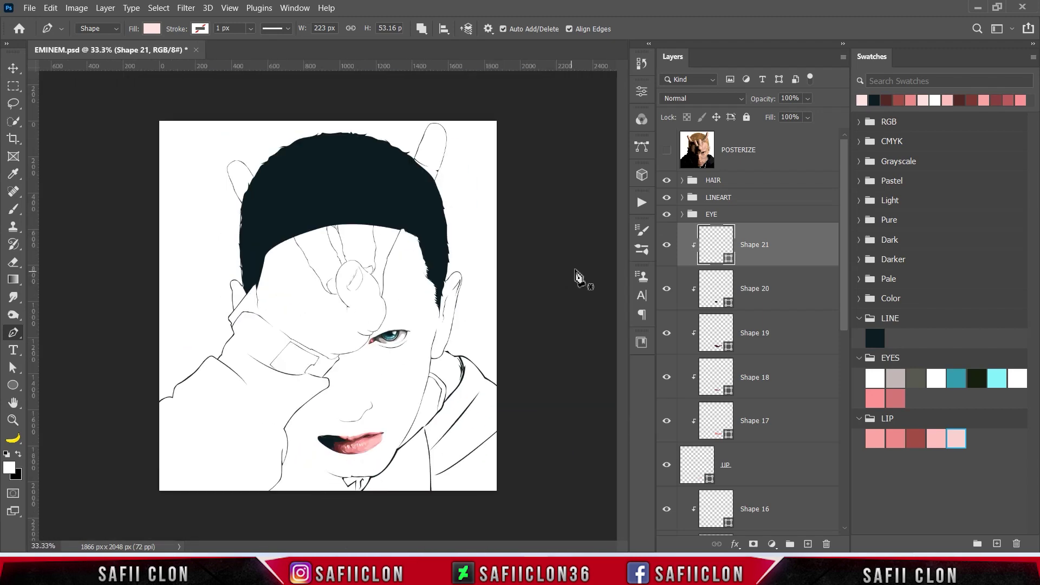
# Show the POSTERIZE reference, select the DOWN lower-lip layer, and zoom in on it.
pyautogui.click(666, 151)
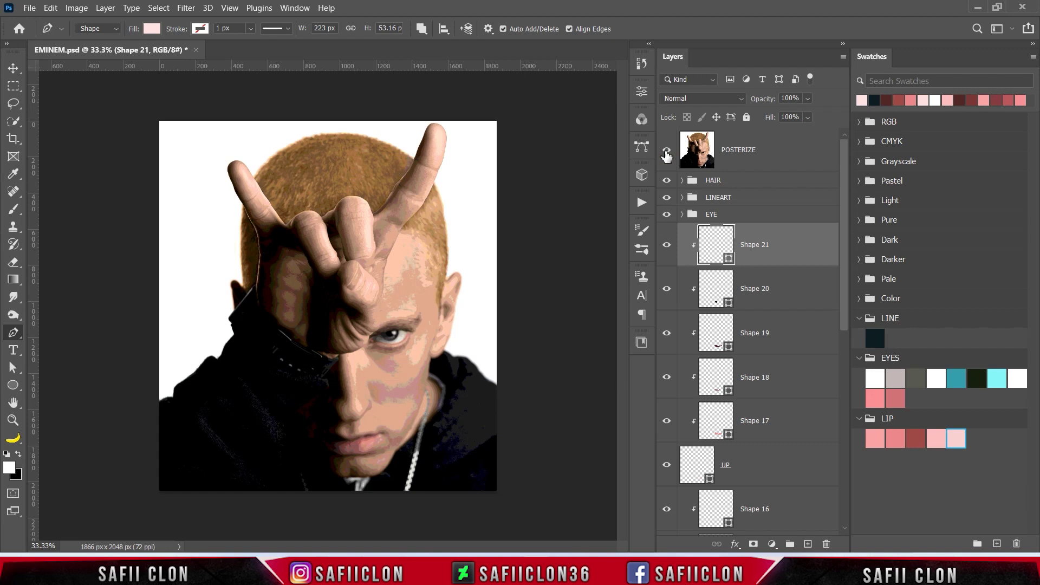
pyautogui.click(704, 152)
pyautogui.moveTo(844, 325); pyautogui.dragTo(856, 514)
pyautogui.click(770, 449)
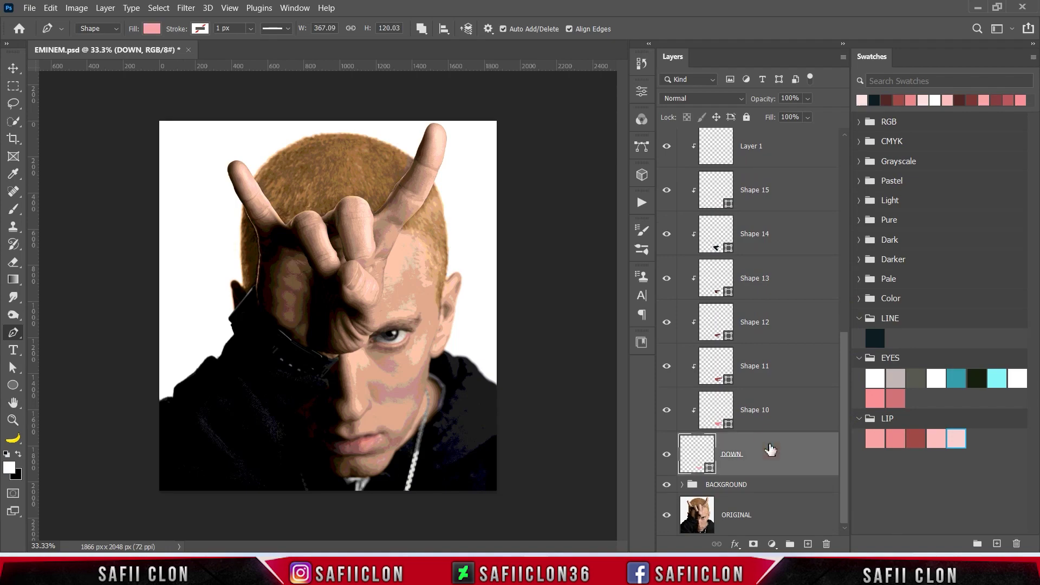
pyautogui.hotkey('ctrl', '+')
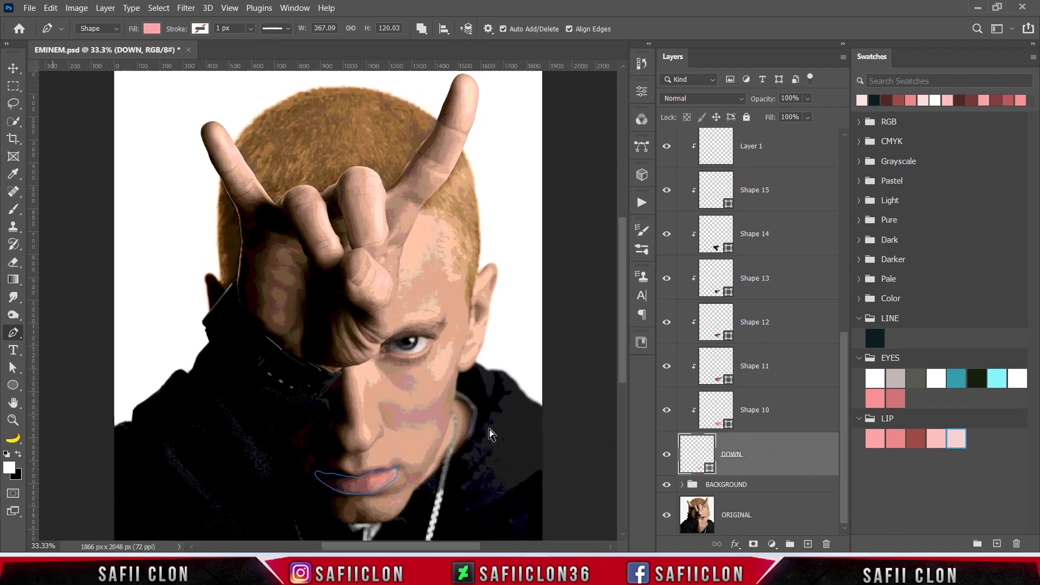
pyautogui.hotkey('ctrl', '+')
pyautogui.hotkey('ctrl', '+')
pyautogui.moveTo(618, 336); pyautogui.dragTo(618, 417)
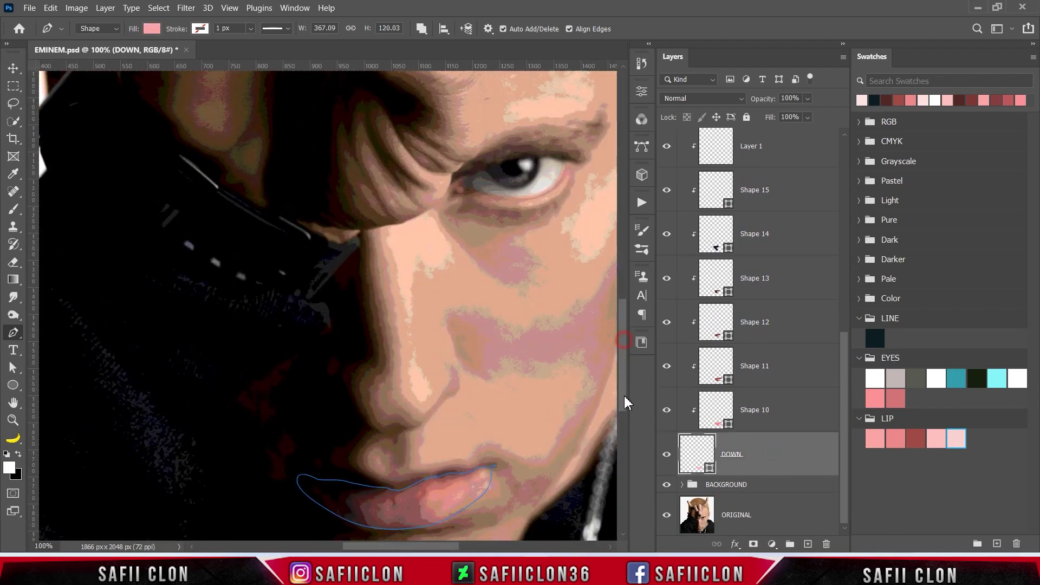
# Adjust an anchor on the DOWN lip's right curve, then hide POSTERIZE and zoom out.
pyautogui.click(483, 365)
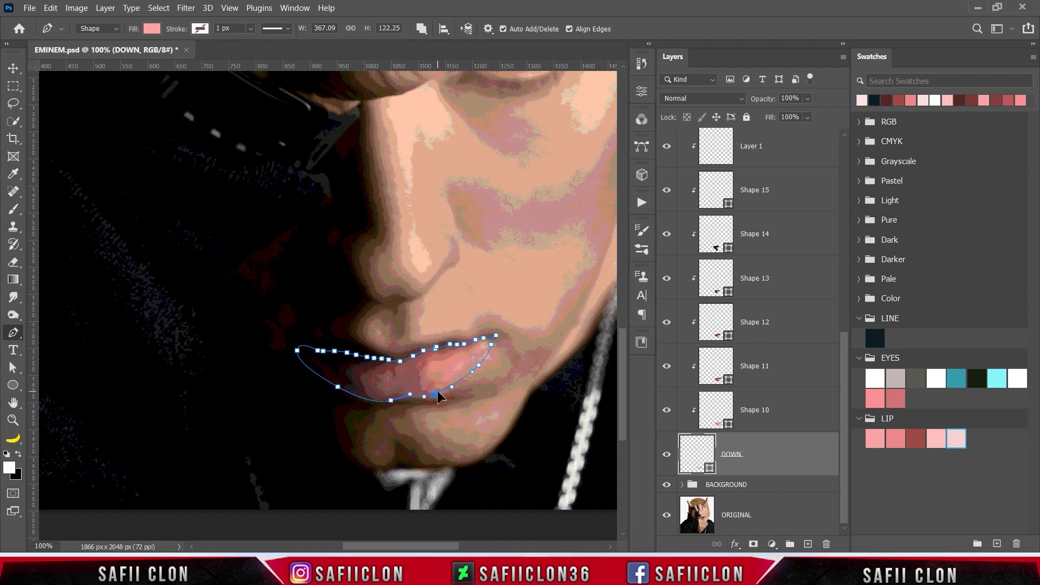
pyautogui.click(472, 372)
pyautogui.moveTo(843, 360); pyautogui.dragTo(839, 142)
pyautogui.click(667, 150)
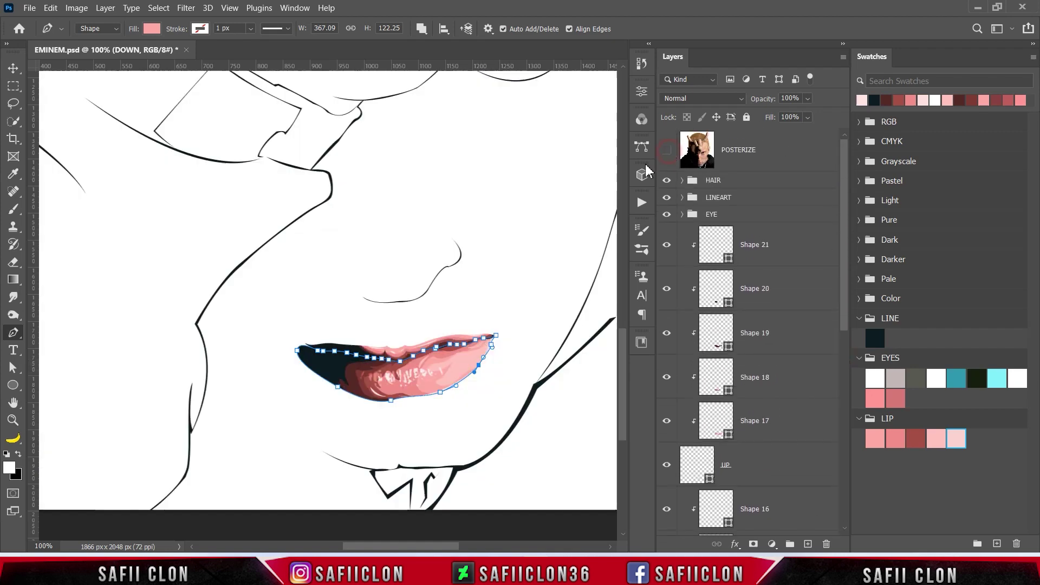
pyautogui.keyDown('ctrl'); pyautogui.click(545, 202); pyautogui.keyUp('ctrl')
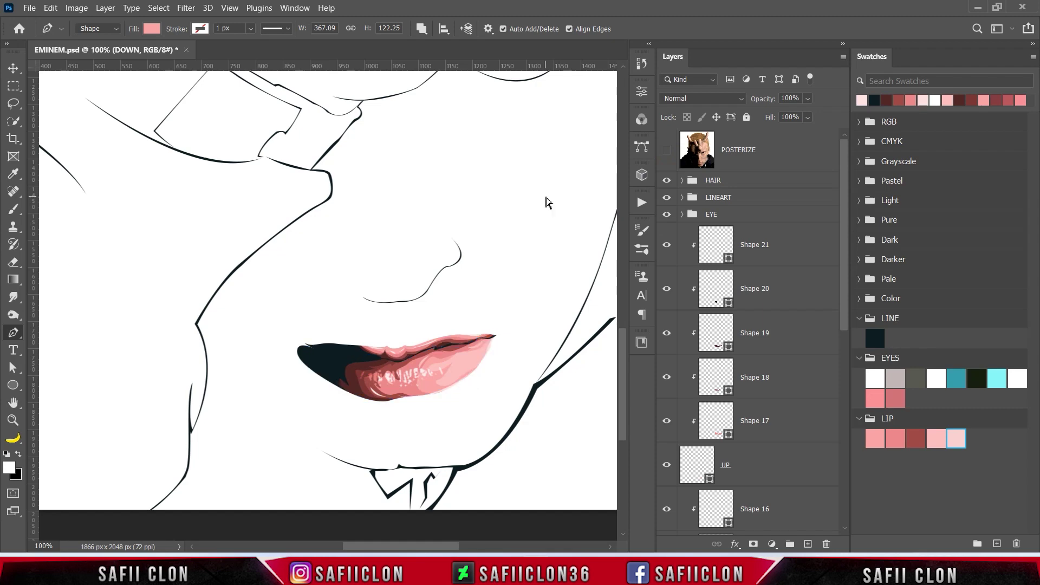
pyautogui.hotkey('ctrl', '-')
pyautogui.hotkey('ctrl', '-')
pyautogui.hotkey('ctrl', '-')
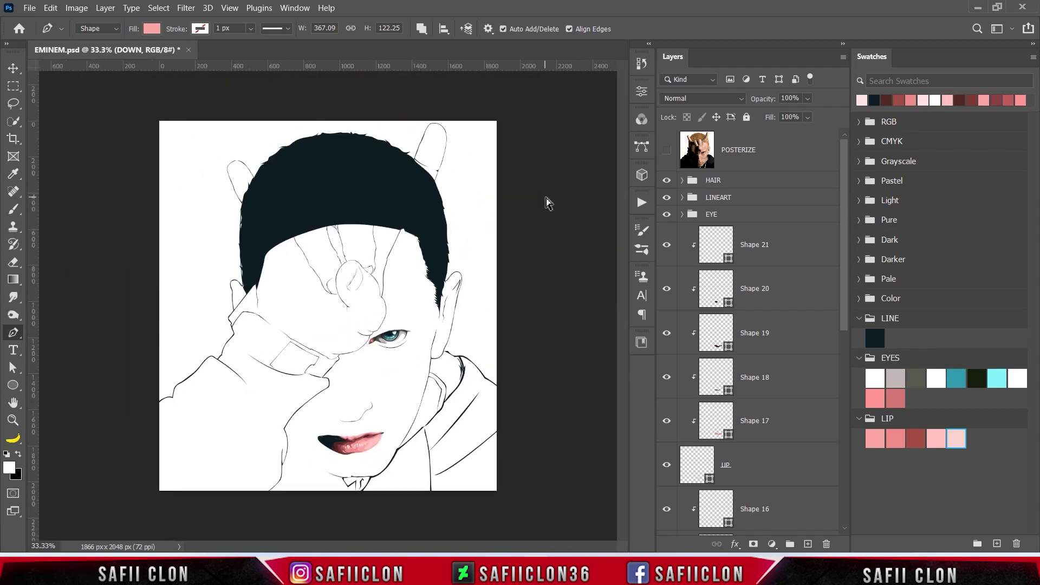
pyautogui.hotkey('ctrl', '-')
# Group all layers from Shape 21 down to DOWN into a new group named LIP.
pyautogui.hotkey('ctrl', '+')
pyautogui.hotkey('ctrl', '+')
pyautogui.hotkey('ctrl', '+')
pyautogui.scroll(-3, 568, 254)
pyautogui.scroll(-2, 569, 255)
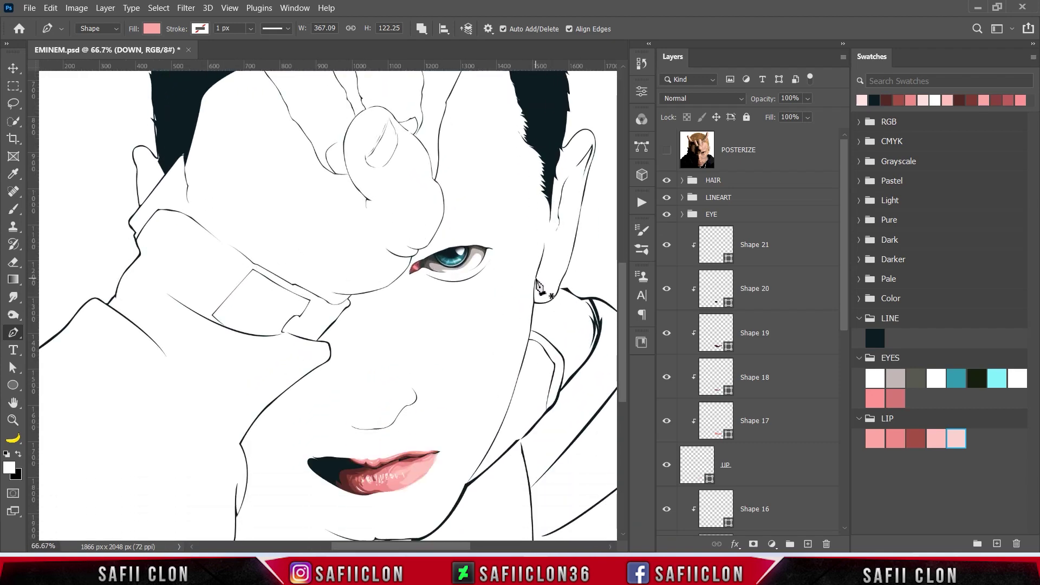
pyautogui.click(807, 240)
pyautogui.moveTo(843, 216); pyautogui.dragTo(845, 411)
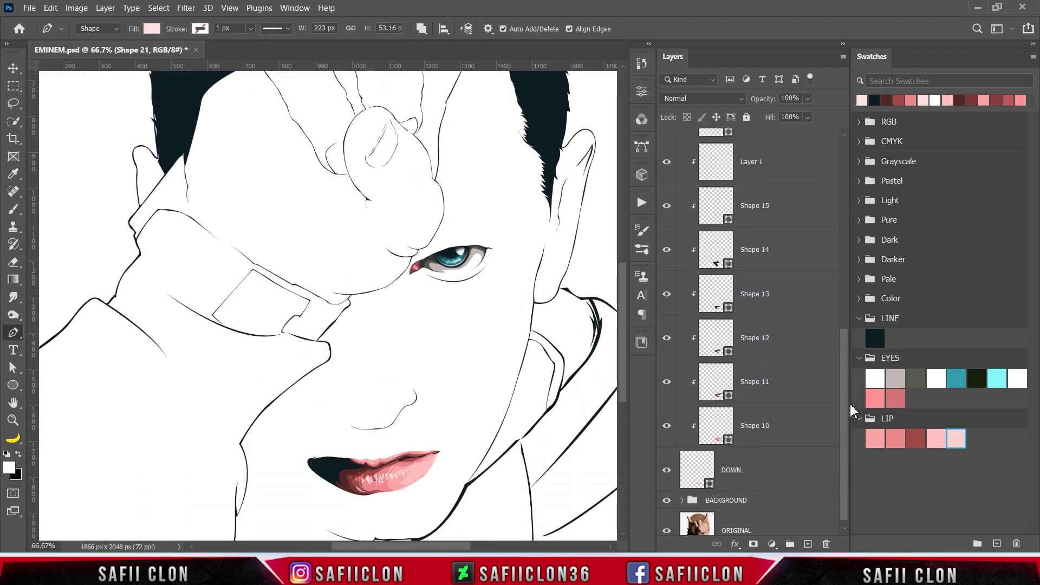
pyautogui.keyDown('shift'); pyautogui.click(784, 455); pyautogui.keyUp('shift')
pyautogui.rightClick(766, 450)
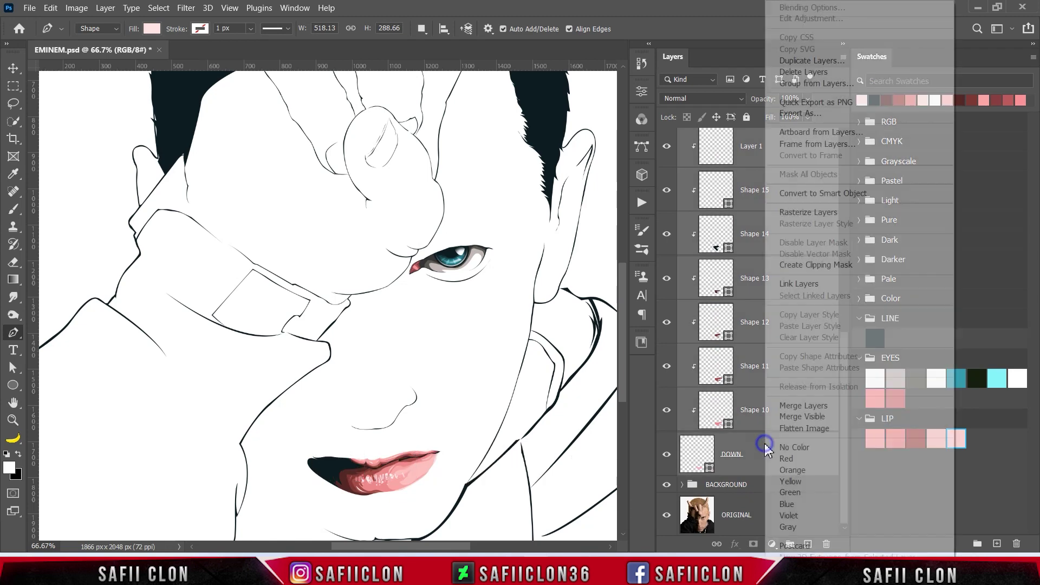
pyautogui.click(825, 88)
pyautogui.write('LIP')
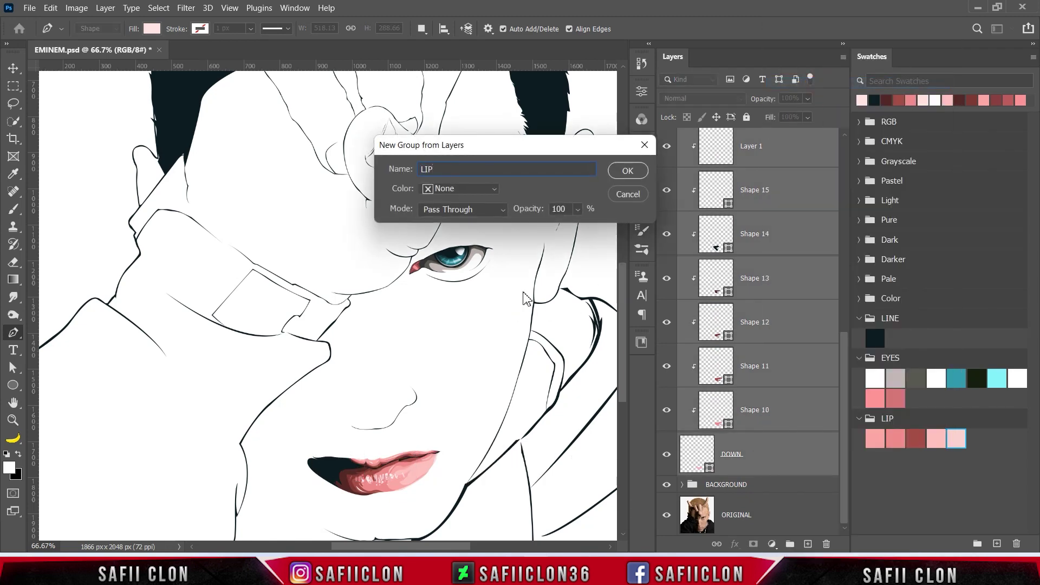
pyautogui.click(626, 171)
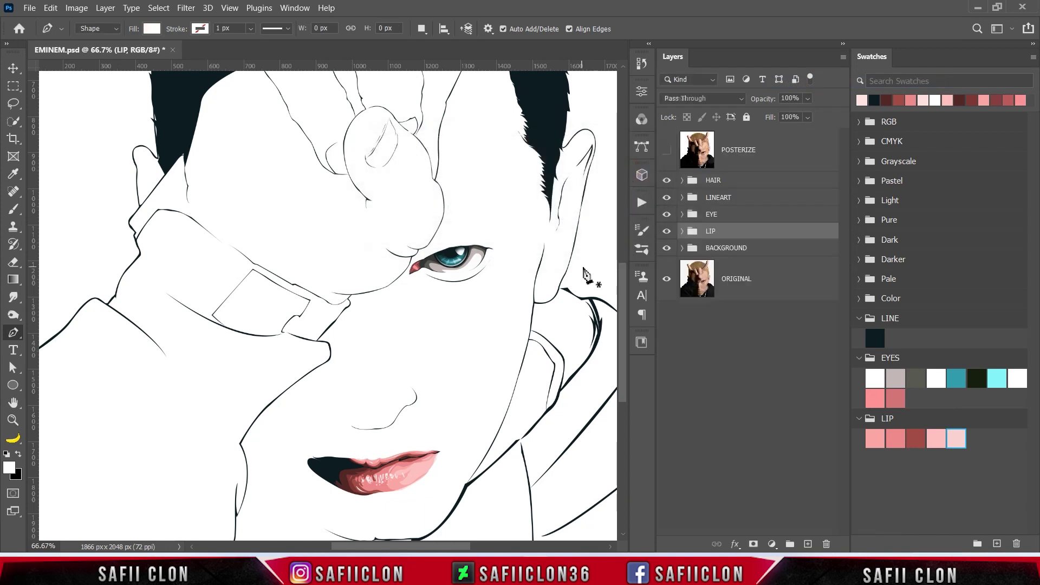
# Toggle the LIP group's visibility to check it, leaving the lips shown.
pyautogui.click(667, 231)
pyautogui.click(666, 231)
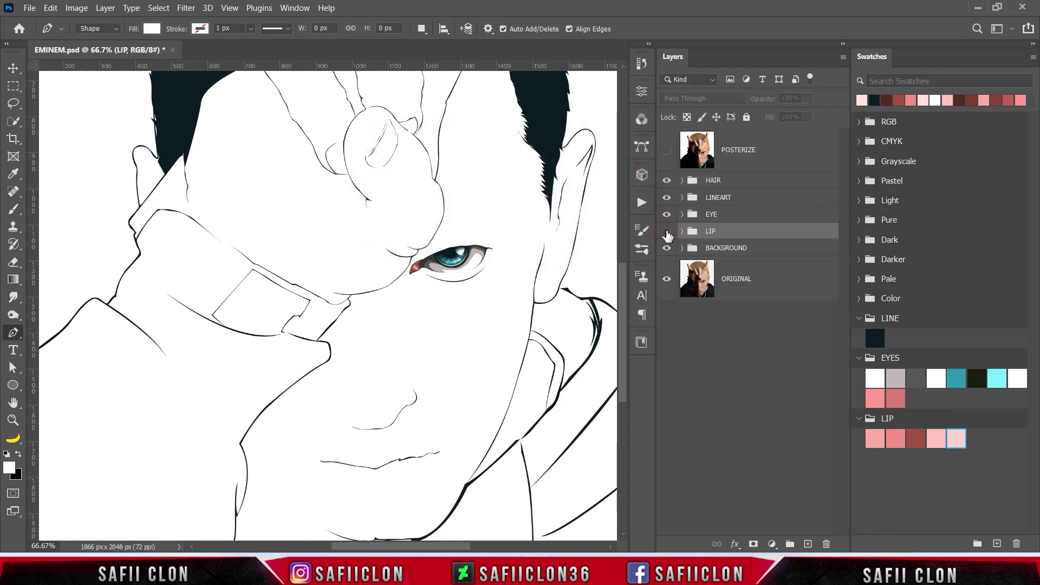
pyautogui.click(667, 231)
pyautogui.hotkey('ctrl', '-')
pyautogui.hotkey('ctrl', '-')
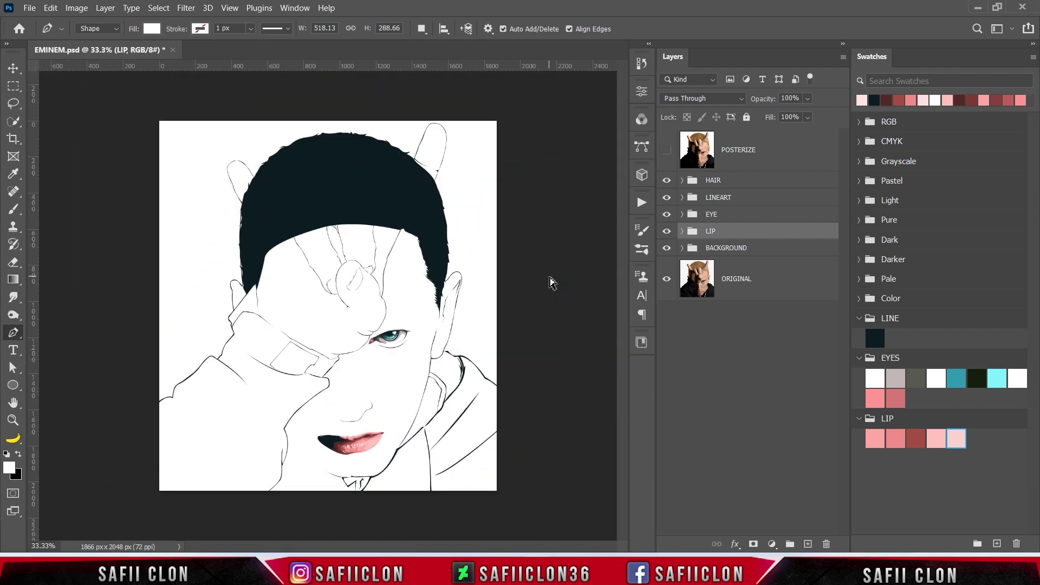